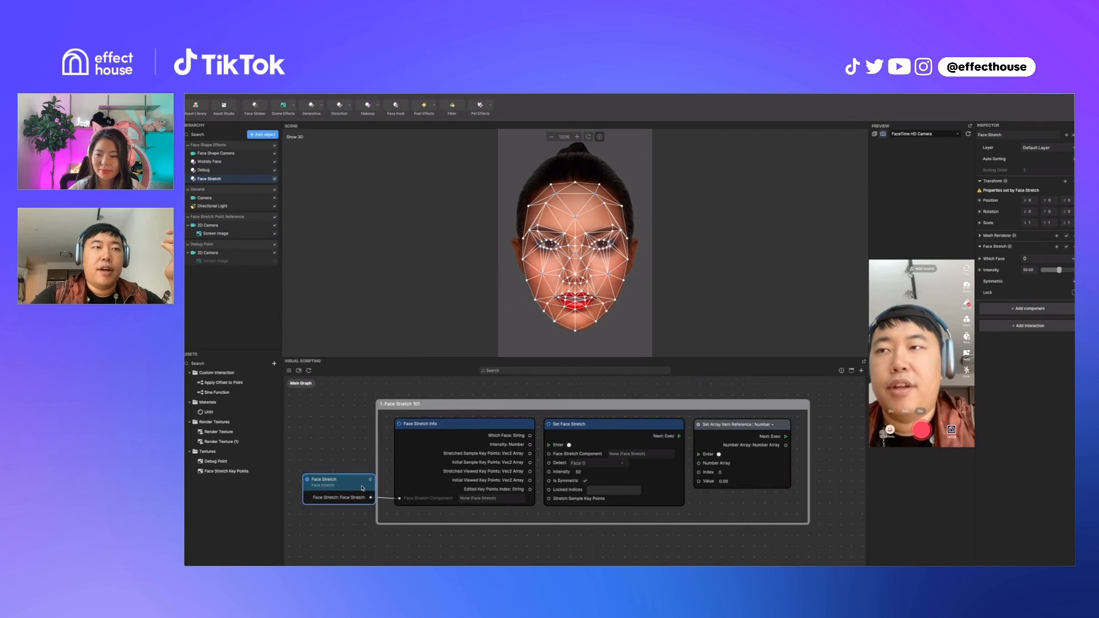
Step: Spread out the Face Stretch Info, Set Face Stretch and Set Array Item Reference nodes to free space between them
left_click_drag(444, 429, 424, 429)
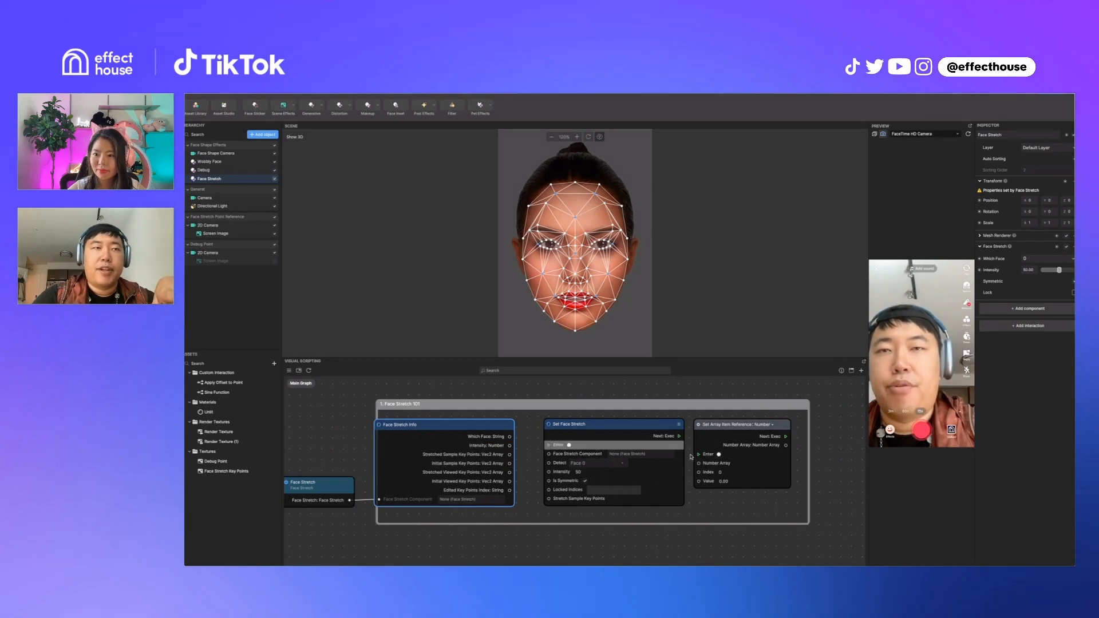
left_click_drag(746, 506, 765, 425)
left_click(521, 448)
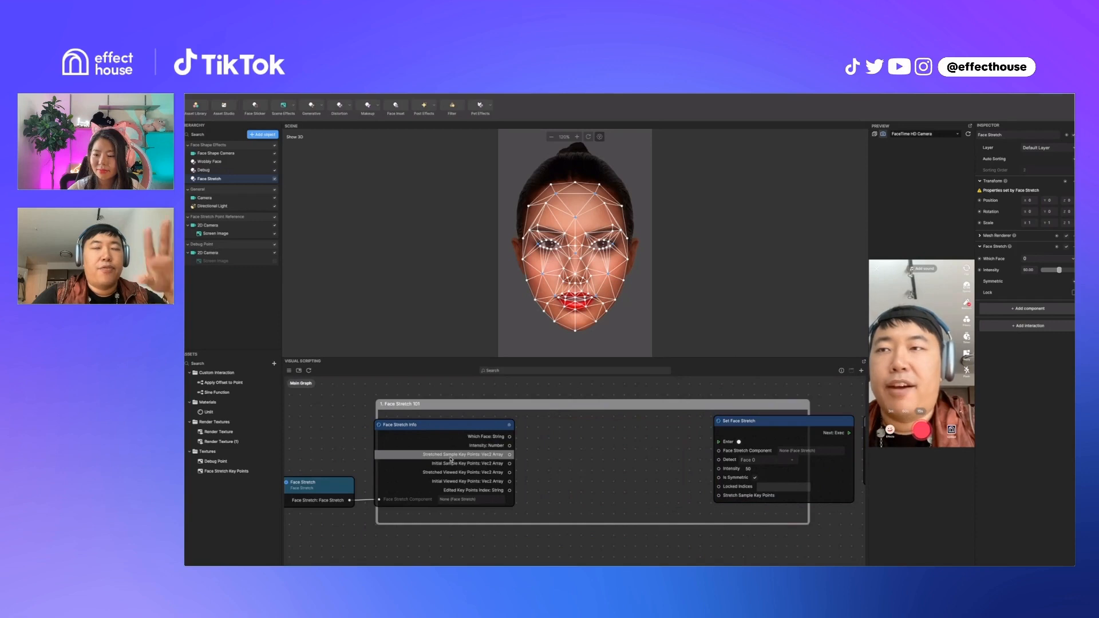
Step: Examine the Face Stretch Info node's key point outputs alongside the face mesh in the scene
scroll(621, 459, "up", 2)
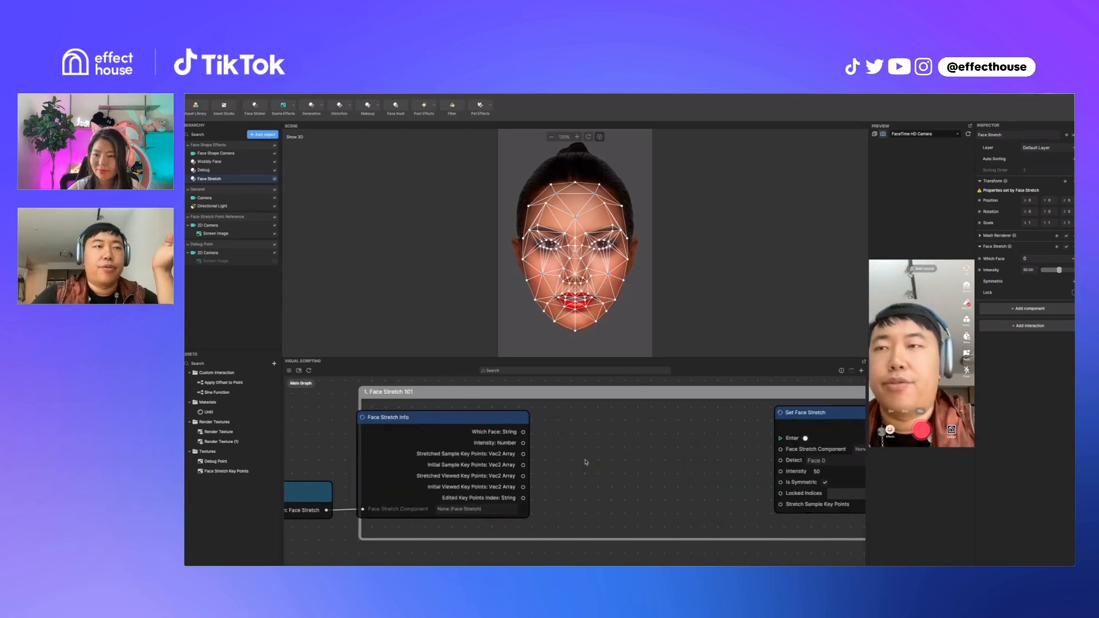
scroll(526, 458, "up", 2)
scroll(482, 456, "up", 2)
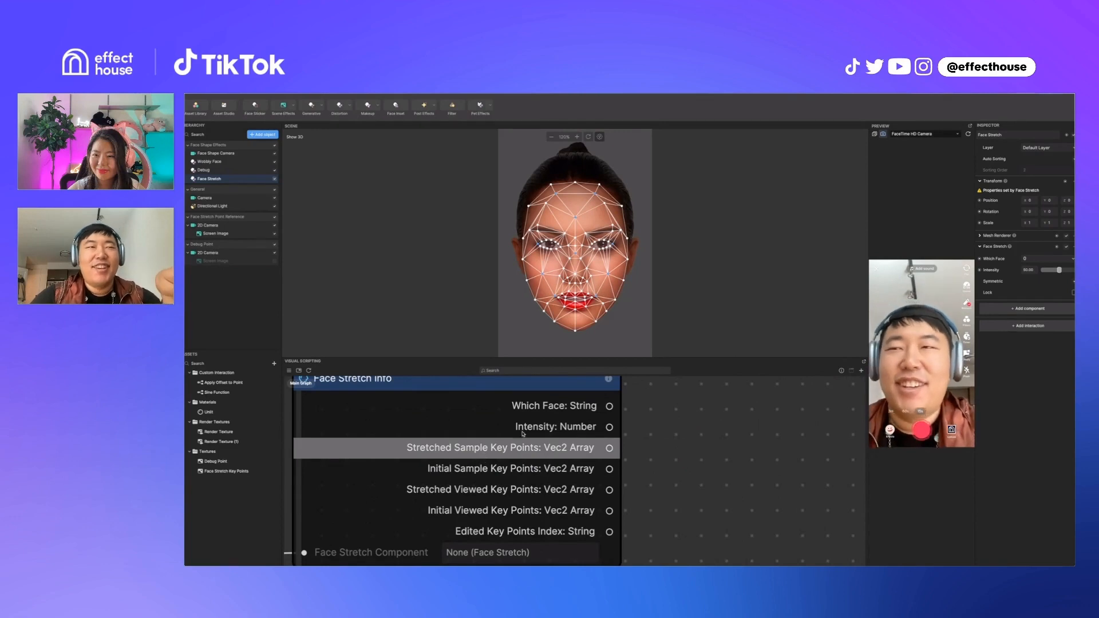
scroll(600, 466, "down", 1)
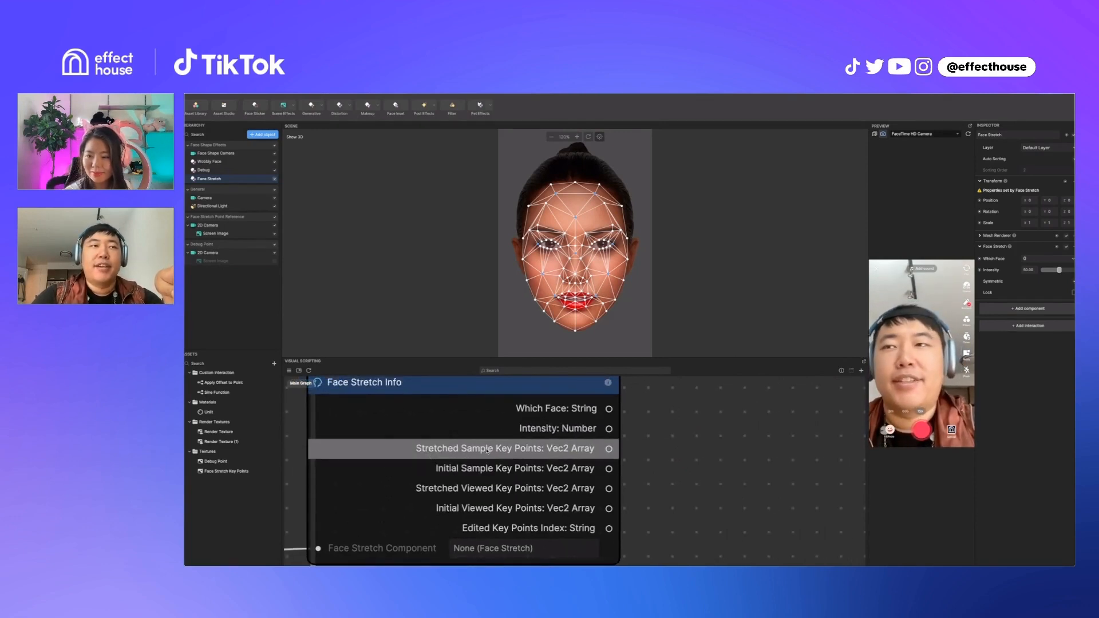
scroll(538, 241, "down", 2)
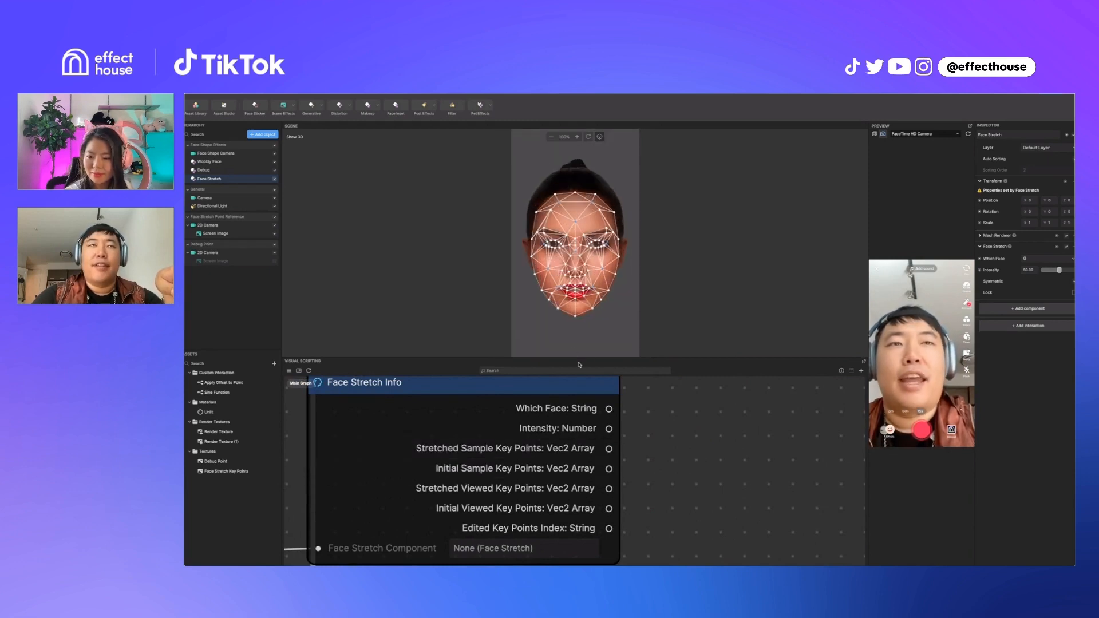
scroll(612, 253, "up", 1)
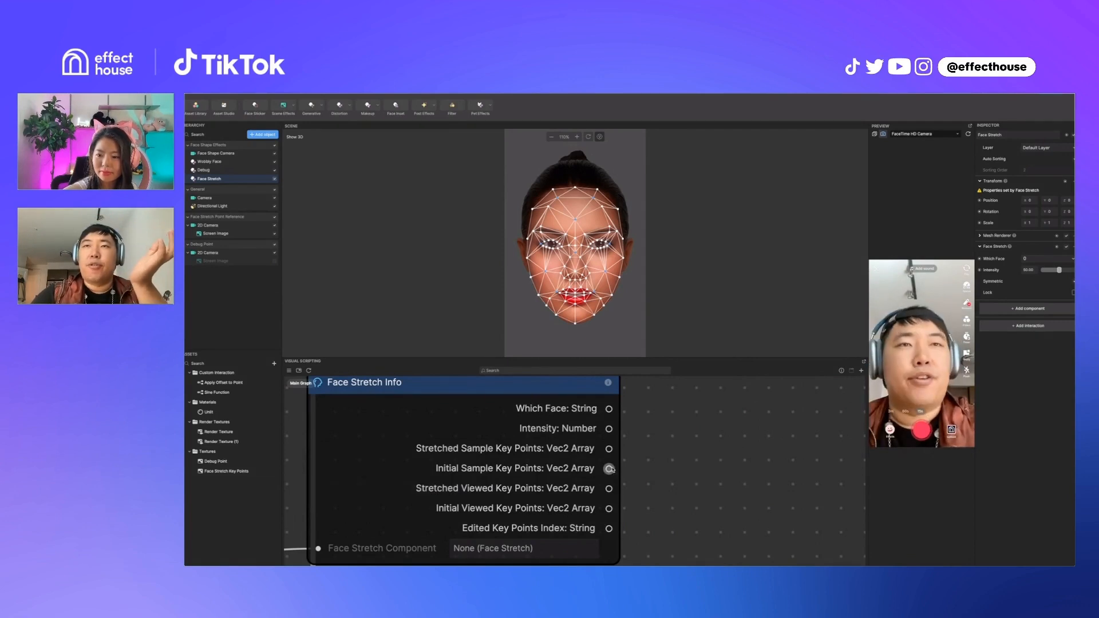
Step: Disable the Wobbly Face object and move the Set Face Stretch node closer to the Face Stretch Info node
left_click(275, 161)
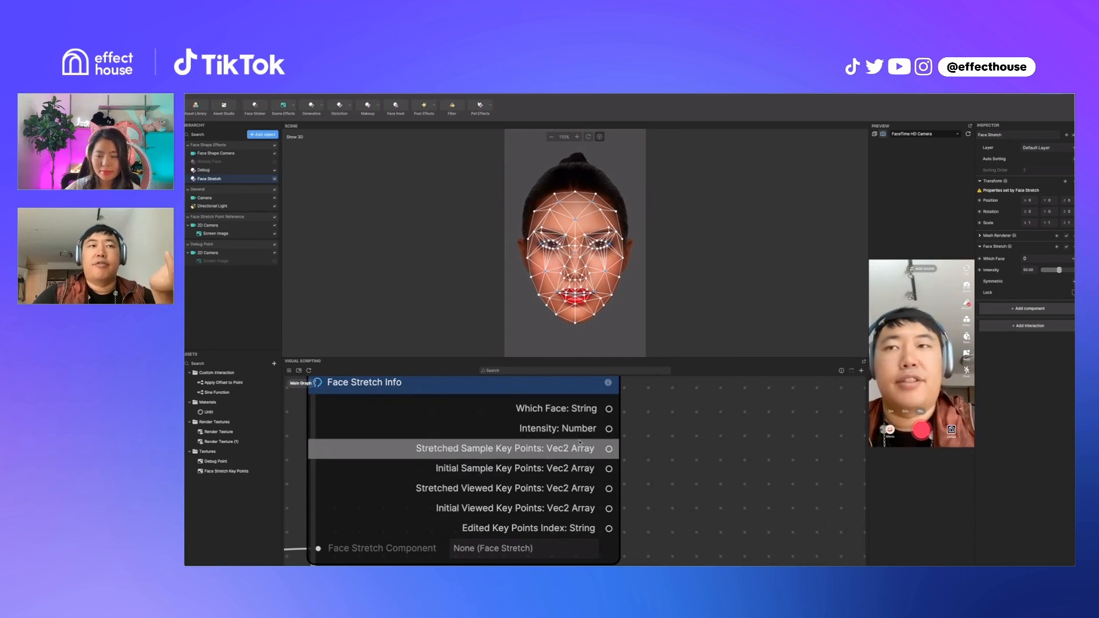
scroll(580, 442, "down", 10)
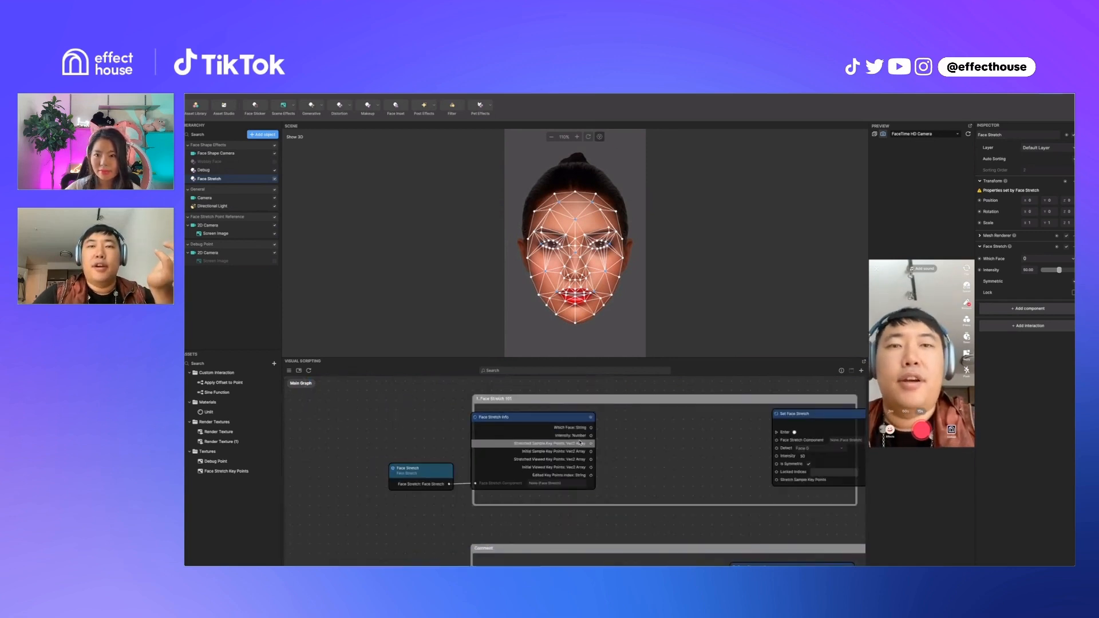
left_click_drag(794, 420, 686, 392)
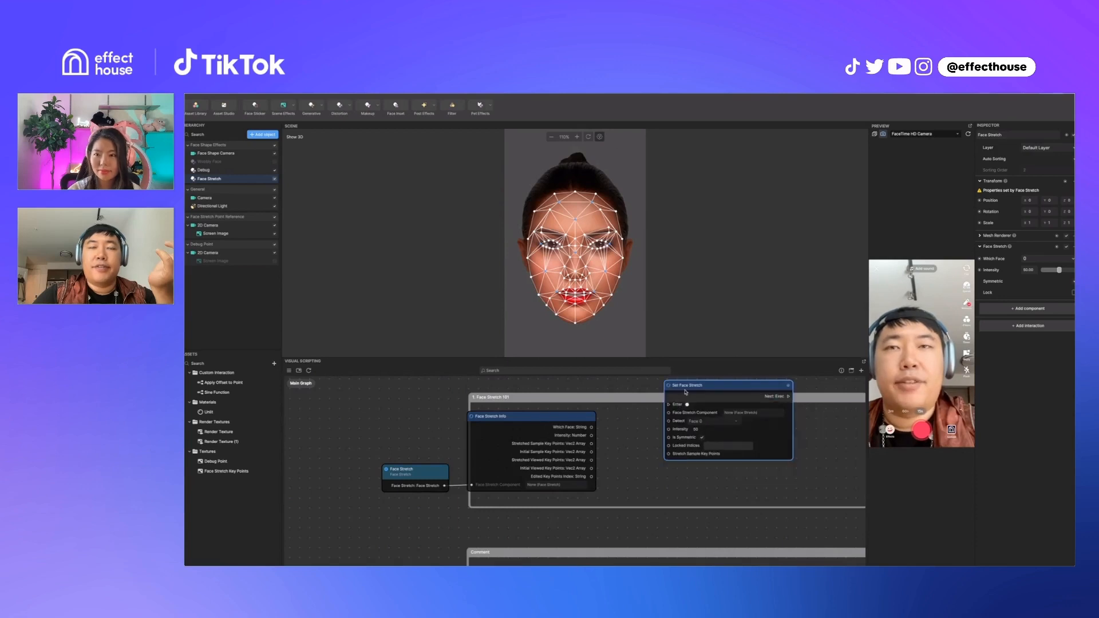
scroll(687, 400, "up", 2)
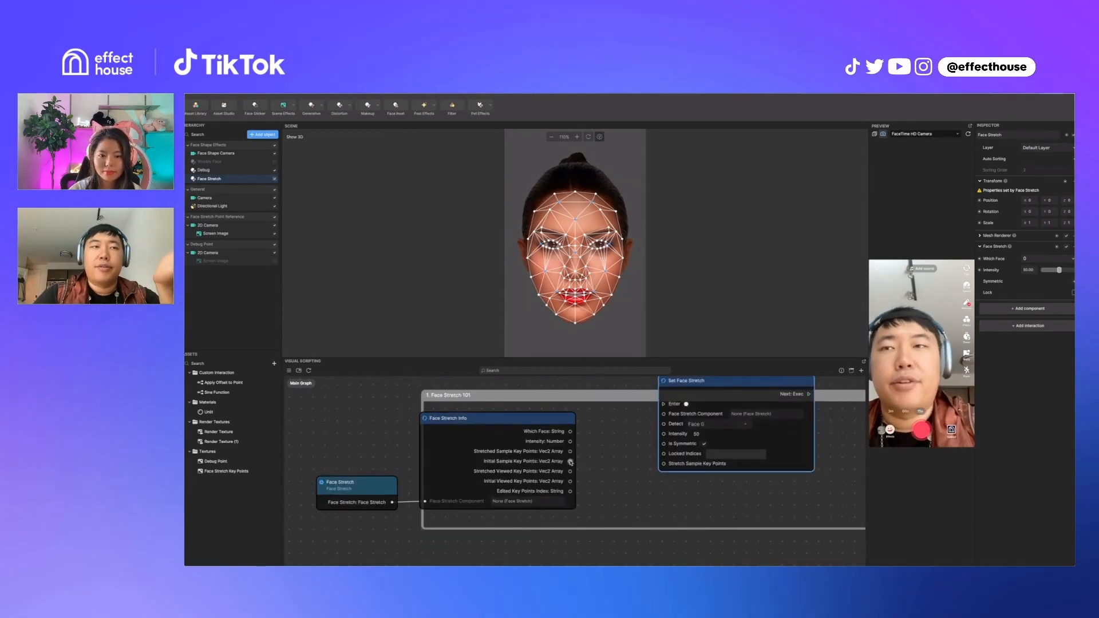
Step: Add a Peek node on the Edited Key Points Index output of Face Stretch Info and place it beside the node
left_click_drag(571, 462, 610, 485)
left_click(589, 467)
scroll(542, 459, "up", 2)
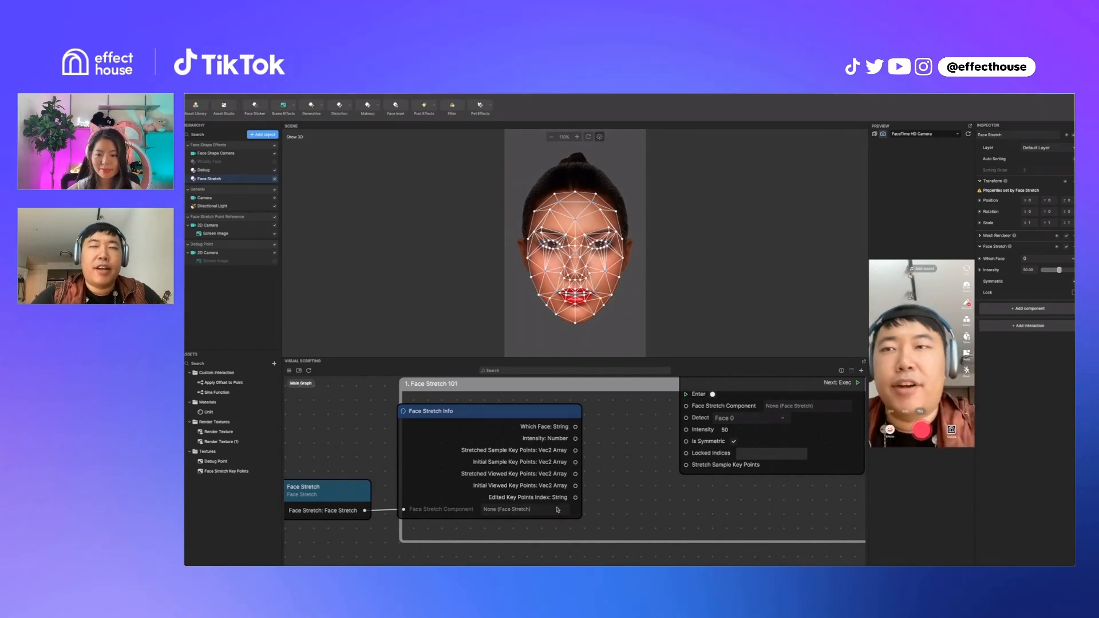
scroll(558, 506, "up", 2)
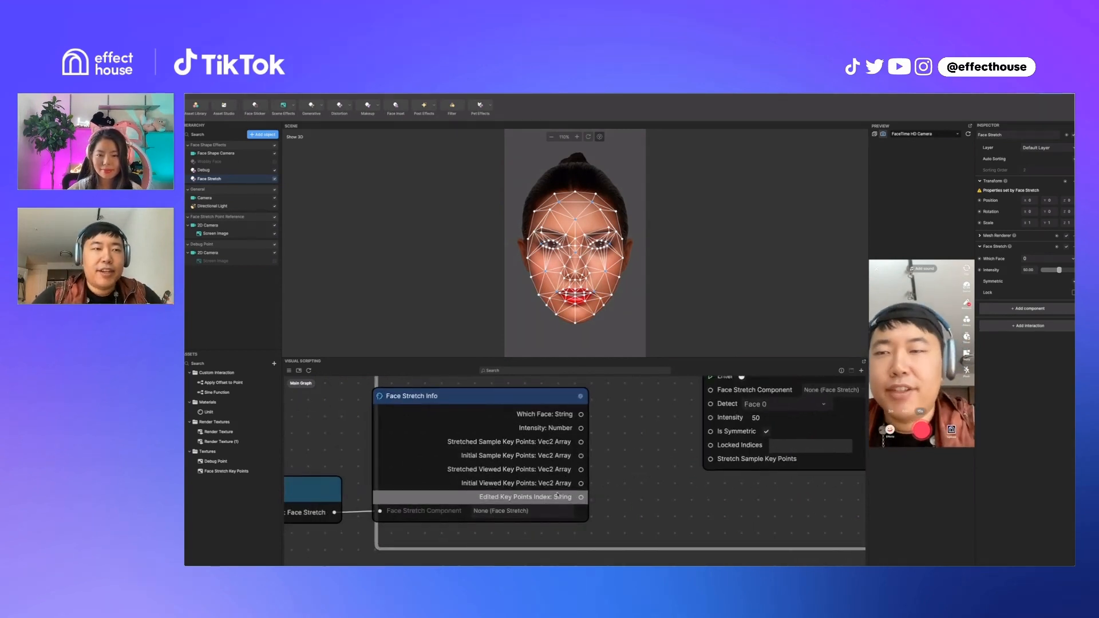
left_click_drag(581, 497, 620, 513)
type("peek")
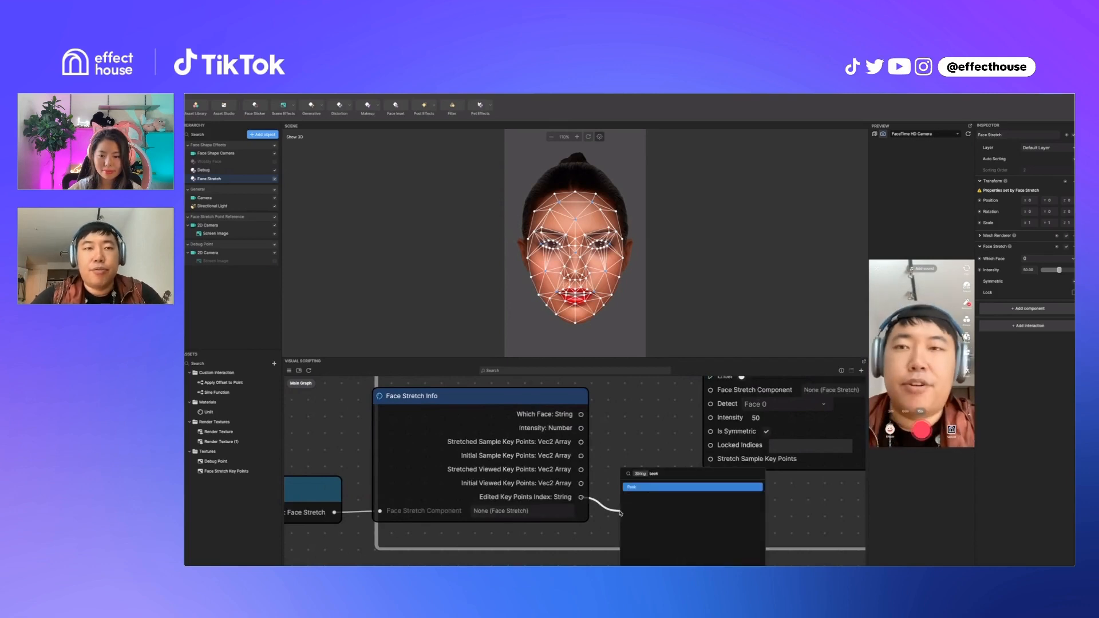
key("Return")
left_click_drag(686, 520, 693, 490)
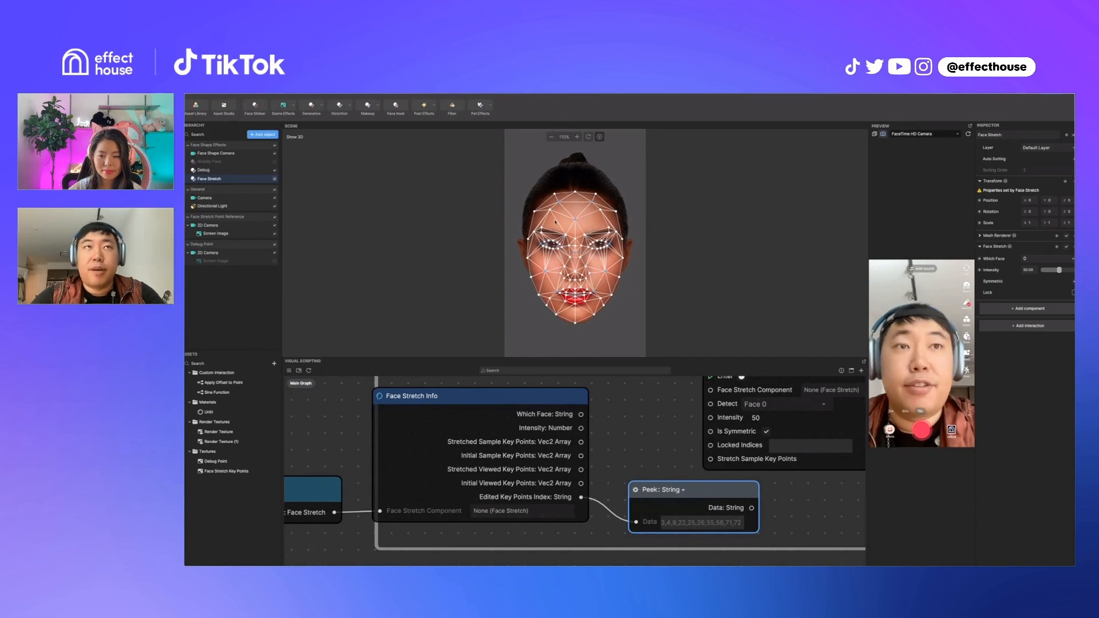
Step: Nudge a key point at the eye on the face mesh and compare the mesh with the numbered key point reference
scroll(564, 192, "up", 3)
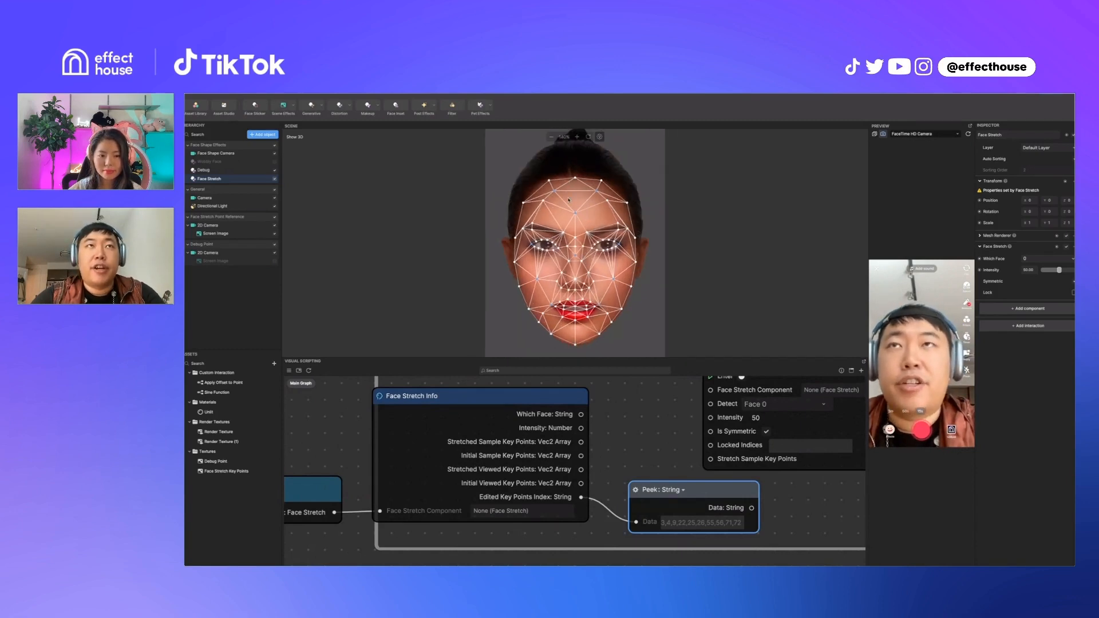
left_click(599, 137)
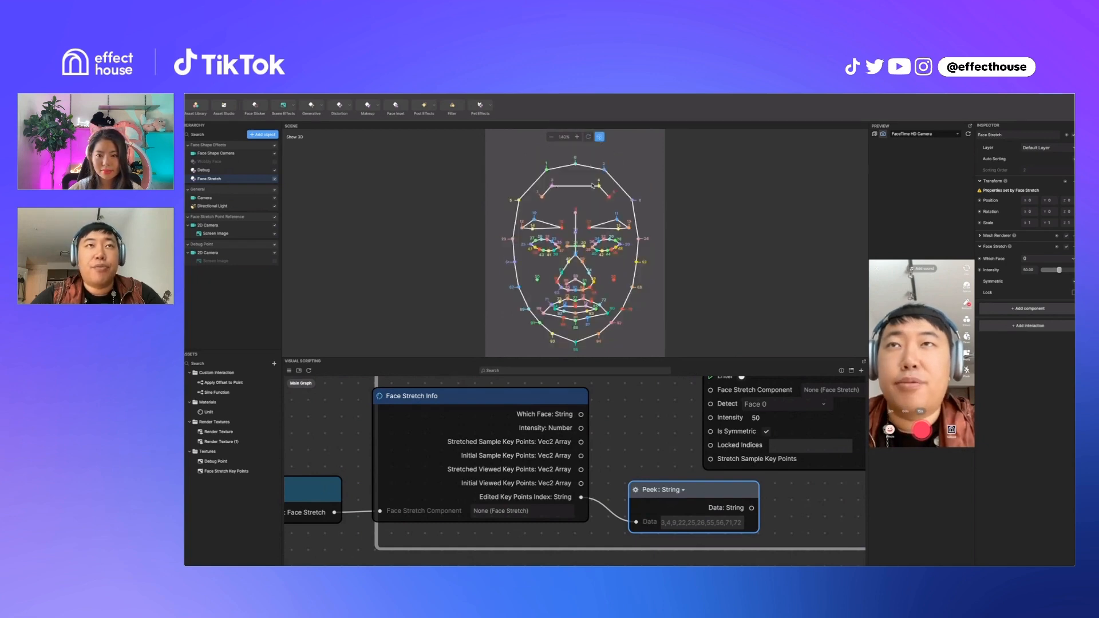
left_click(600, 137)
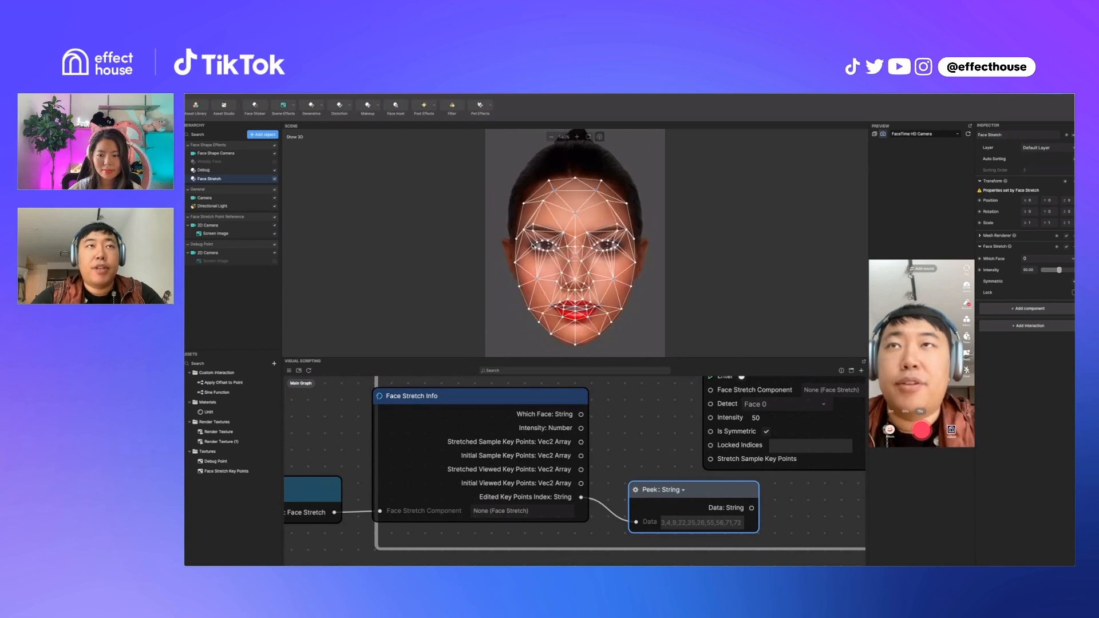
left_click_drag(534, 246, 533, 243)
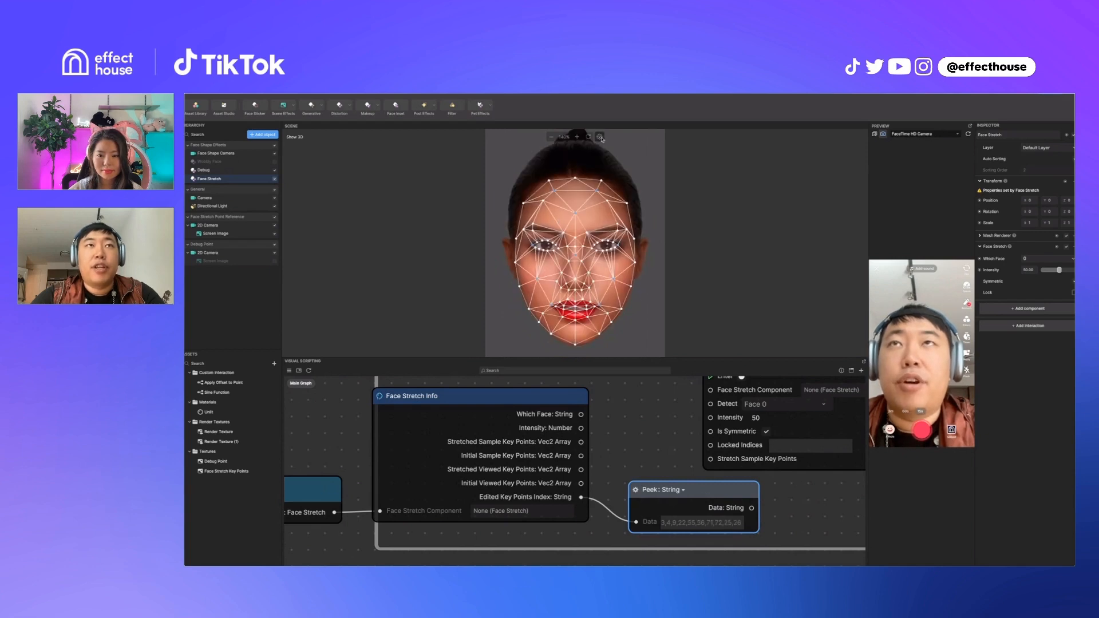
left_click(600, 137)
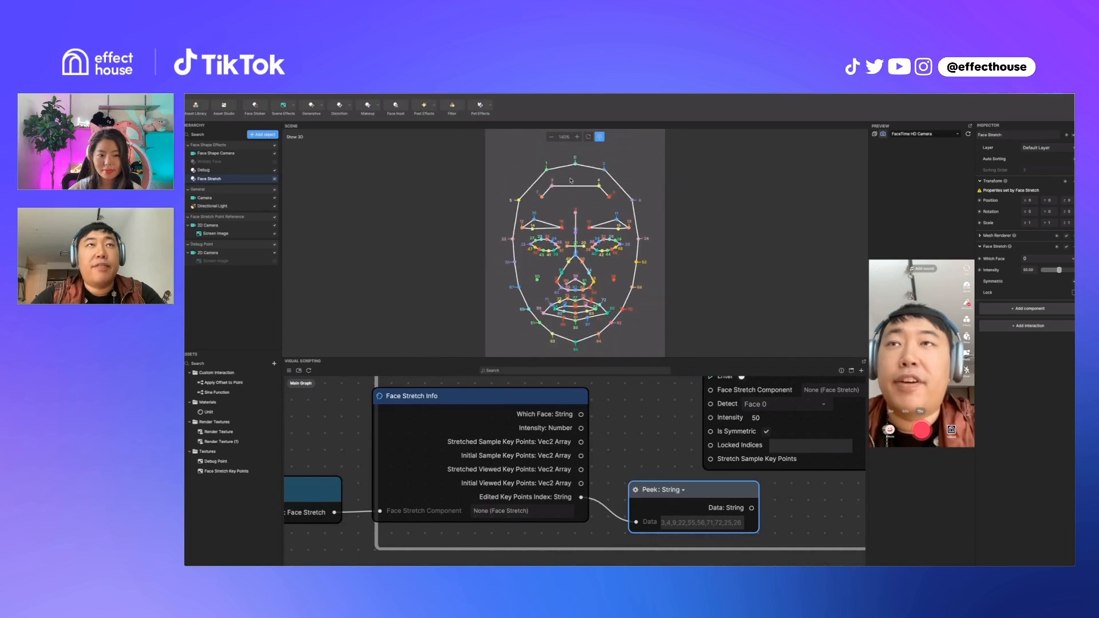
left_click(599, 137)
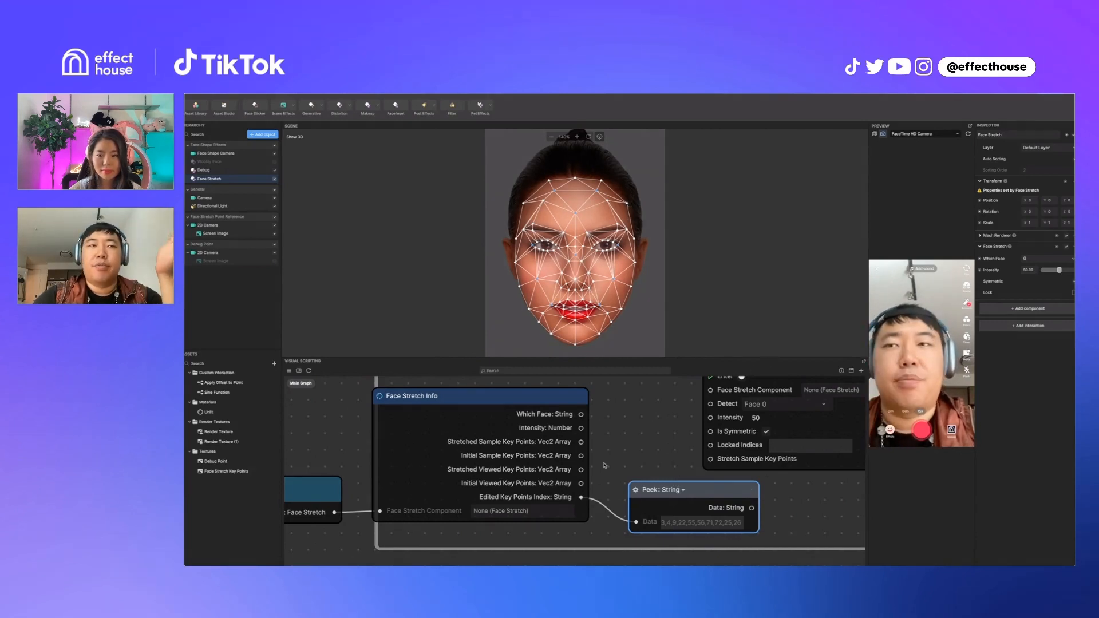
Step: Connect Stretched Sample Key Points to an Array Info node and attach a Peek node to its Length output
scroll(636, 464, "down", 3)
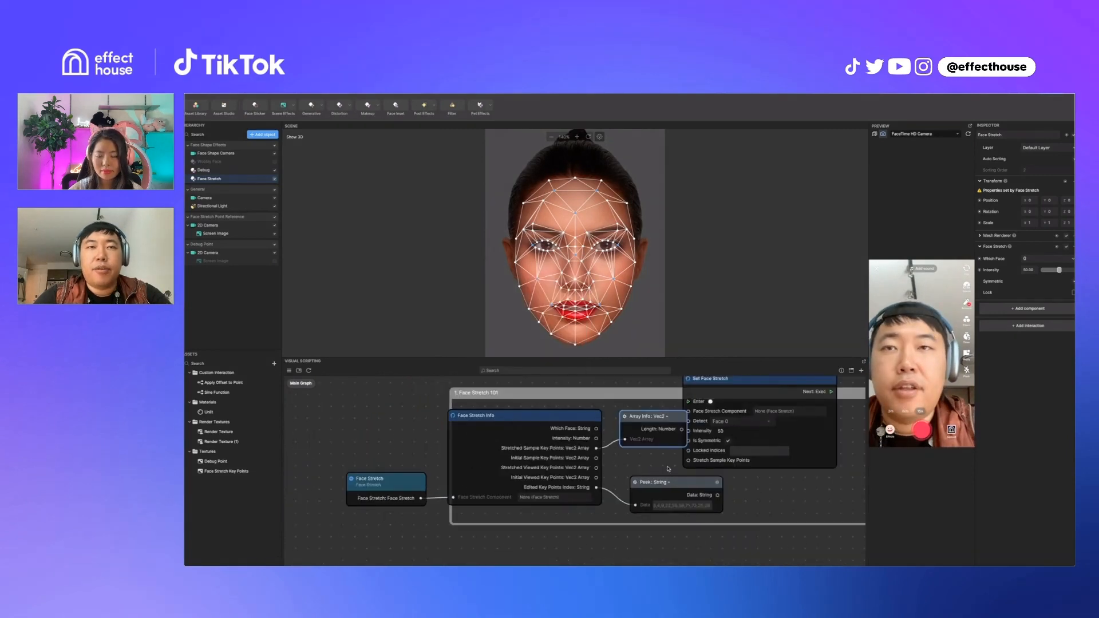
scroll(690, 474, "down", 1)
left_click_drag(758, 390, 838, 349)
left_click_drag(683, 435, 716, 437)
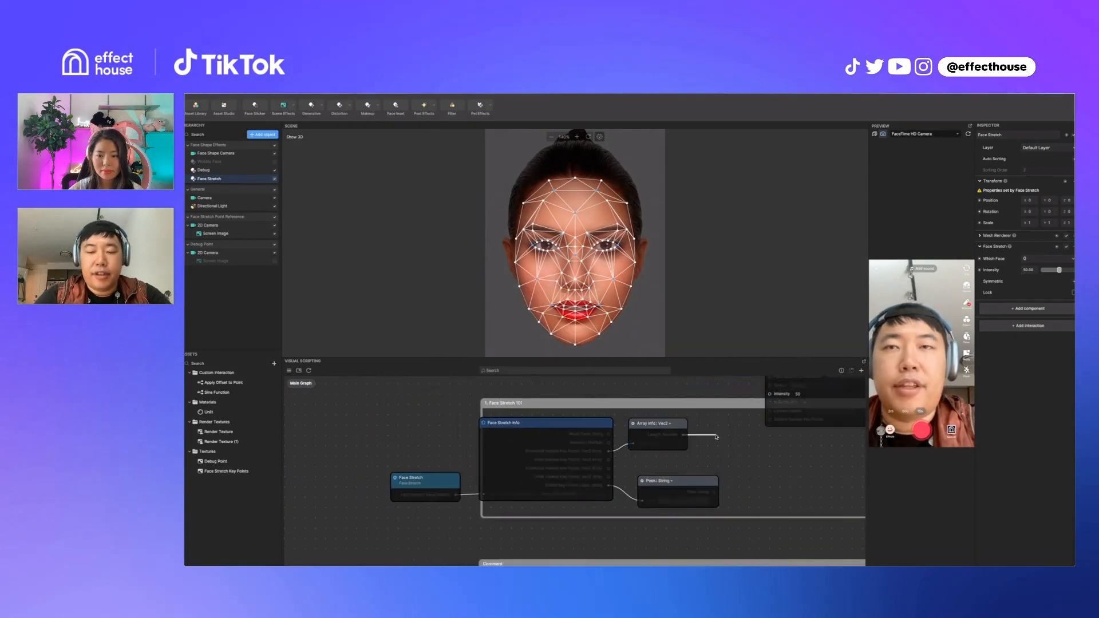
type("peek")
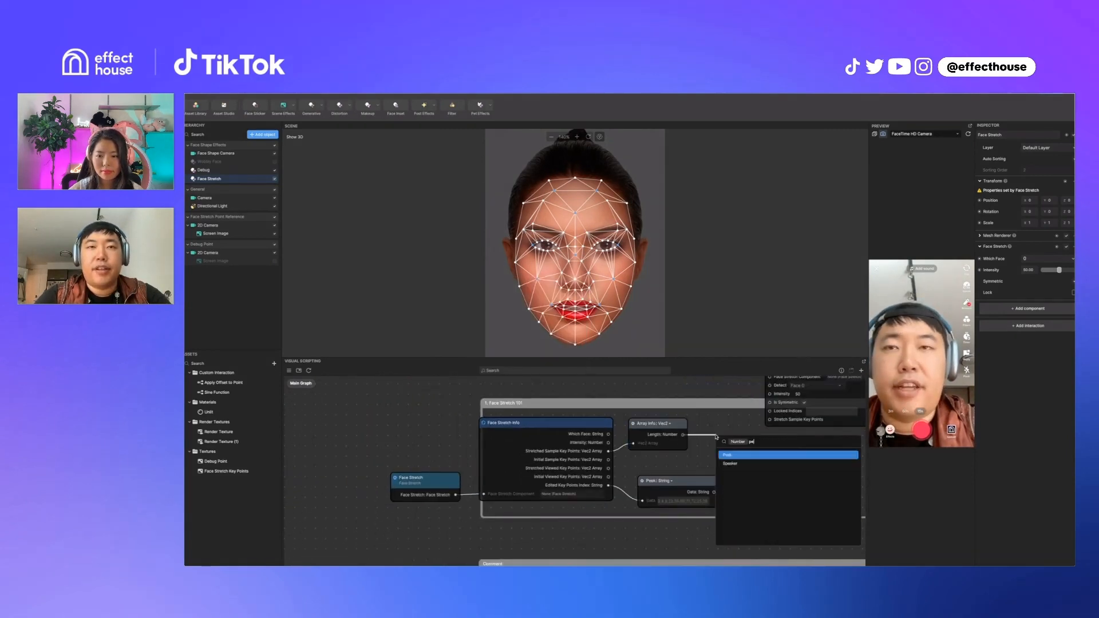
key("Return")
left_click_drag(664, 482, 664, 504)
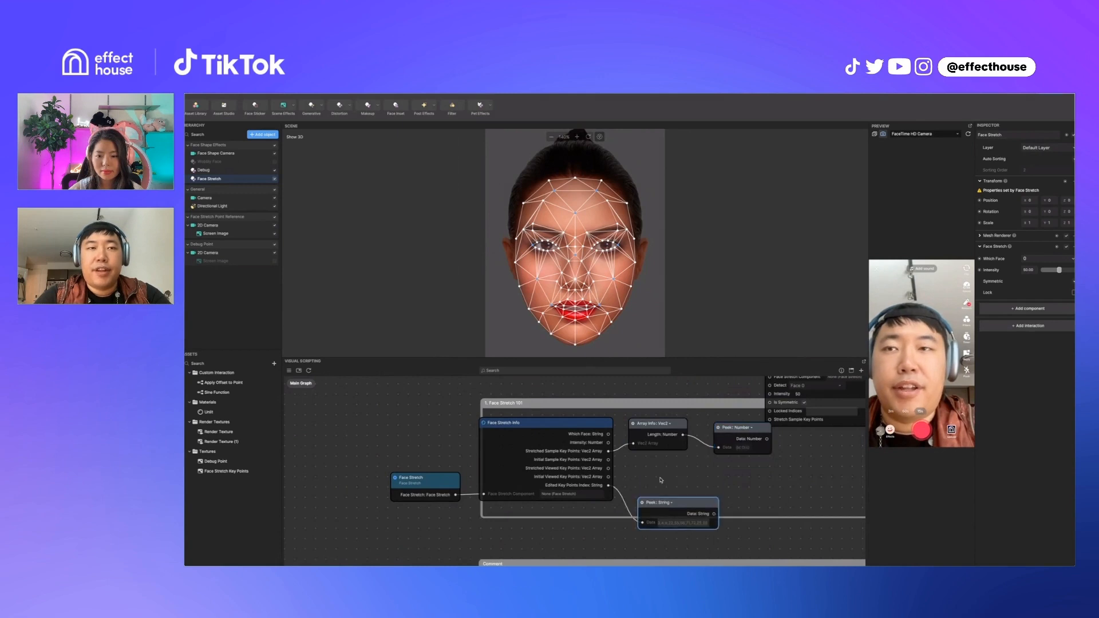
Step: Connect Stretched Viewed Key Points to a second Array Info node with a Peek node on its Length, and reposition the Peek String node
scroll(660, 479, "up", 3)
left_click_drag(597, 466, 749, 465)
left_click(637, 488)
type("peek")
key("Return")
scroll(612, 452, "up", 1)
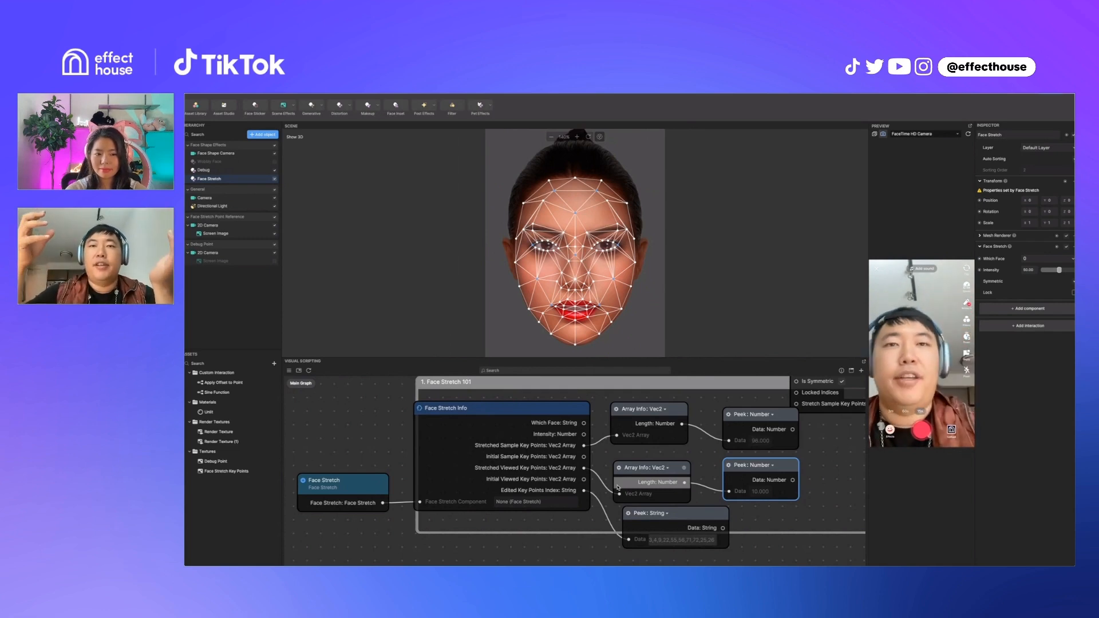
scroll(684, 501, "up", 1)
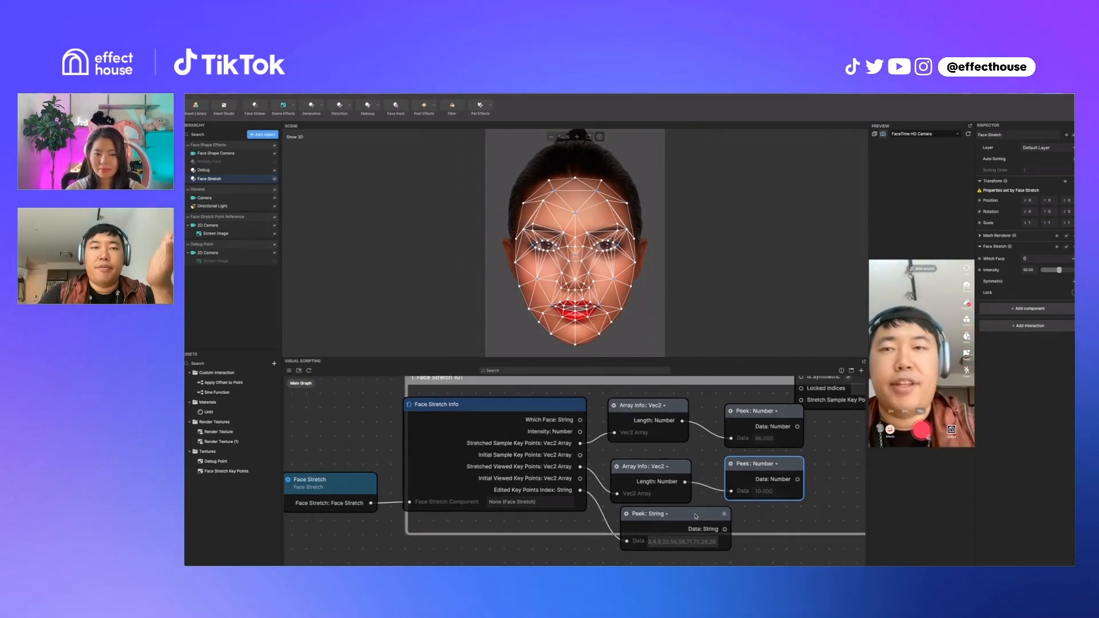
left_click_drag(696, 516, 687, 521)
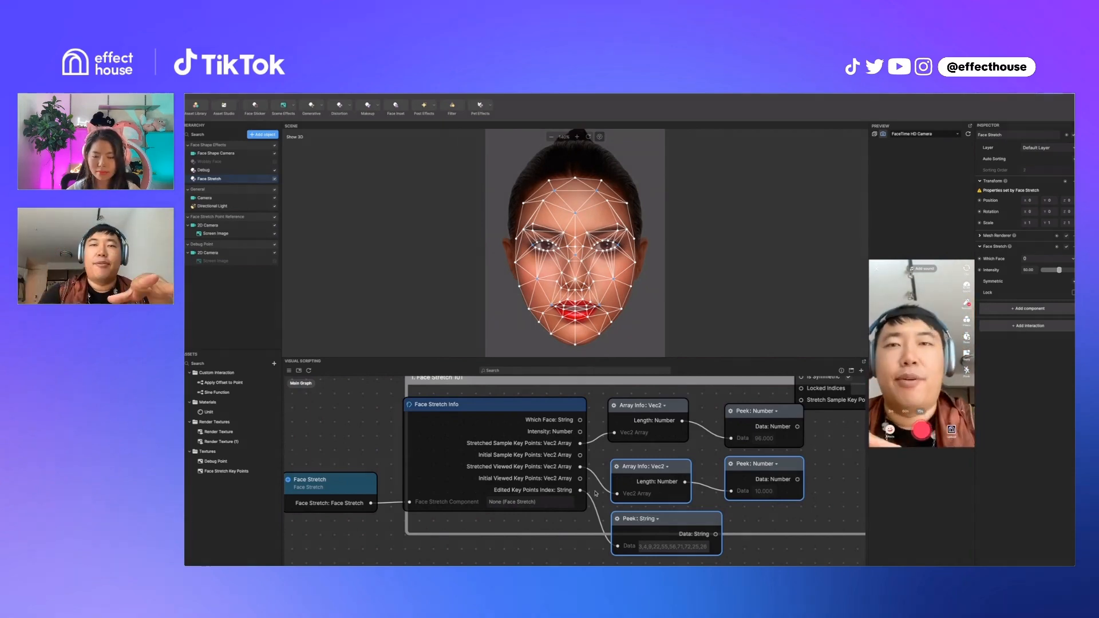
Step: Extend the Face Stretch 101 comment frame so that it also encloses the Face Stretch node
scroll(595, 494, "down", 4)
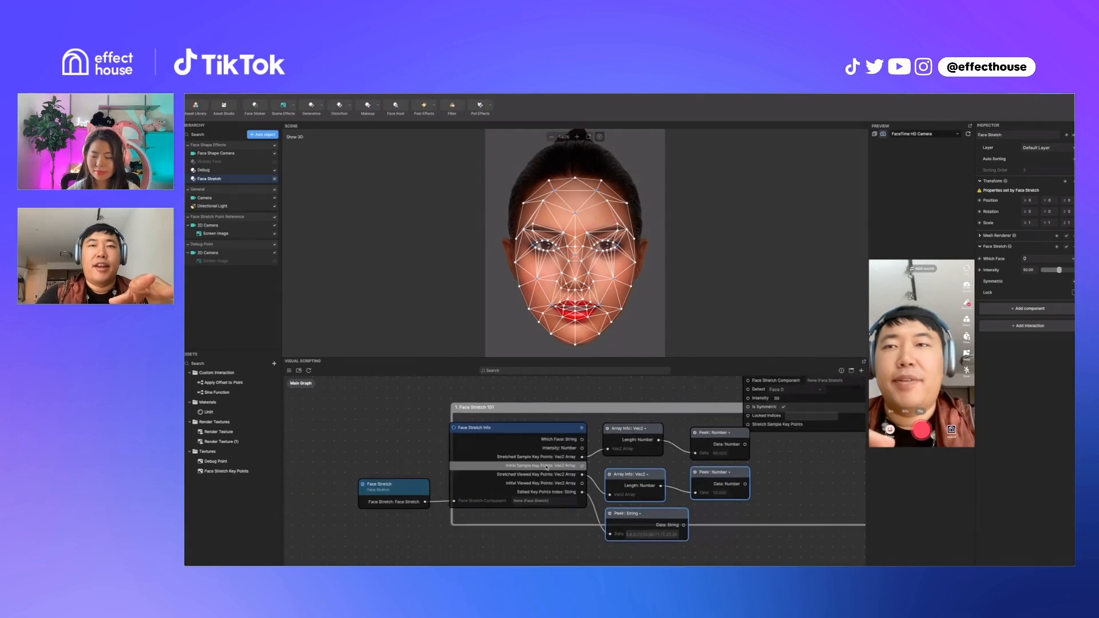
scroll(585, 468, "up", 1)
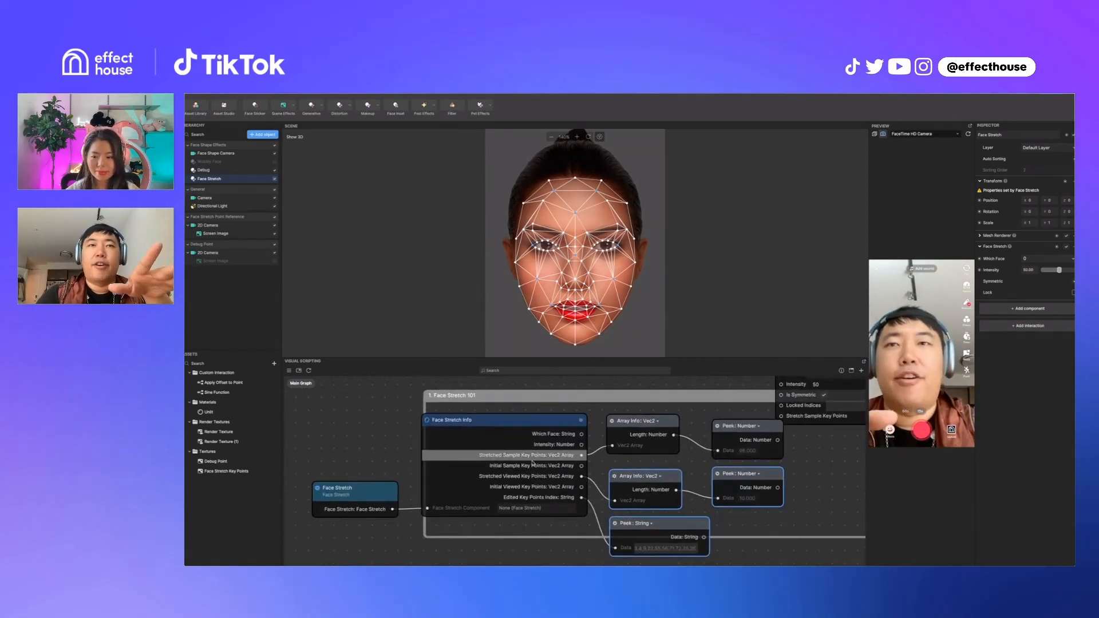
scroll(530, 464, "down", 2)
scroll(530, 465, "down", 2)
scroll(529, 435, "up", 3)
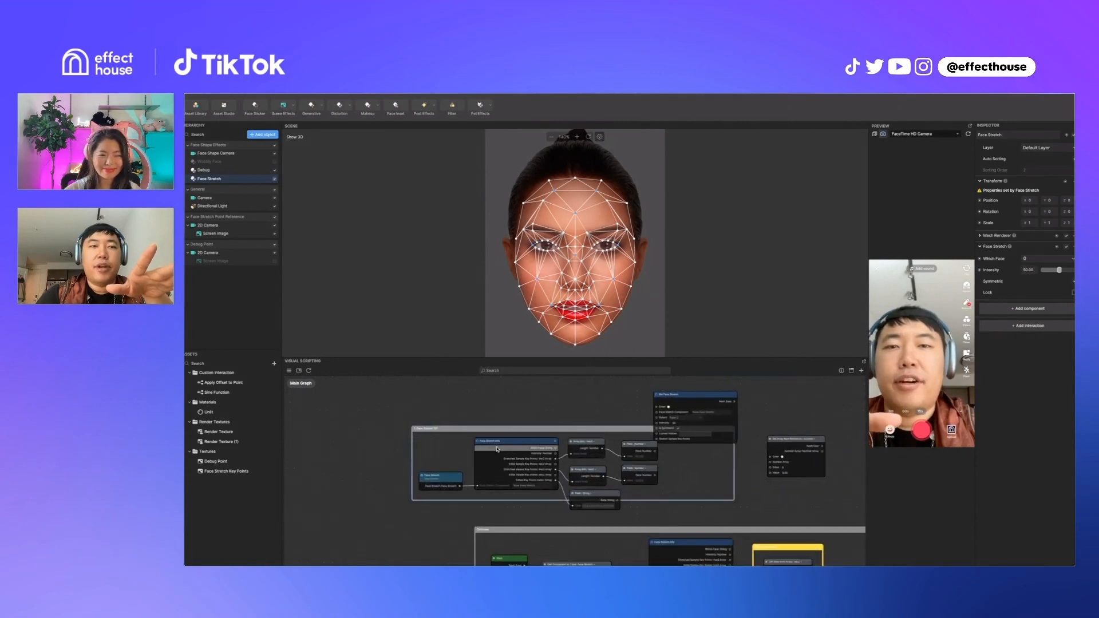
scroll(530, 433, "down", 1)
scroll(530, 441, "up", 2)
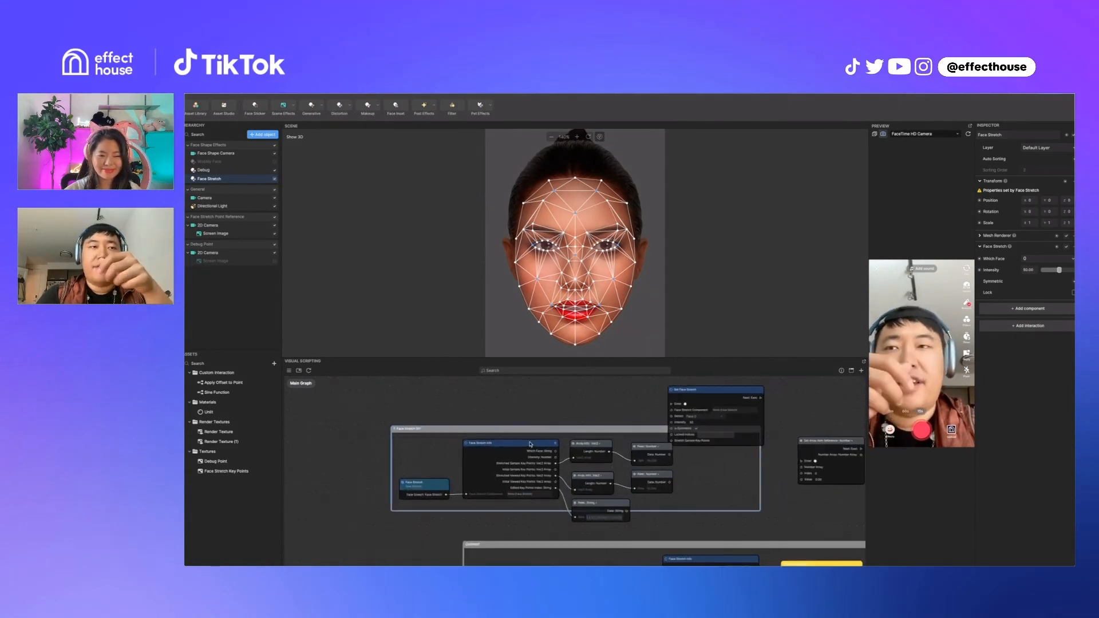
scroll(530, 444, "up", 1)
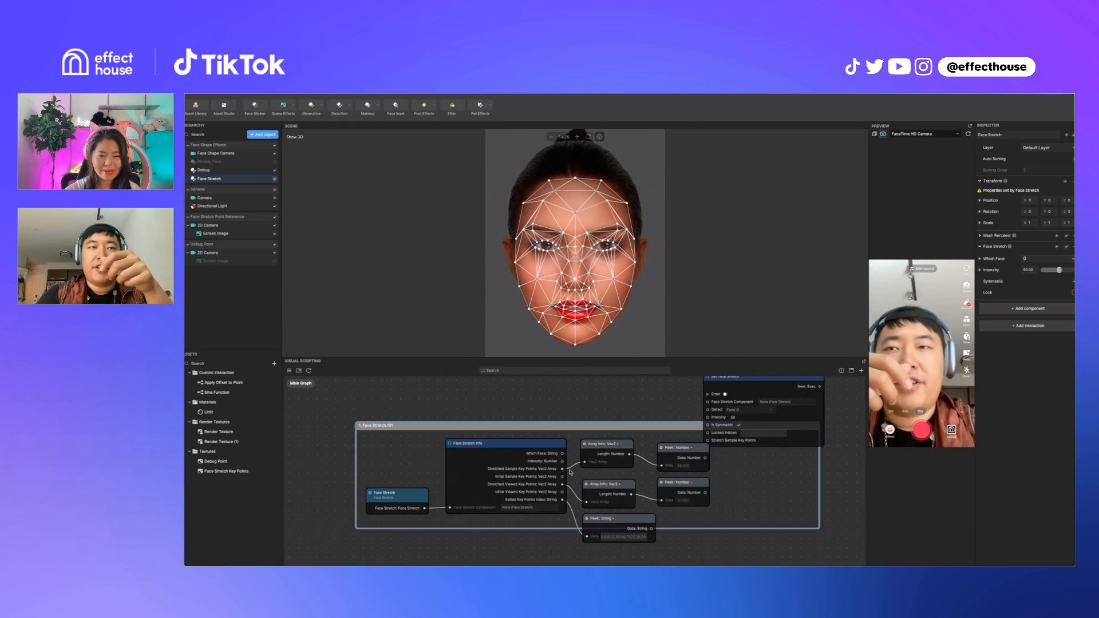
scroll(569, 468, "up", 1)
scroll(573, 466, "down", 2)
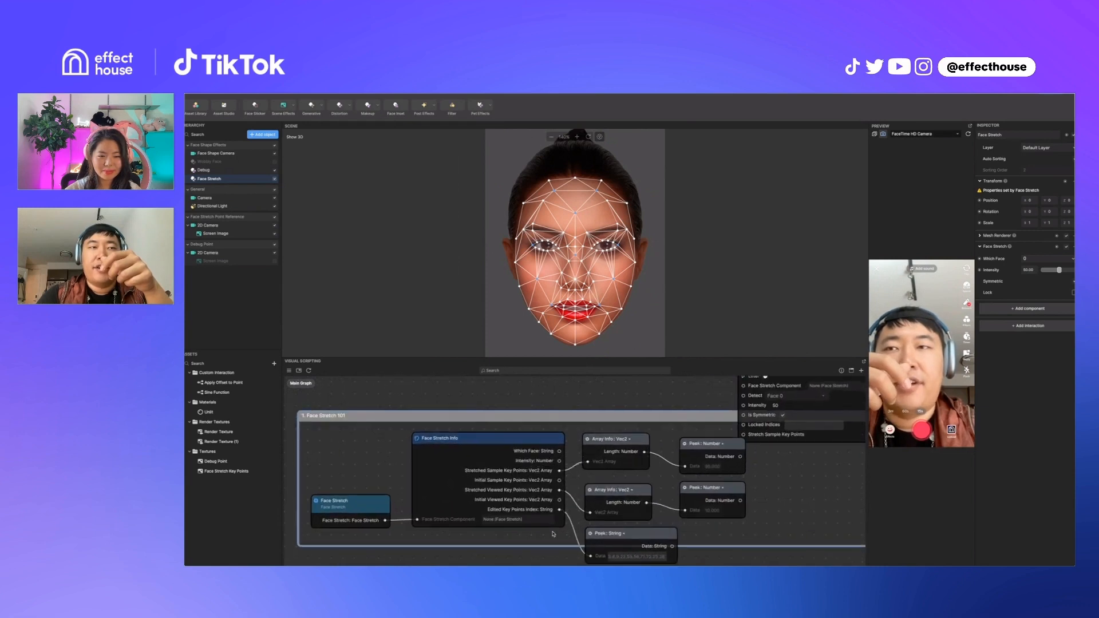
Step: Feed Stretched Sample Key Points from the Face Stretch Info node into a new Set Array Item Reference node
left_click_drag(558, 484, 593, 417)
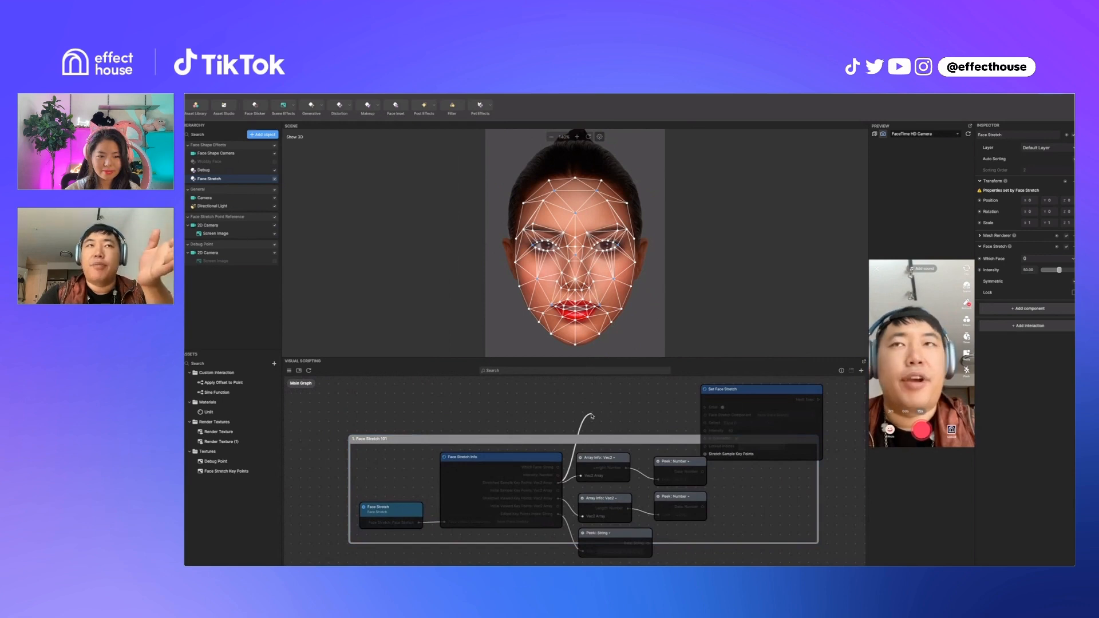
left_click_drag(593, 416, 651, 383)
type("set")
left_click(620, 443)
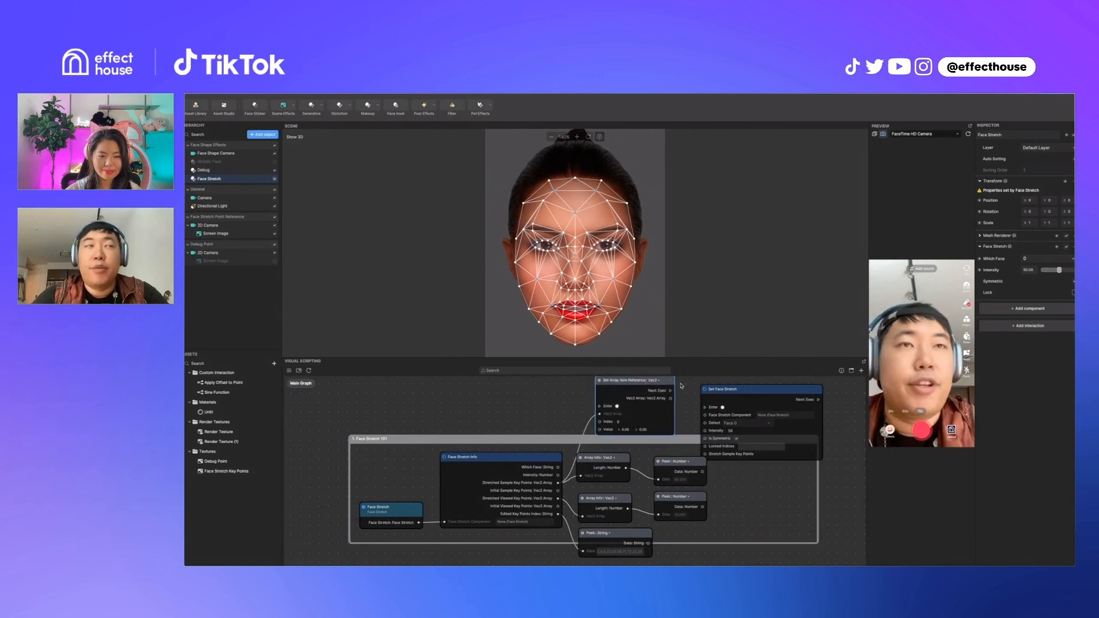
Step: Set the Index of the Set Array Item Reference node to 4
left_click(600, 137)
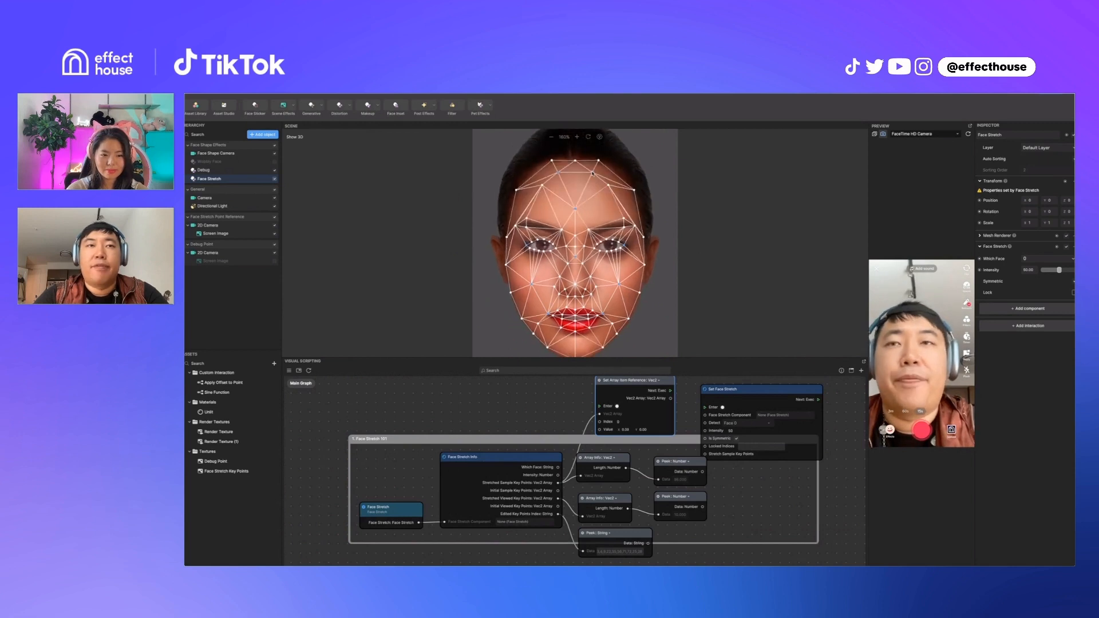
scroll(608, 435, "up", 3)
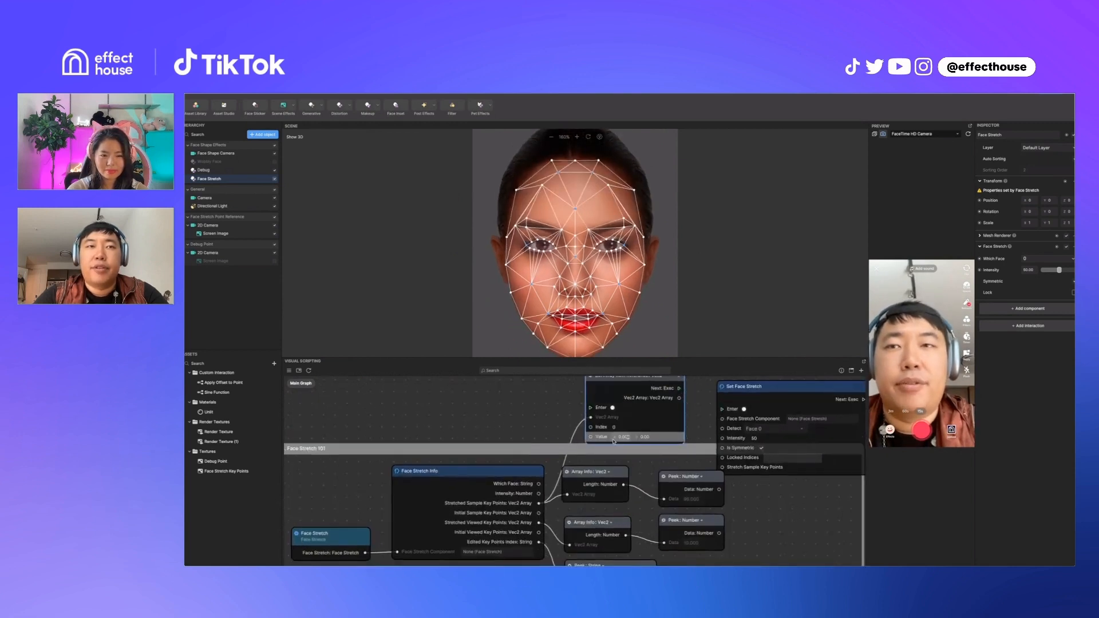
left_click(615, 428)
type("4")
scroll(607, 436, "down", 1)
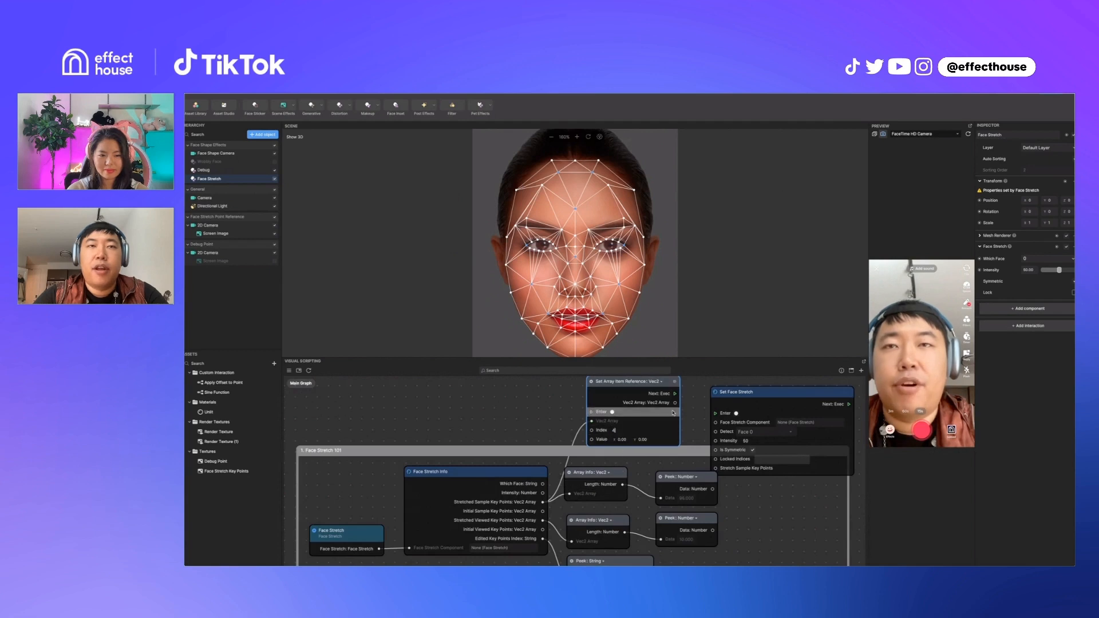
Step: Wire Set Face Stretch: array node's Next to Enter, Face Stretch to Face Stretch Component, and Which Face to Detect
mouse_move(732, 394)
left_mouse_down()
mouse_move(729, 375)
mouse_move(684, 395)
mouse_move(711, 395)
left_mouse_up()
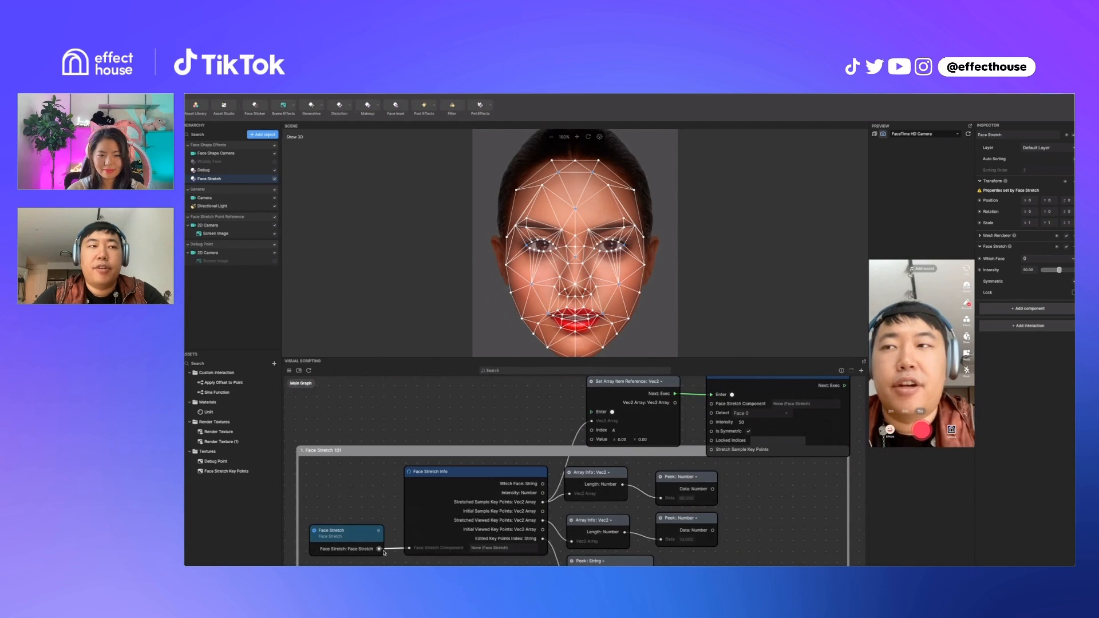
left_click_drag(379, 548, 713, 404)
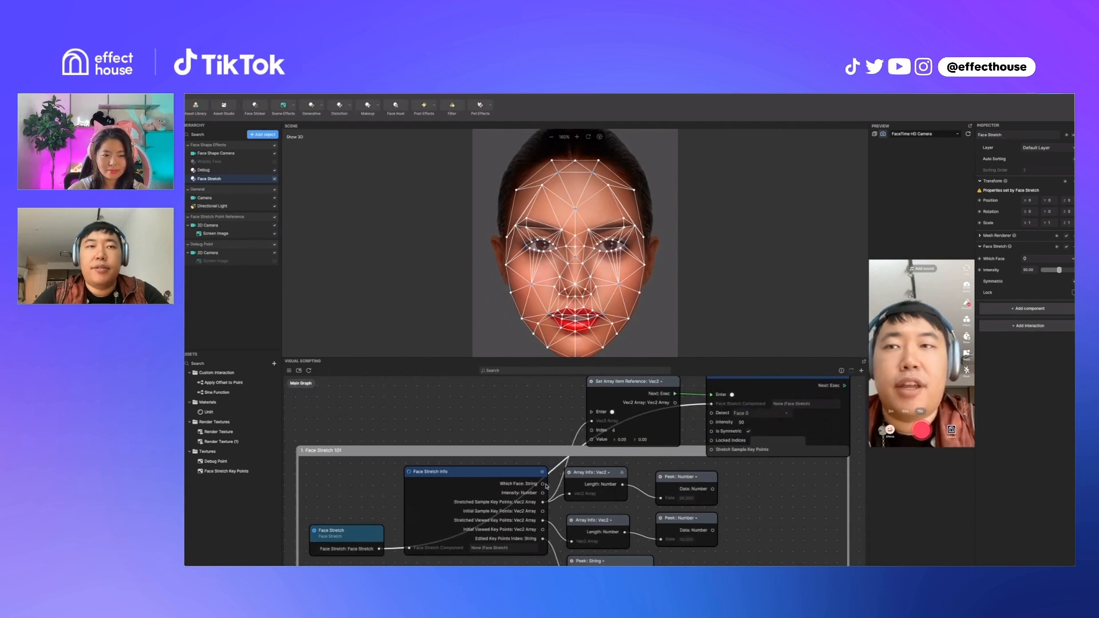
left_click_drag(542, 484, 711, 413)
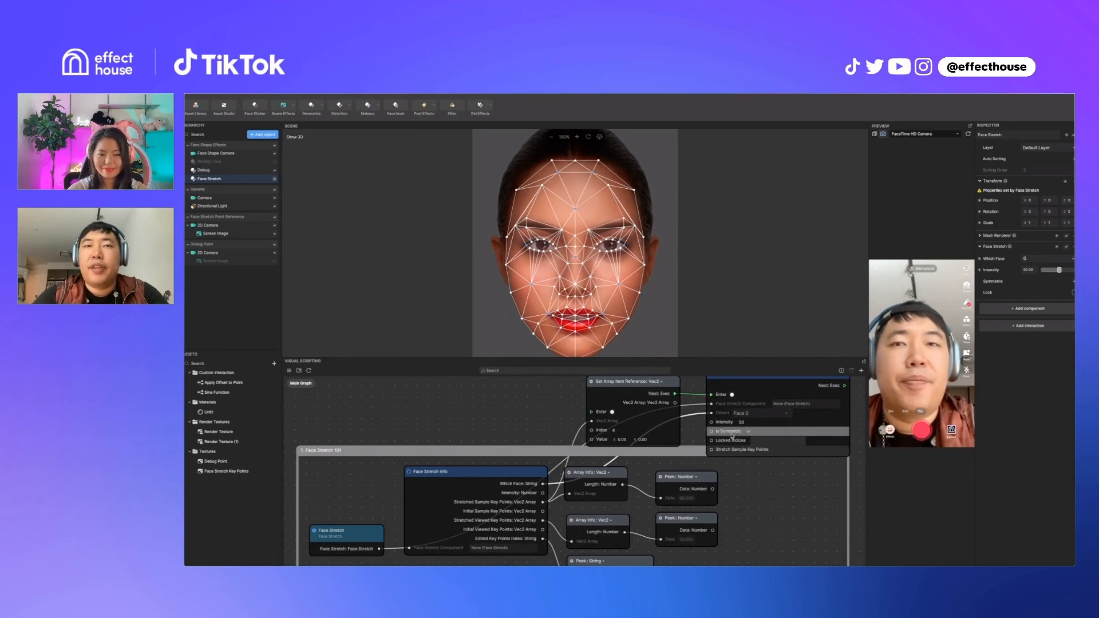
Step: Add an Update node and connect its Next output to Enter on the Set Array Item Reference node
scroll(724, 433, "down", 1)
right_click(532, 407)
type("update")
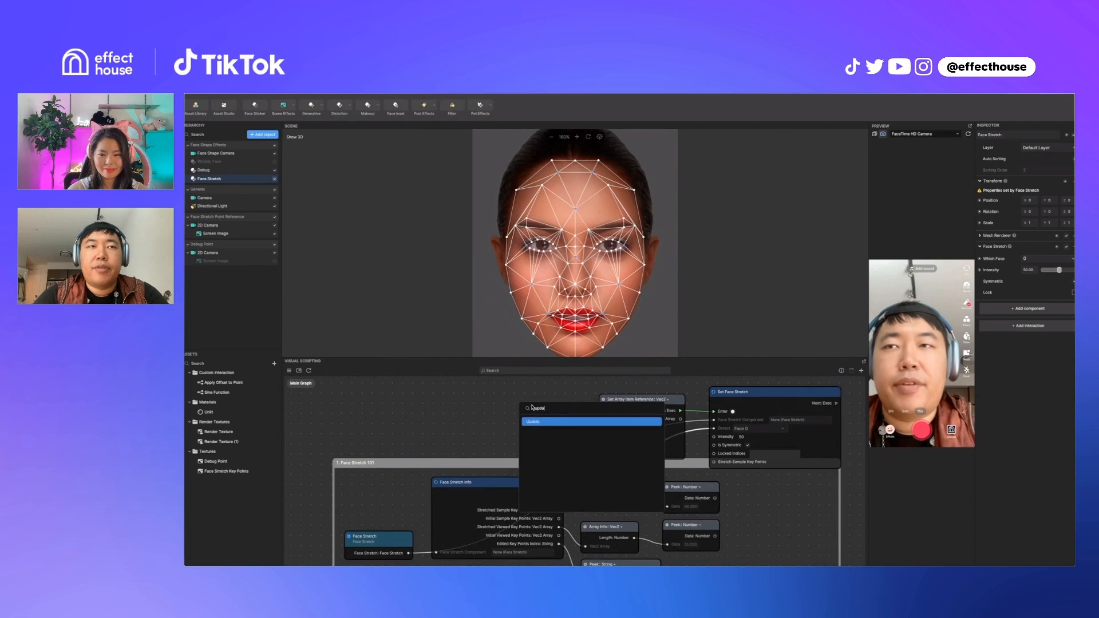
key("Return")
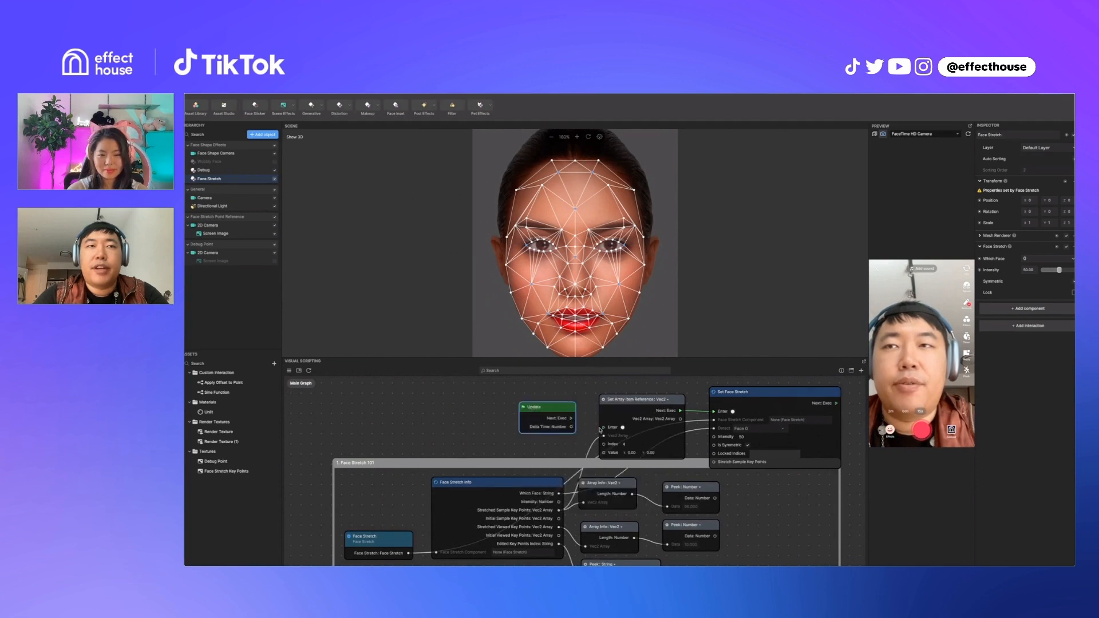
left_click_drag(570, 418, 706, 436)
Step: Set the array item's X value to 18.70 and connect the Vec2 Array output to Stretch Sample Key Points on Set Face Stretch
scroll(642, 456, "up", 3)
left_click_drag(629, 452, 701, 416)
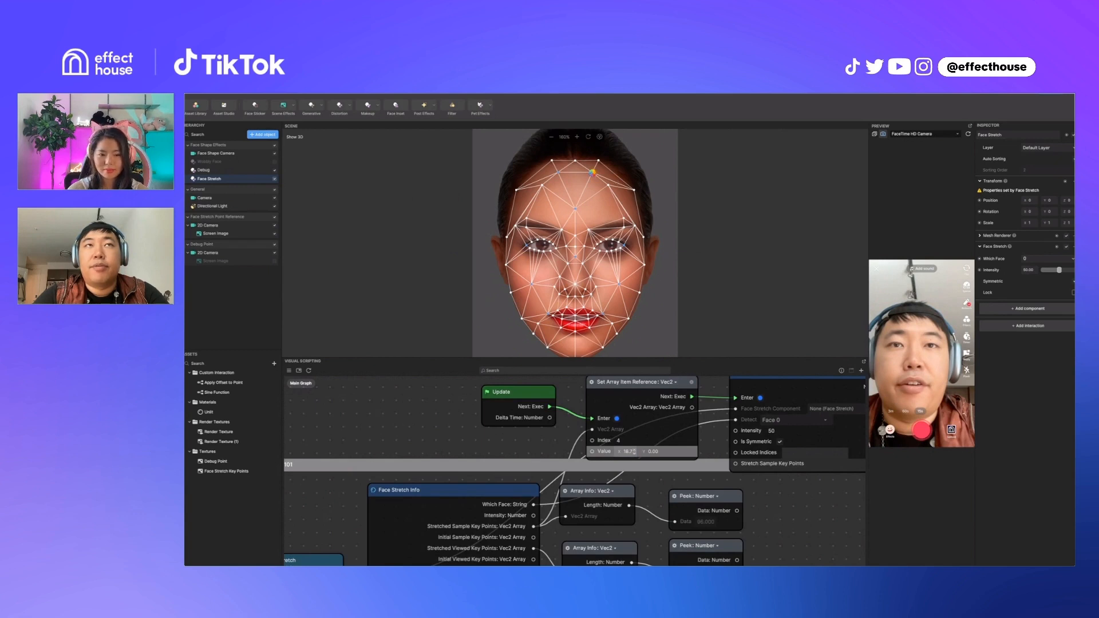
scroll(596, 212, "down", 5)
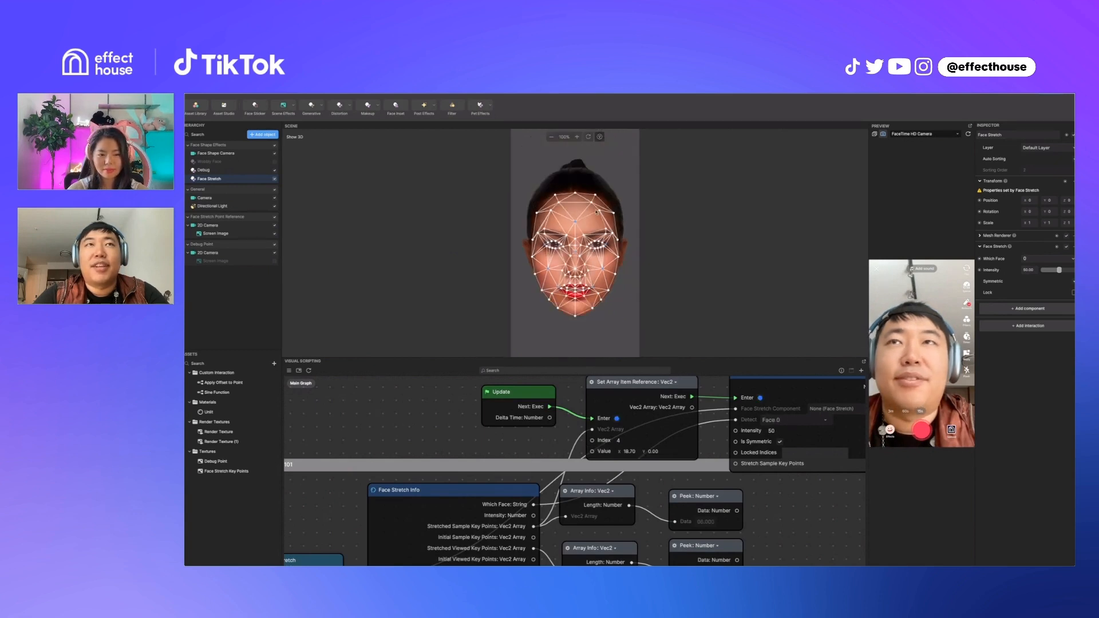
left_click_drag(692, 407, 736, 465)
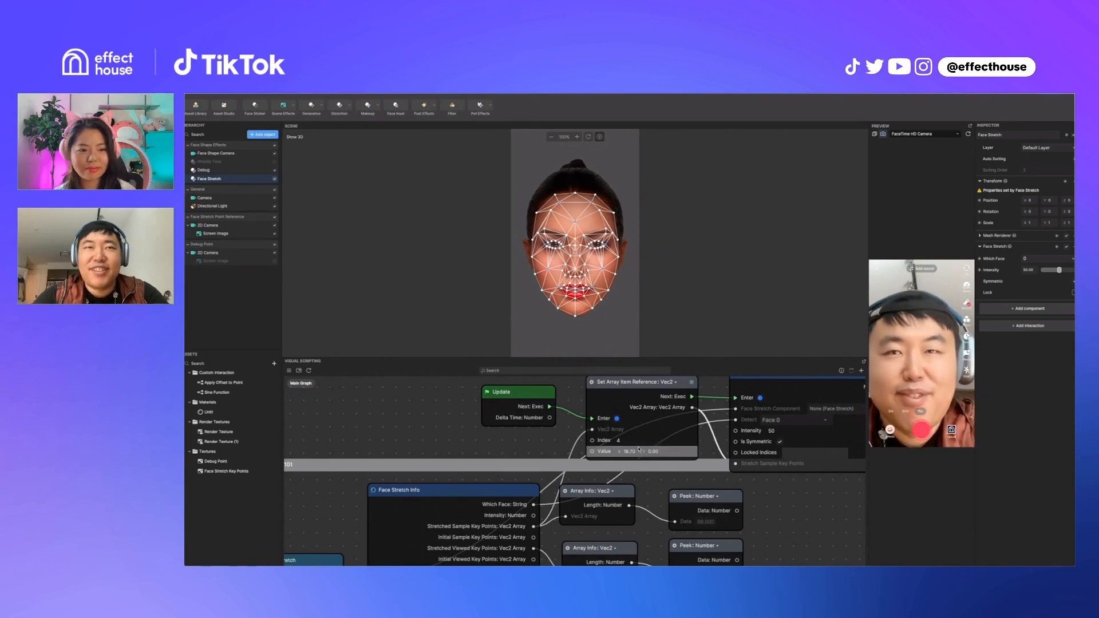
Step: Move the Face Stretch 101 comment frame clear of the nodes above it and set the array item's X value to 0
scroll(639, 448, "down", 3)
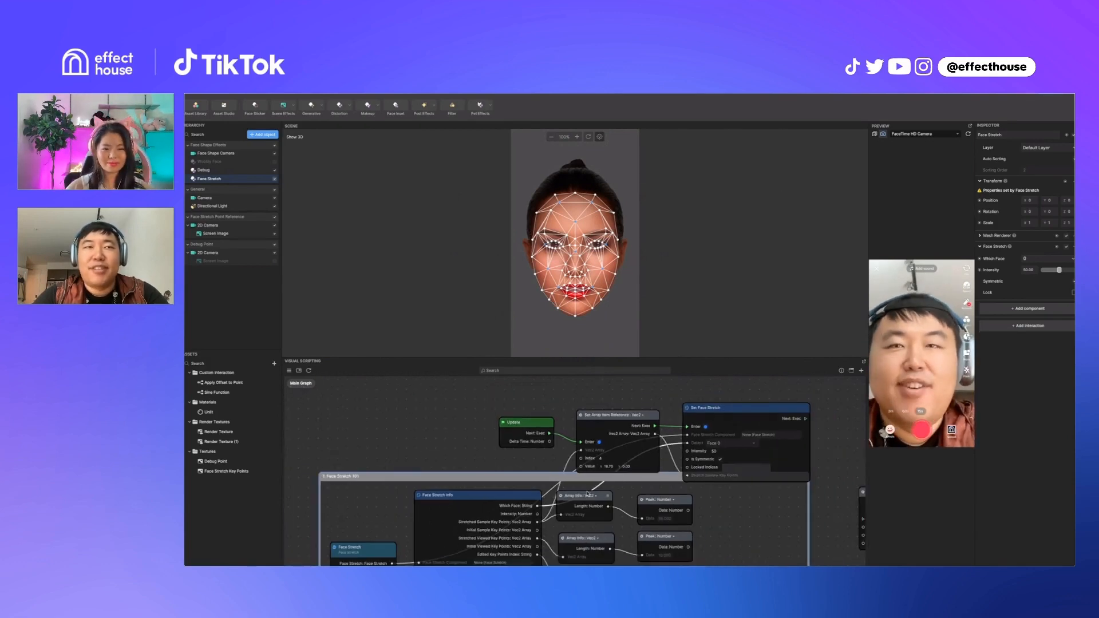
left_click_drag(677, 477, 683, 500)
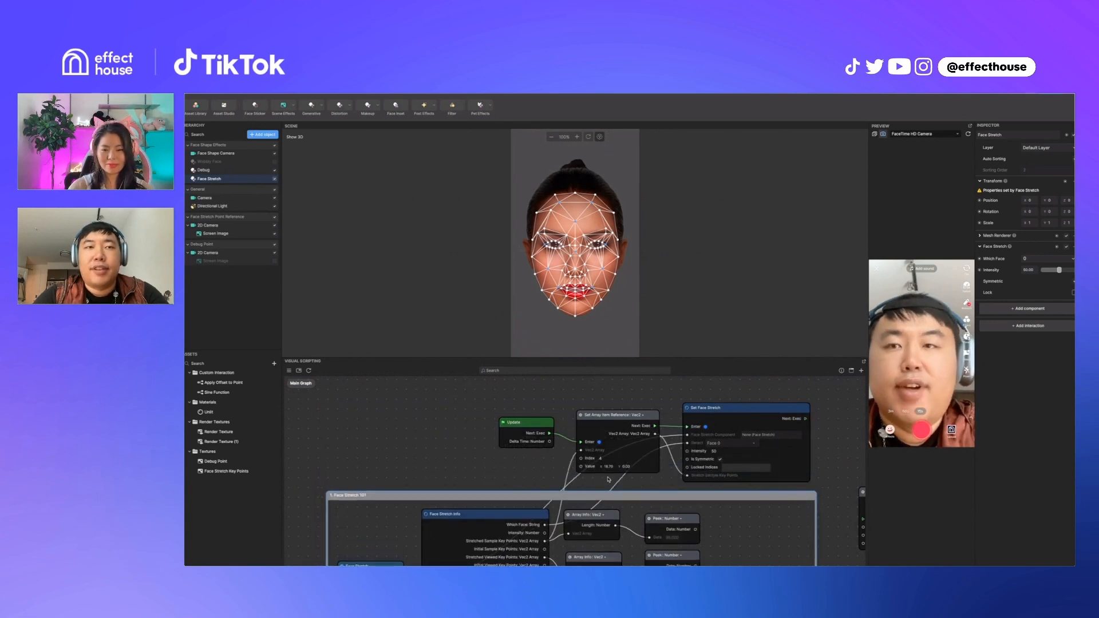
scroll(608, 480, "up", 1)
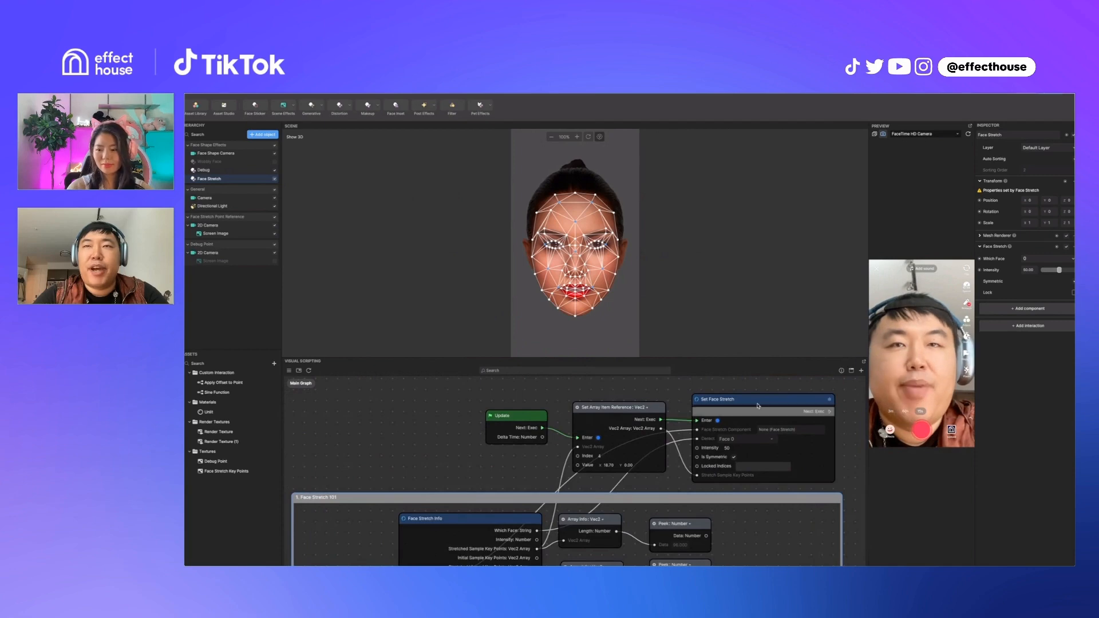
scroll(614, 482, "up", 2)
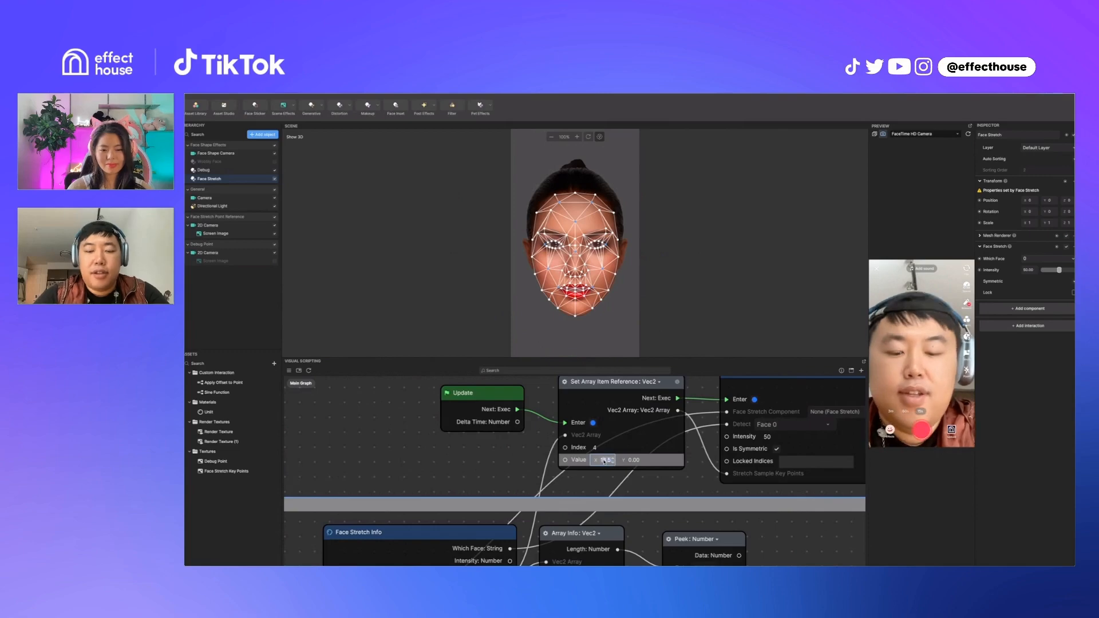
type("0")
key("Return")
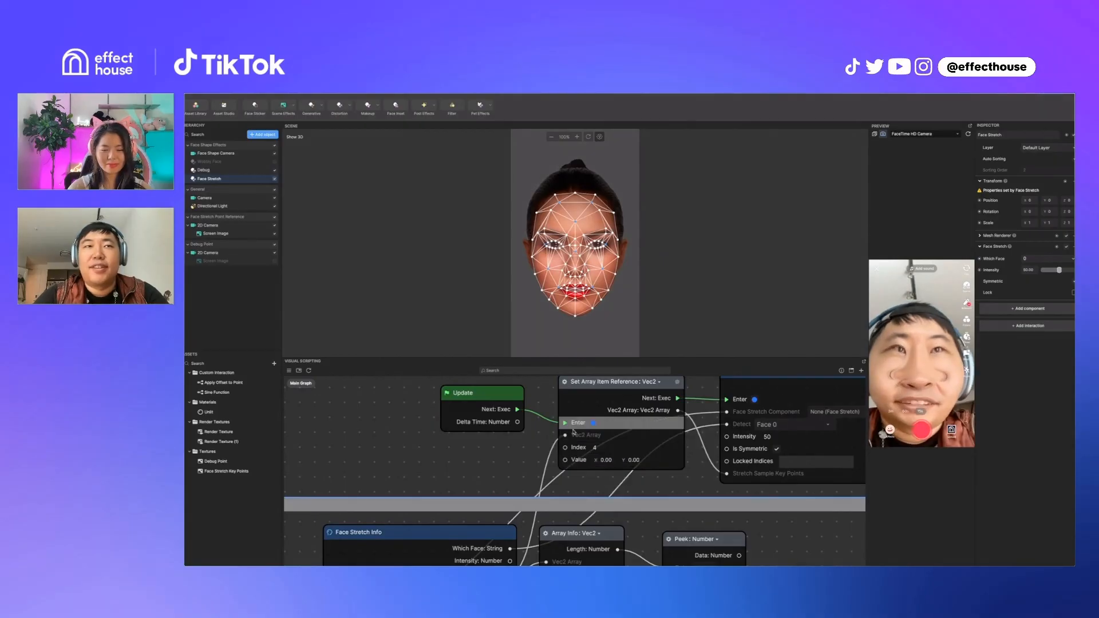
Step: Add a Random node beneath the Update node and duplicate it
right_click(417, 471)
type("r")
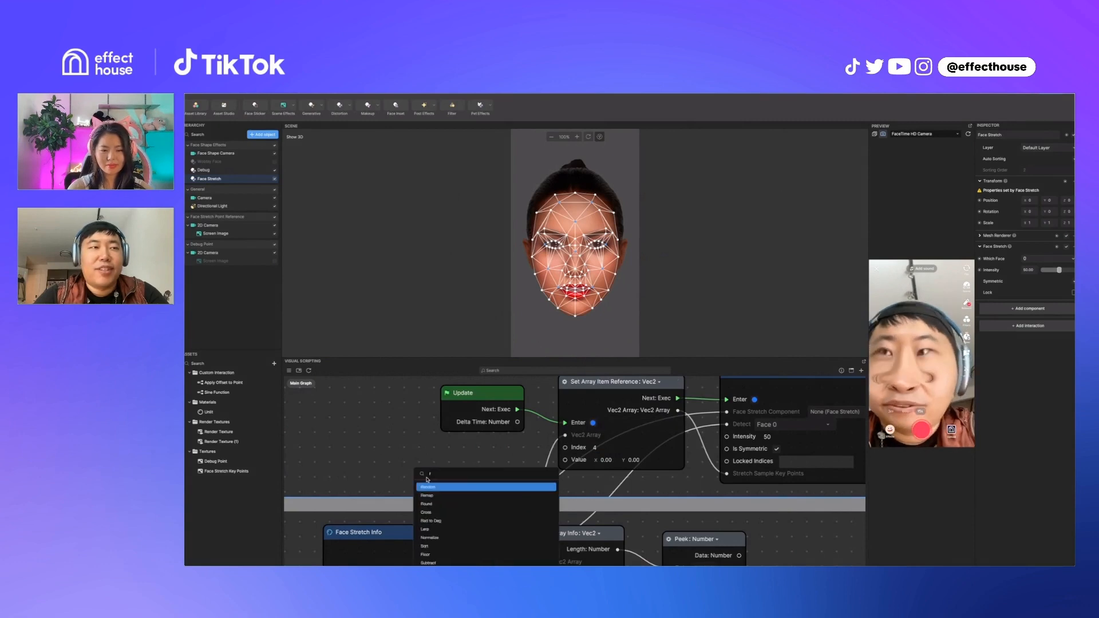
key("Return")
left_click_drag(428, 479, 384, 448)
key("super+c")
key("super+v")
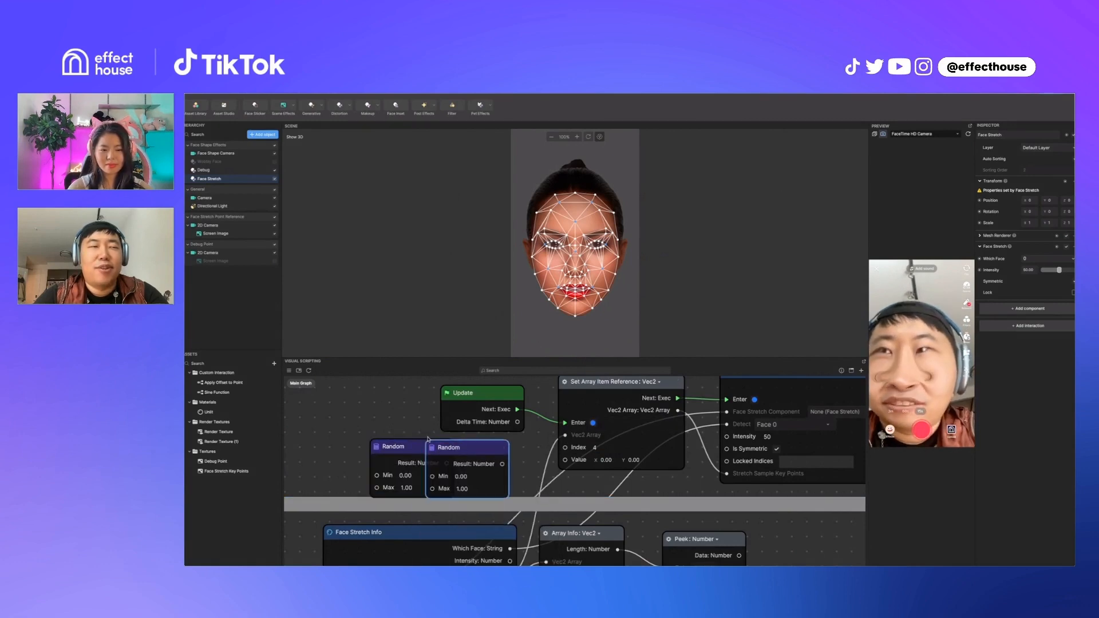
Step: Move the Face Stretch 101 comment frame further down and place the duplicated Random node below the original
scroll(518, 438, "down", 2)
left_click(520, 498)
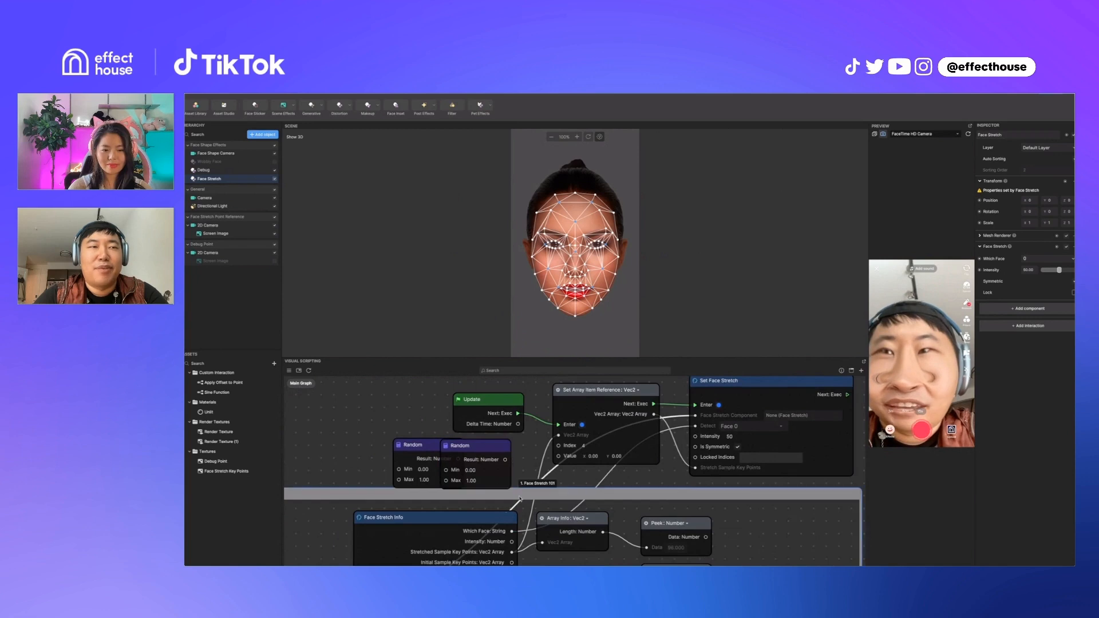
left_click_drag(519, 498, 515, 560)
left_click_drag(496, 455, 448, 511)
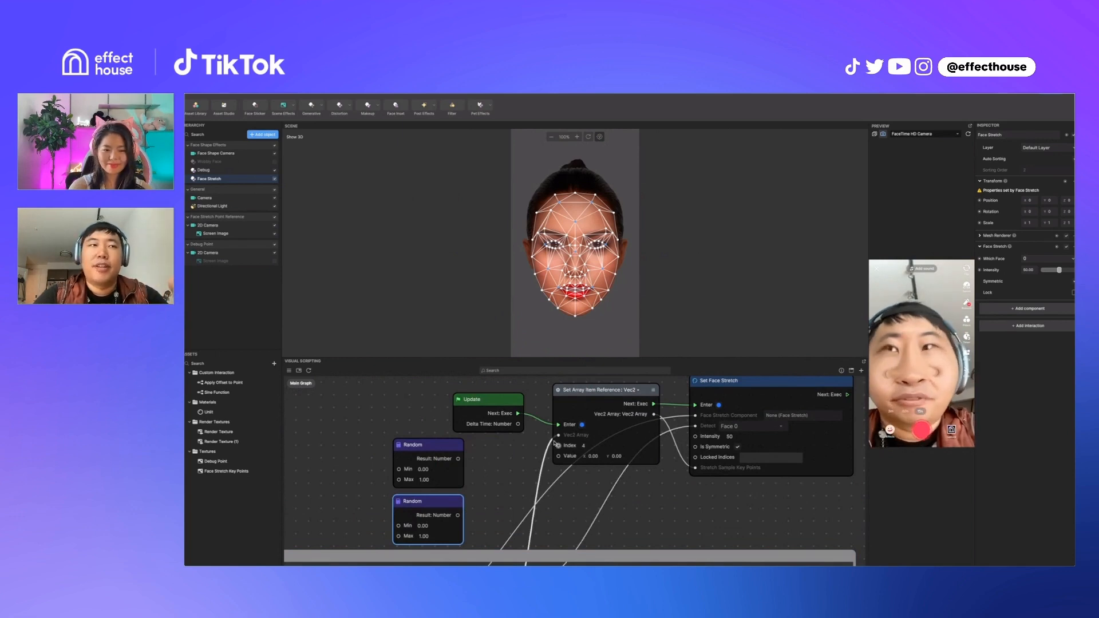
Step: Merge both Random results in a Combine Vec2 node and connect its output to Value on the Set Array Item Reference node
left_click_drag(458, 458, 492, 523)
type("com")
key("Return")
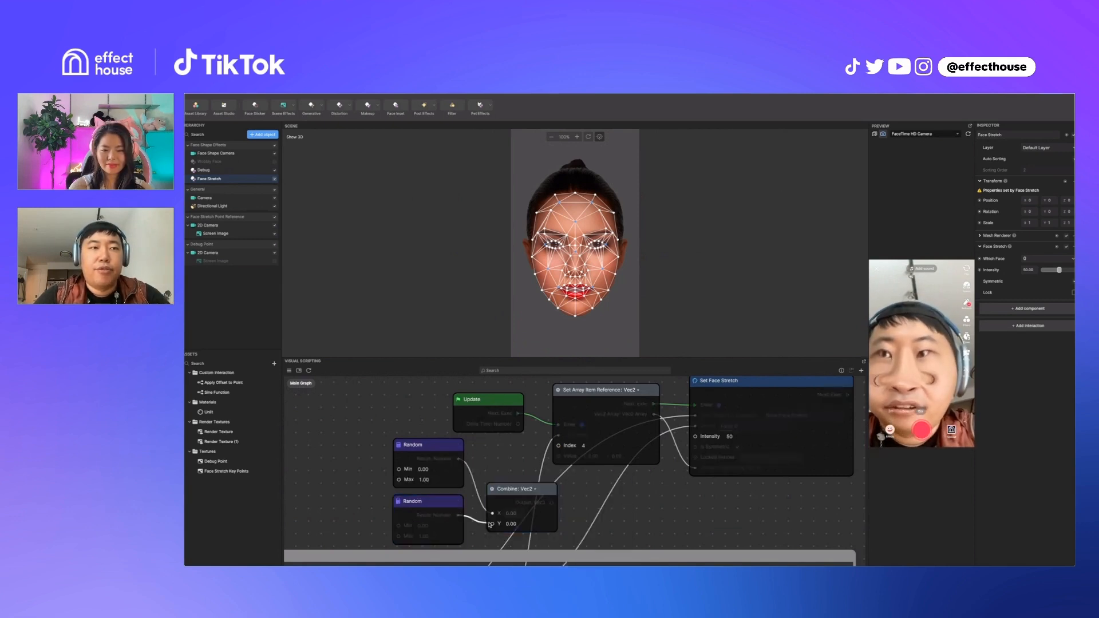
left_click_drag(552, 503, 558, 456)
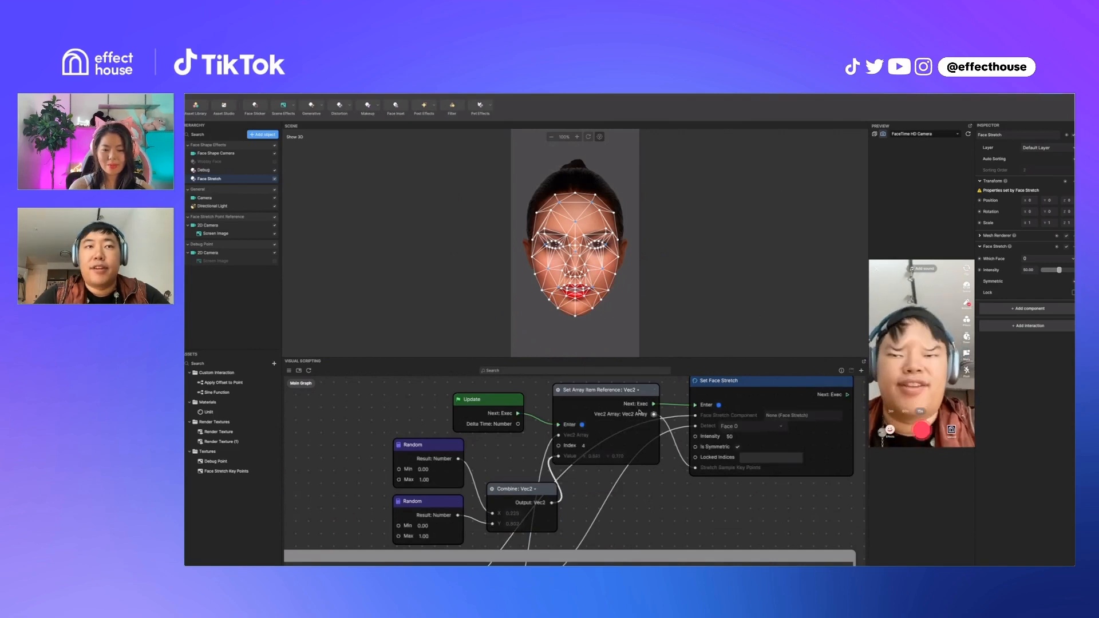
Step: Show the numbered key point reference in the scene and delete the Combine Vec2 node
left_click(600, 136)
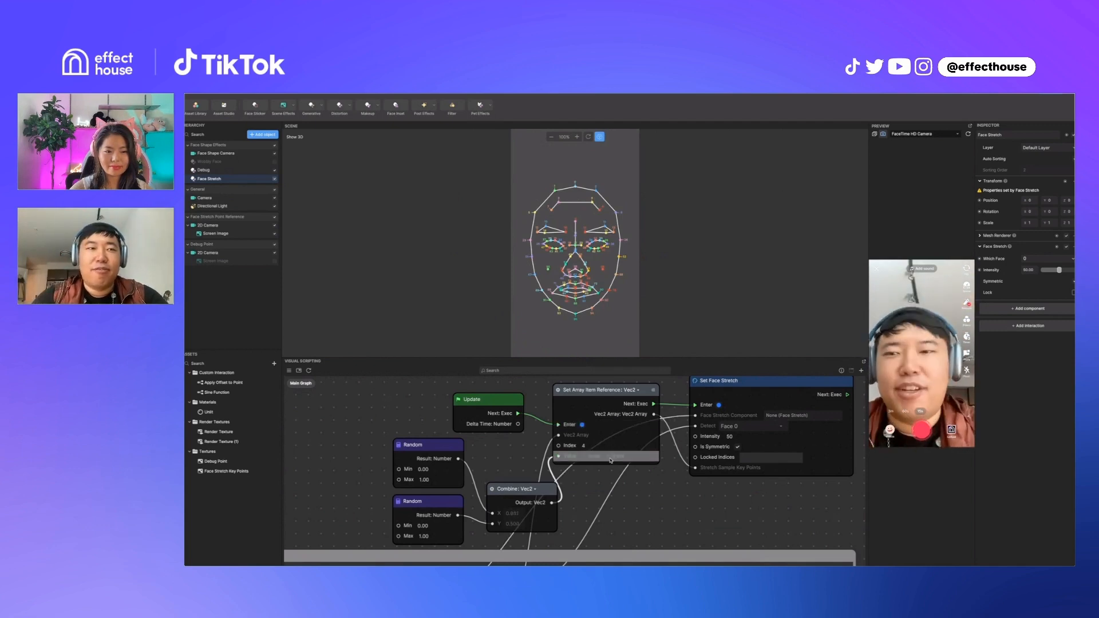
scroll(654, 410, "down", 2)
scroll(654, 410, "down", 1)
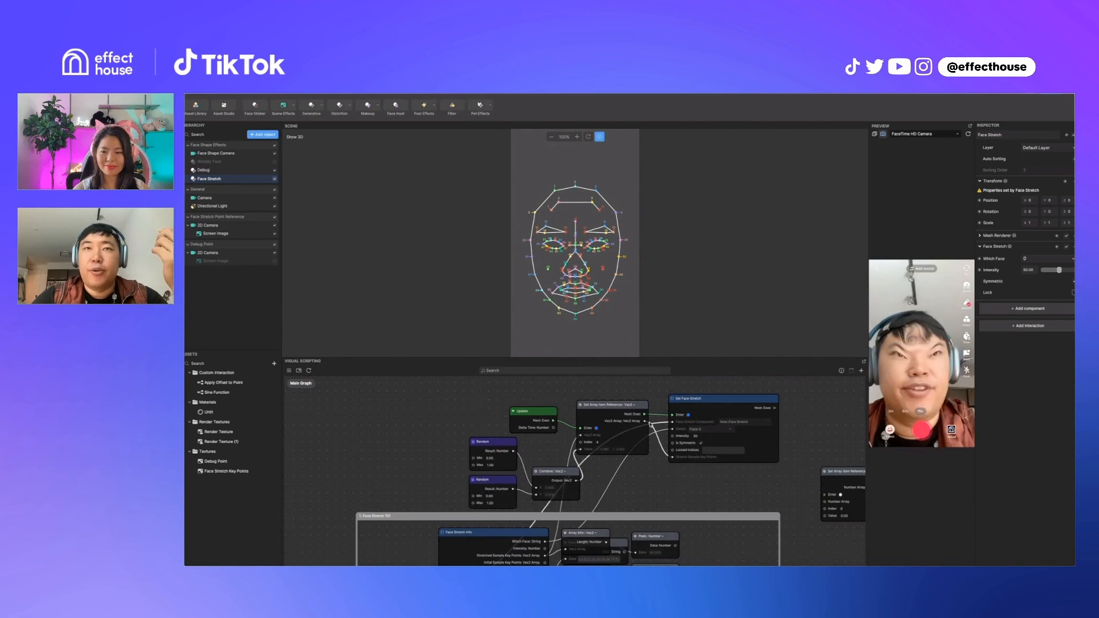
scroll(556, 473, "up", 1)
left_click_drag(553, 484, 499, 494)
key("Delete")
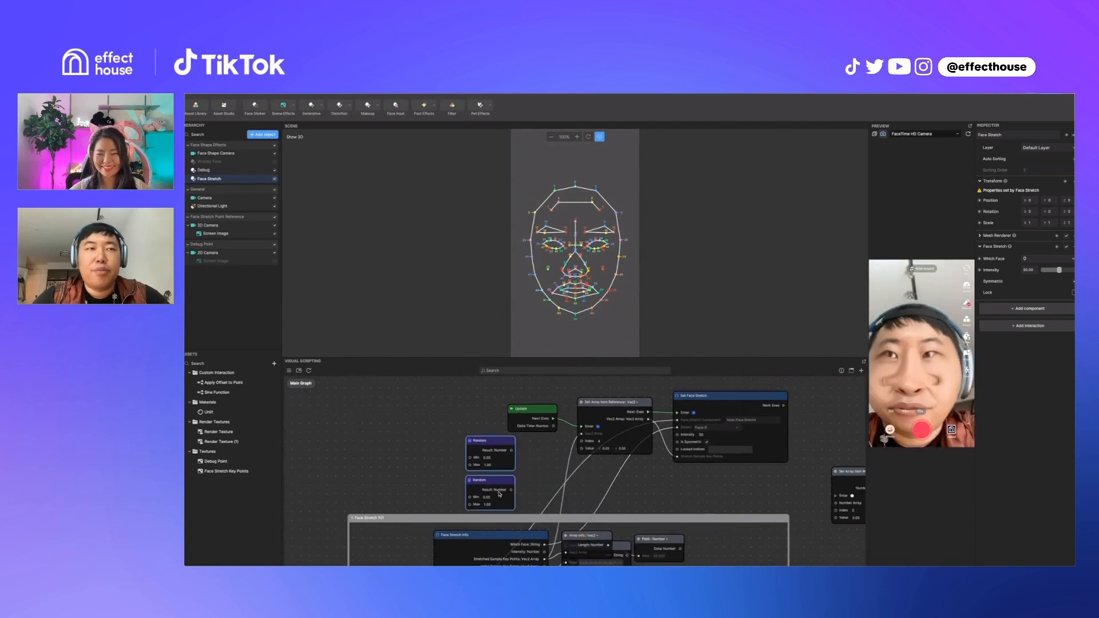
Step: Connect Stretched Sample Key Points to a new Get Item from Array node and place it below the Set Array Item Reference node
scroll(537, 516, "down", 2)
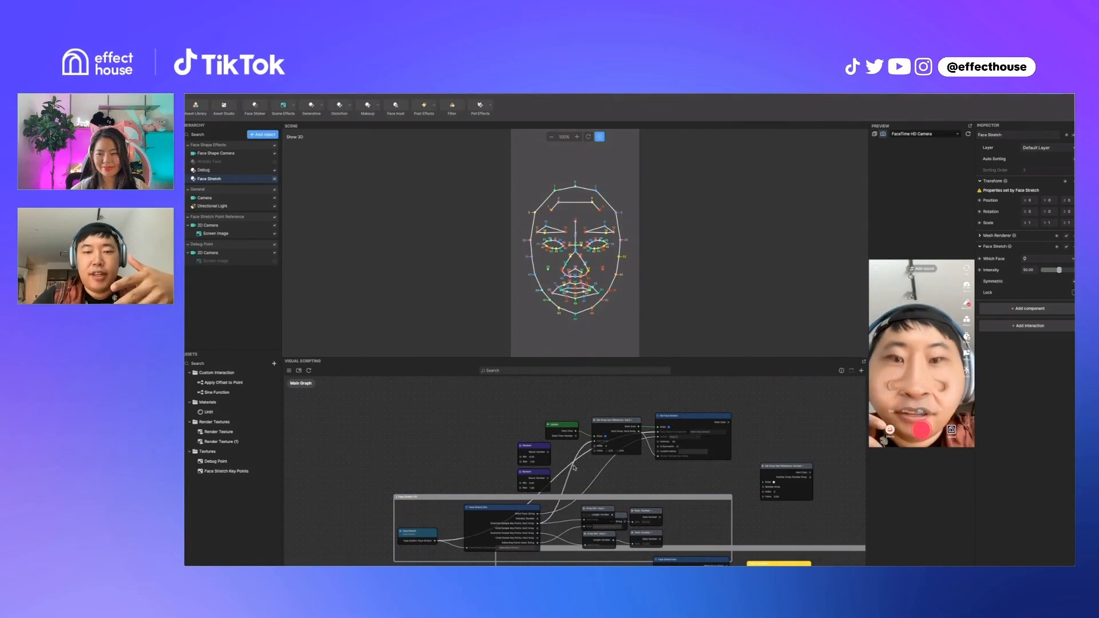
scroll(573, 471, "up", 1)
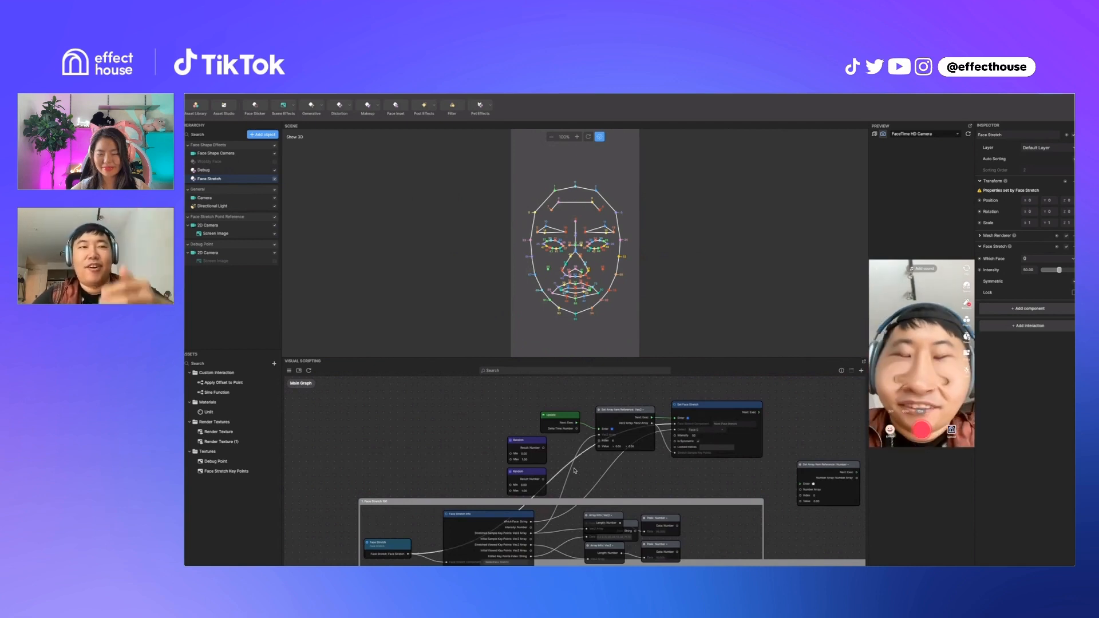
scroll(541, 500, "up", 2)
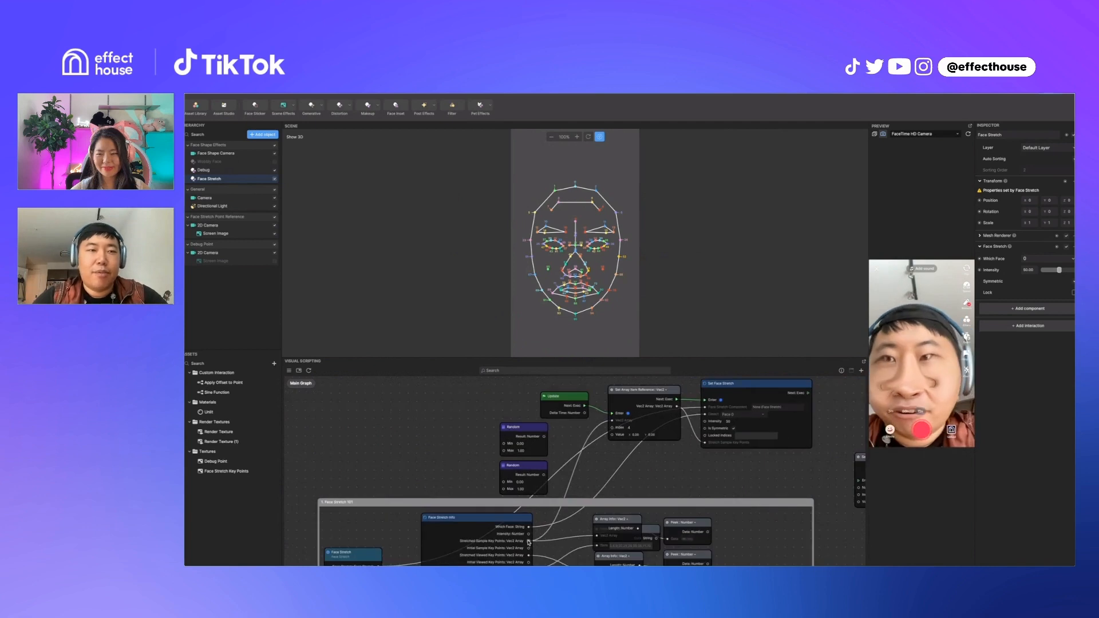
left_click_drag(528, 542, 585, 473)
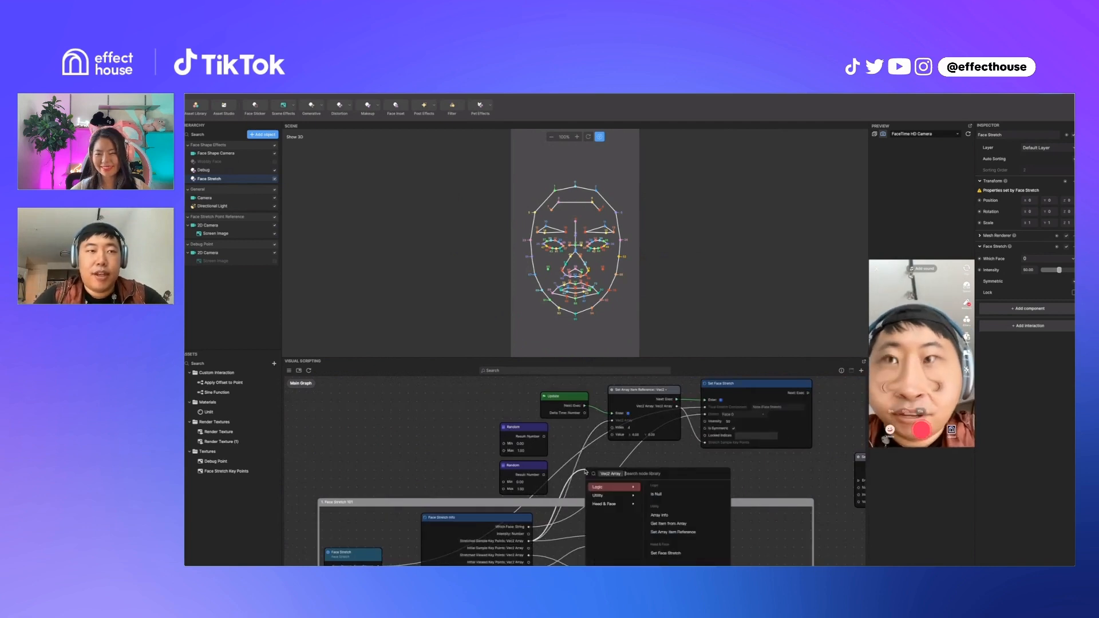
left_click(615, 495)
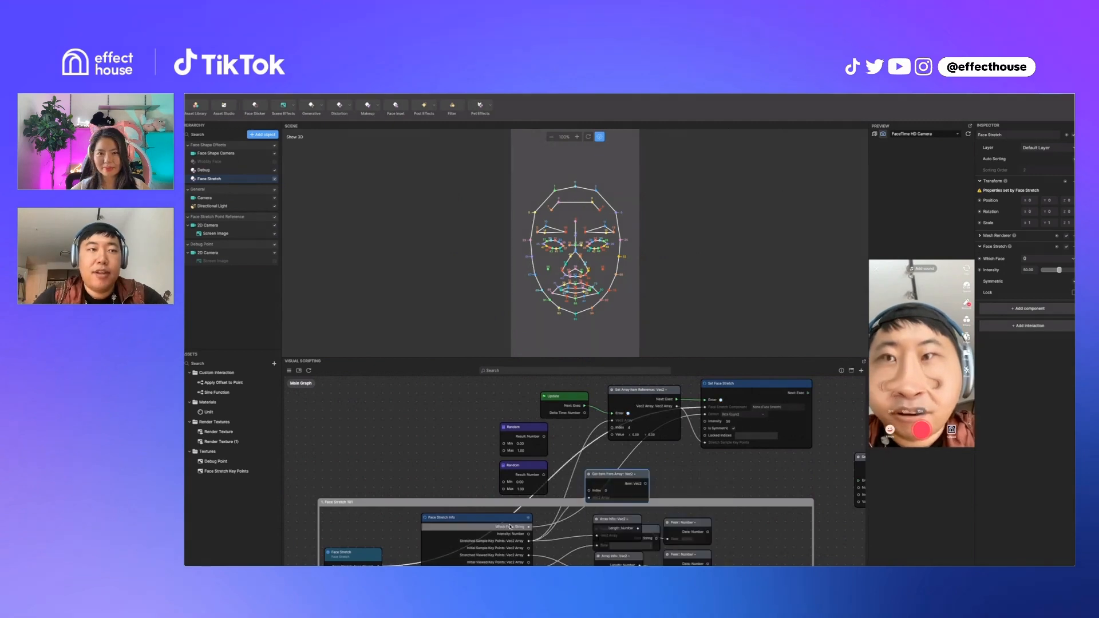
left_click_drag(611, 476, 631, 467)
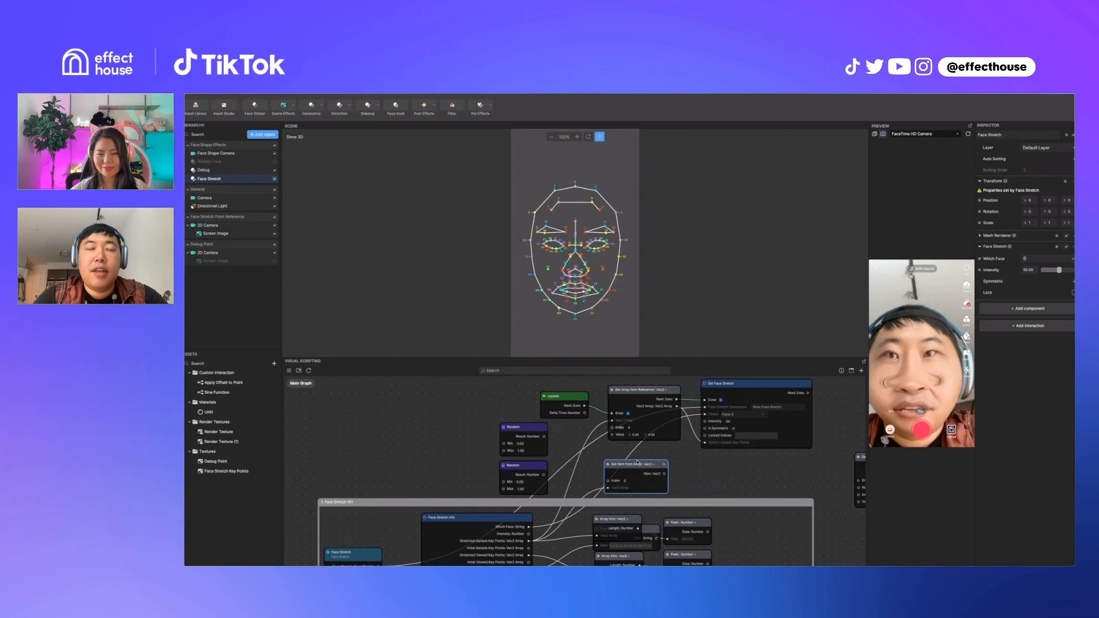
Step: Set the Get Item from Array node's Index to 4 and attach a Peek node to its Item output
scroll(630, 481, "up", 1)
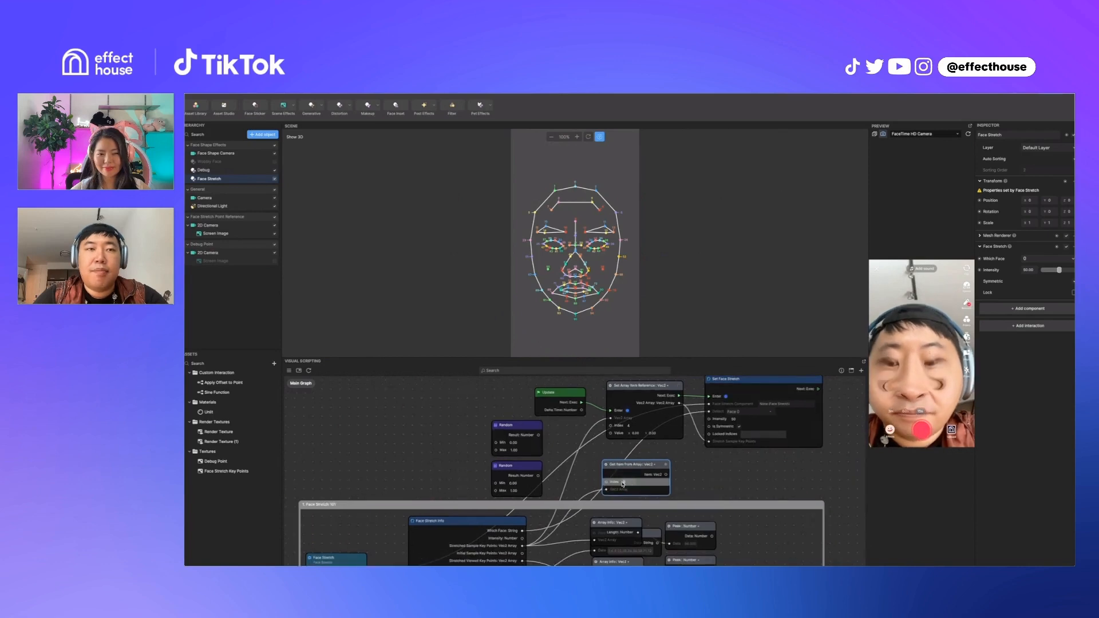
scroll(659, 481, "up", 1)
left_click_drag(668, 481, 693, 484)
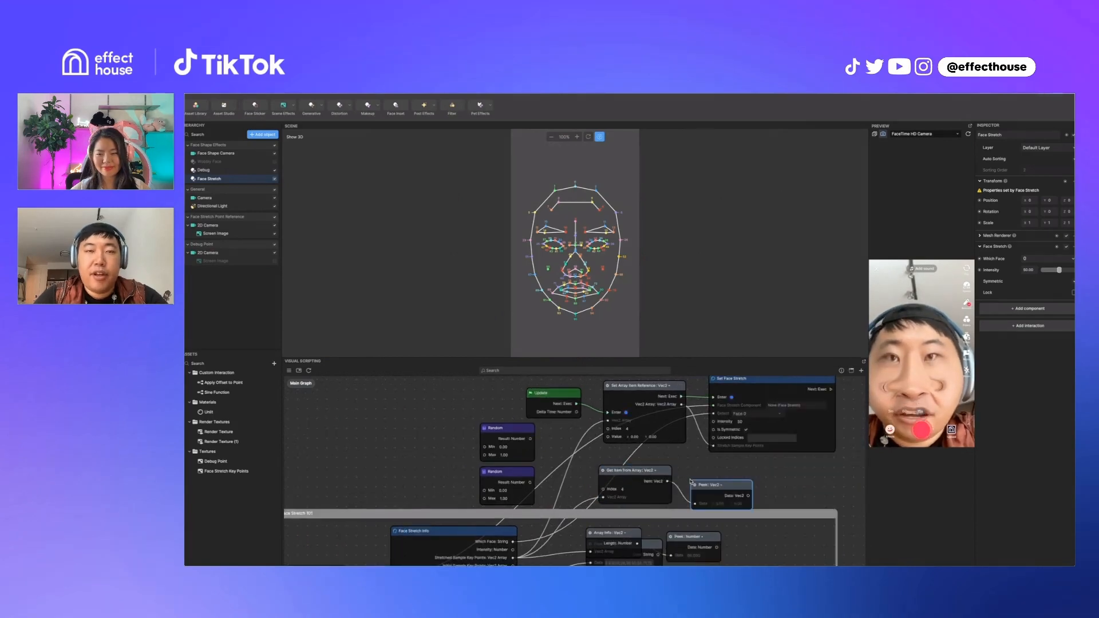
Step: Add a Combine Vec2 node fed by both Random results and connect its output to the Set Array Item Reference node's Value
double_click(550, 448)
type("combine")
key("Return")
left_click_drag(530, 439, 607, 437)
left_click(600, 457)
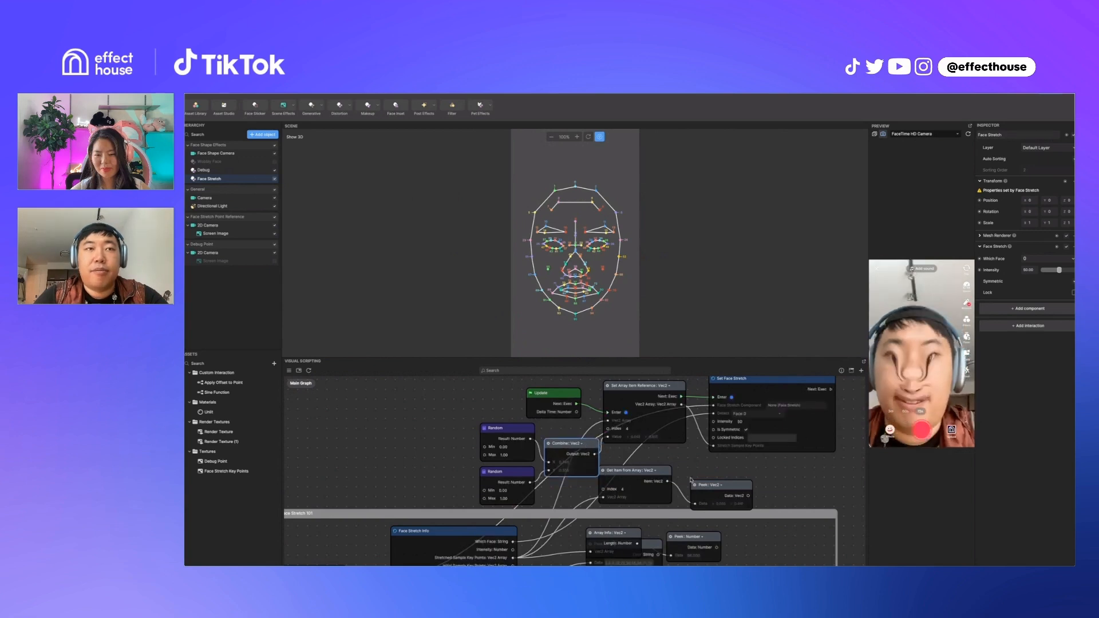
Step: Move the Random and Combine nodes away from the Set Array Item Reference and Get Item from Array nodes to make room
scroll(736, 505, "up", 1)
scroll(736, 506, "up", 2)
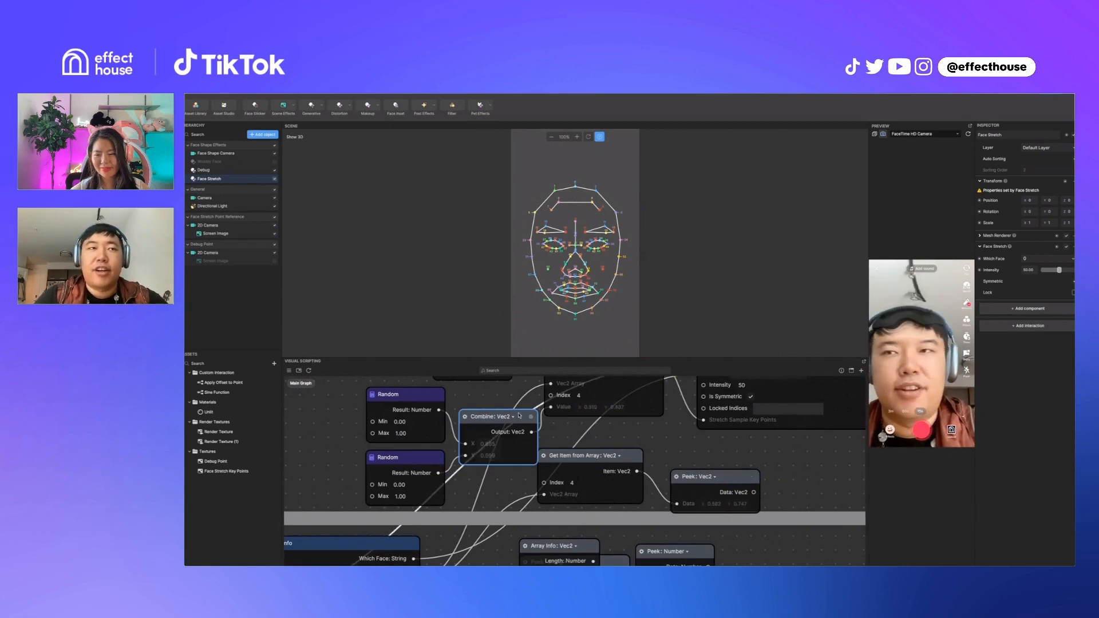
scroll(498, 449, "down", 1)
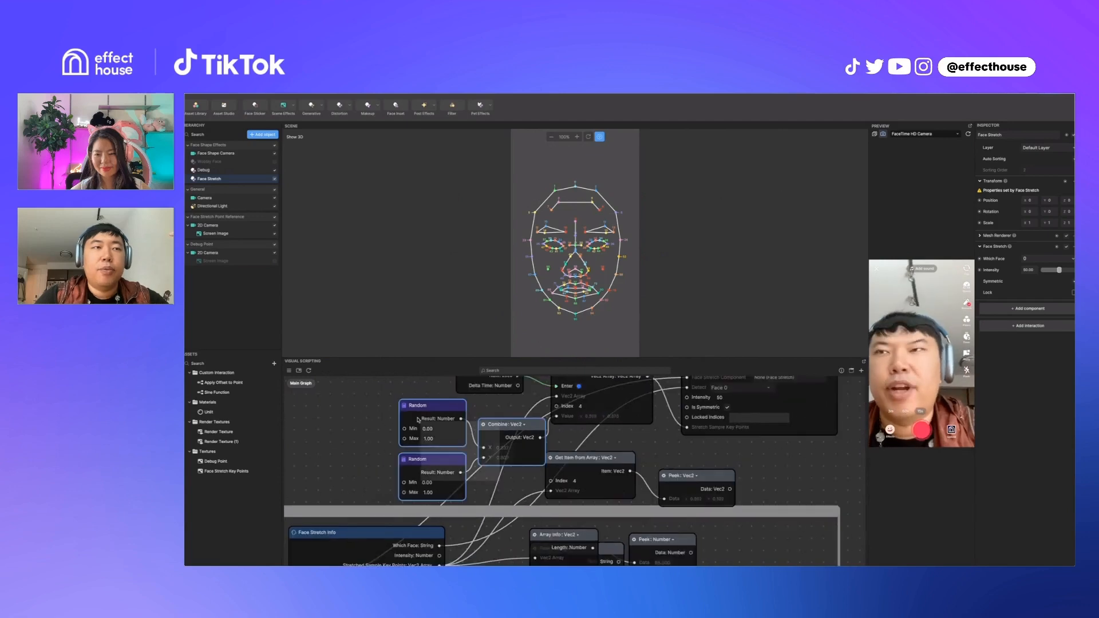
left_click_drag(497, 424, 453, 424)
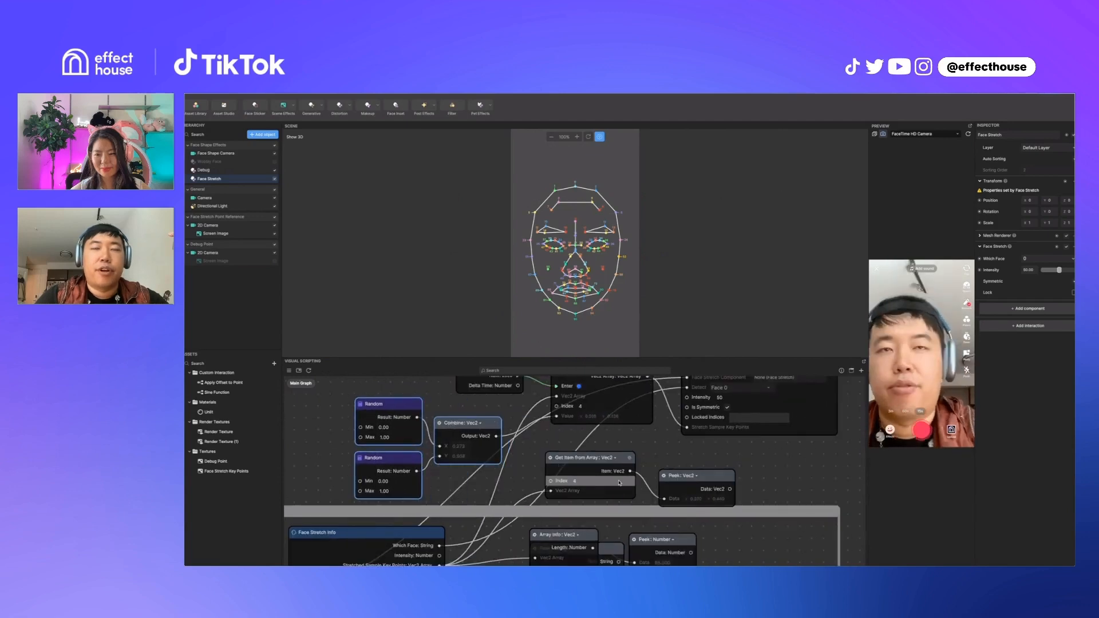
scroll(620, 481, "down", 1)
left_click_drag(738, 457, 541, 401)
left_click_drag(539, 399, 596, 373)
left_click_drag(509, 441, 452, 484)
left_click_drag(467, 429, 444, 393)
left_click(518, 408)
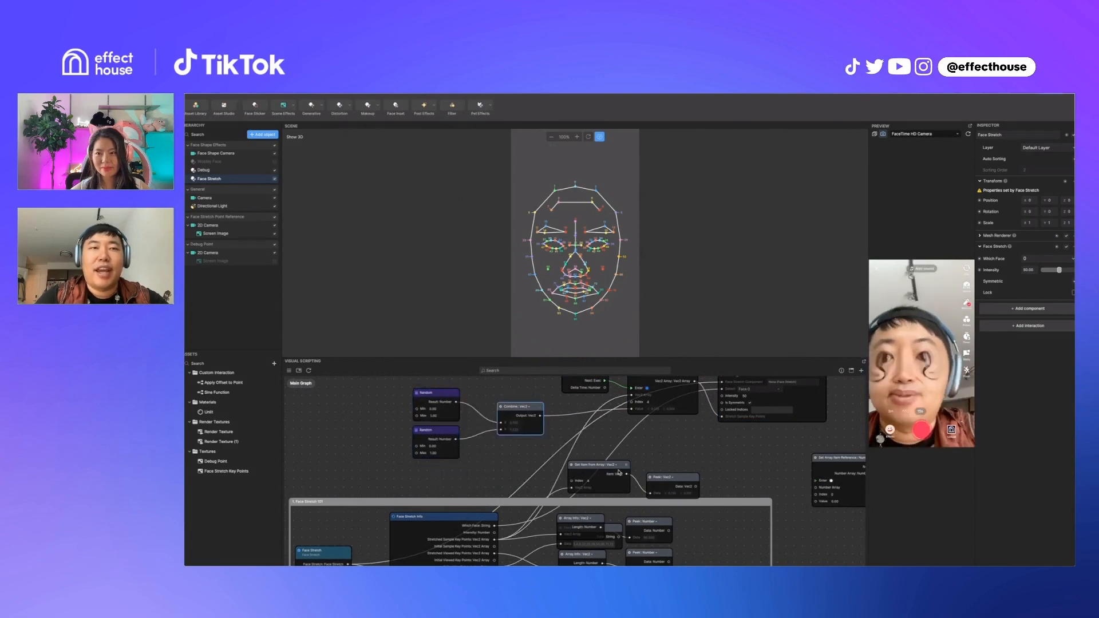
Step: Create a Vec2 Add node from the Item output of the Get Item from Array node
left_click_drag(628, 474, 663, 434)
type("add")
key("Return")
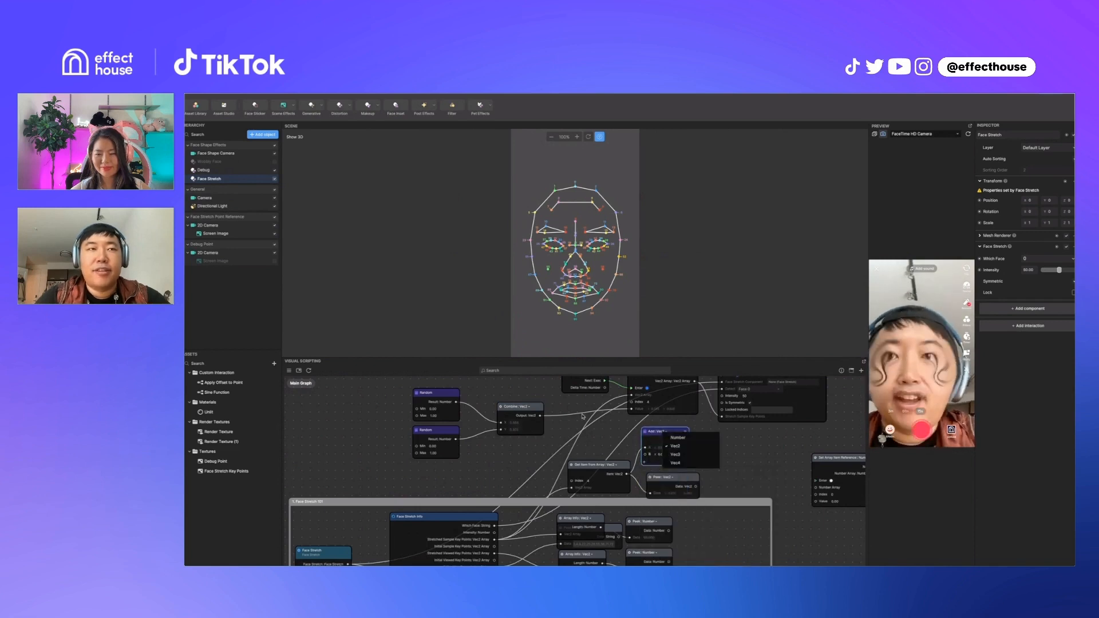
Step: Multiply the Combine output by 0.50 on both axes with a new Multiply node and route it through Add into the array item's Value
left_click_drag(541, 415, 554, 434)
type("m")
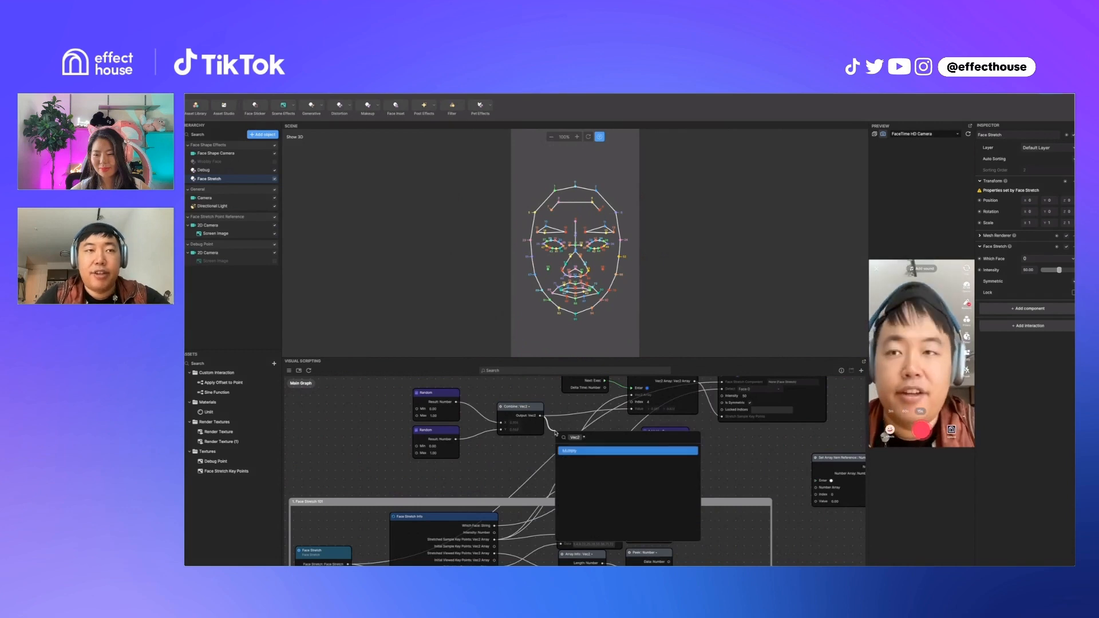
key("Return")
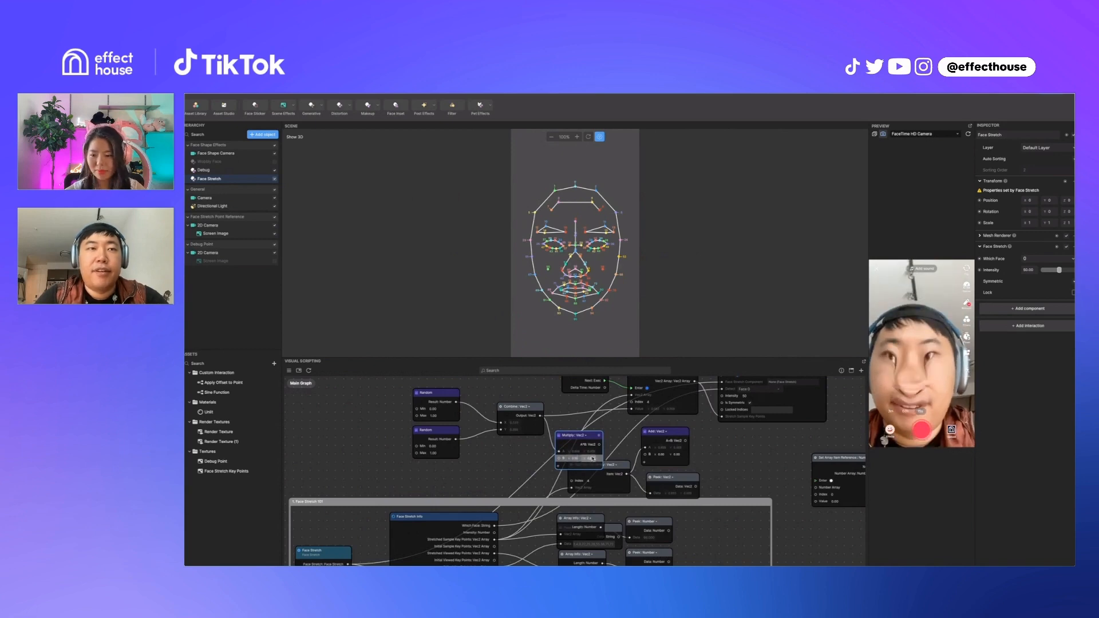
left_click_drag(599, 444, 631, 411)
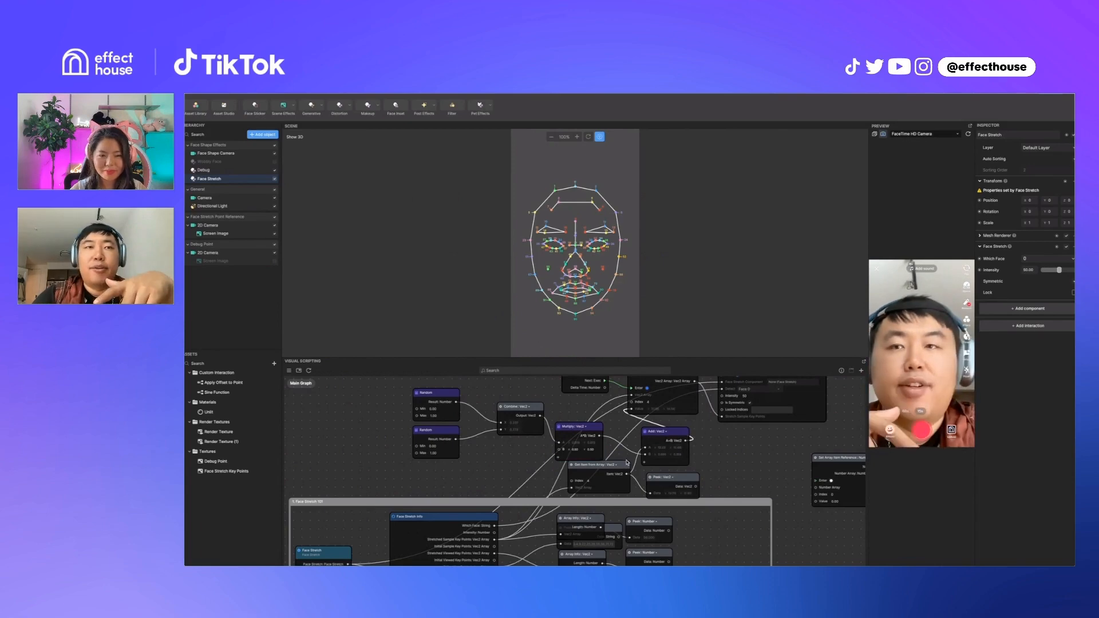
Step: Rearrange the Get Item from Array, Random, Combine and Multiply nodes to clear the wiring, and restart the preview
left_click_drag(628, 462, 596, 466)
scroll(617, 501, "up", 2)
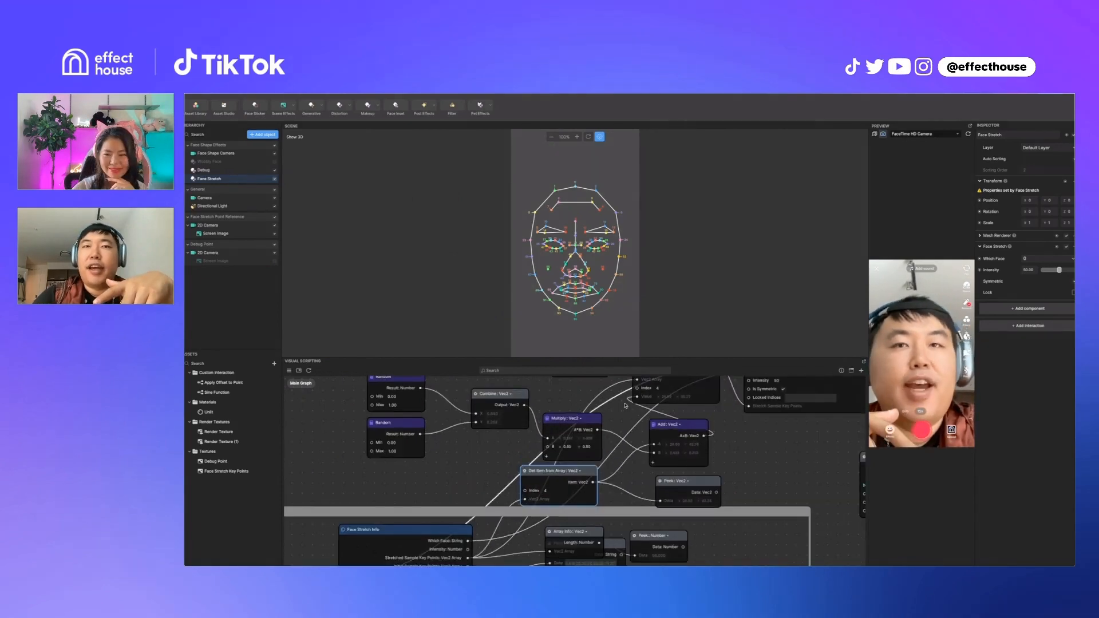
left_click(969, 134)
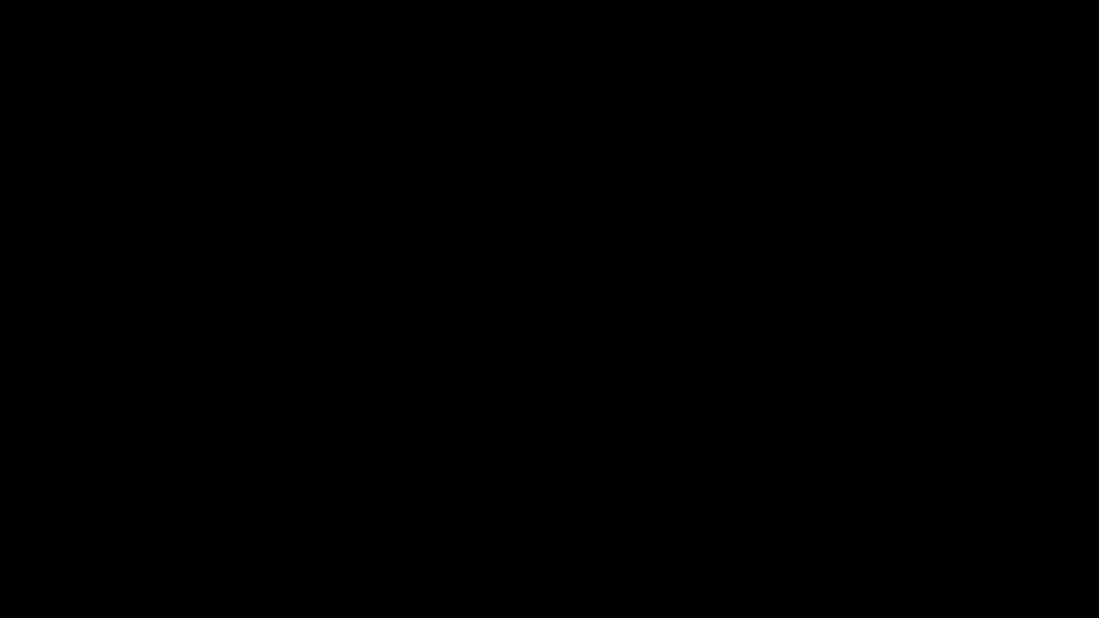
left_click_drag(498, 394, 432, 377)
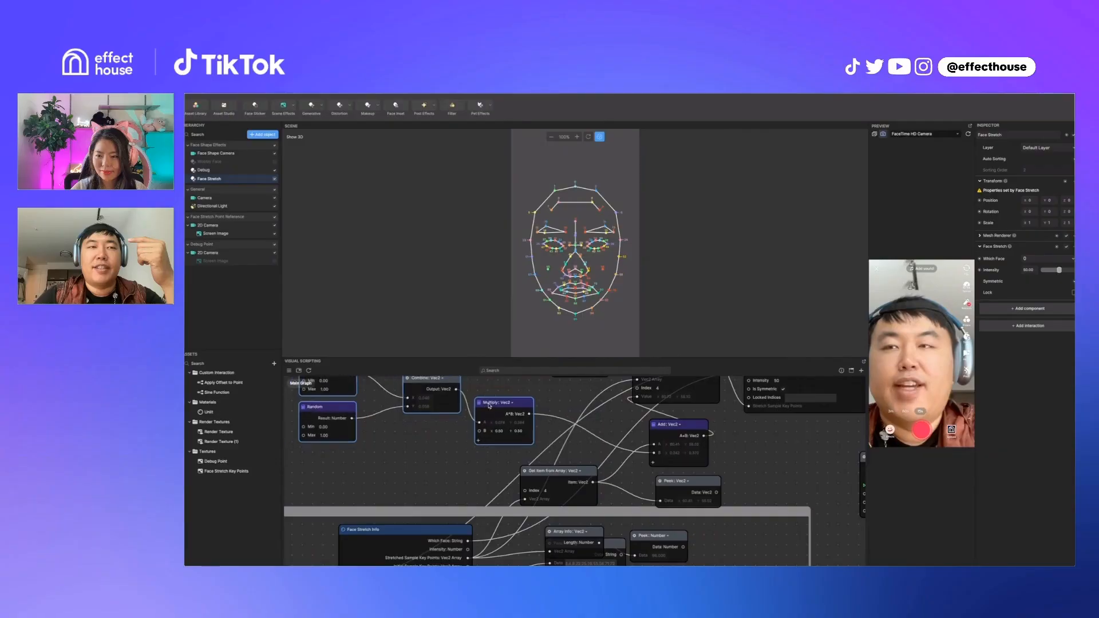
left_click_drag(522, 403, 567, 407)
Step: Examine how the Multiply, Get Item from Array and Add nodes are wired to the Set Array Item Reference node
scroll(576, 423, "up", 1)
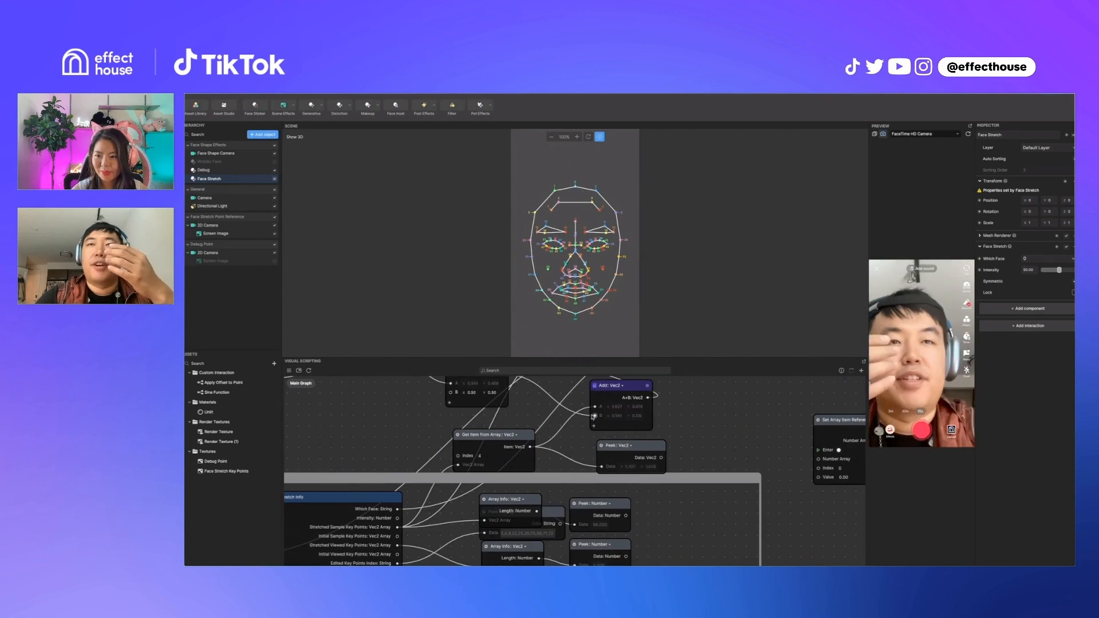
scroll(593, 418, "down", 5)
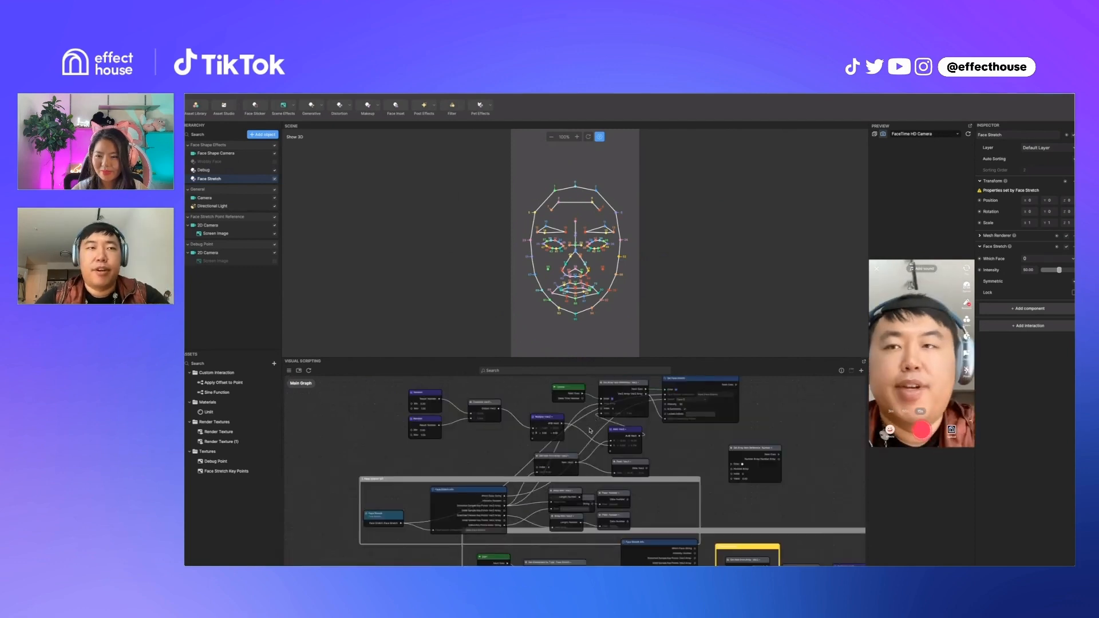
scroll(590, 430, "up", 5)
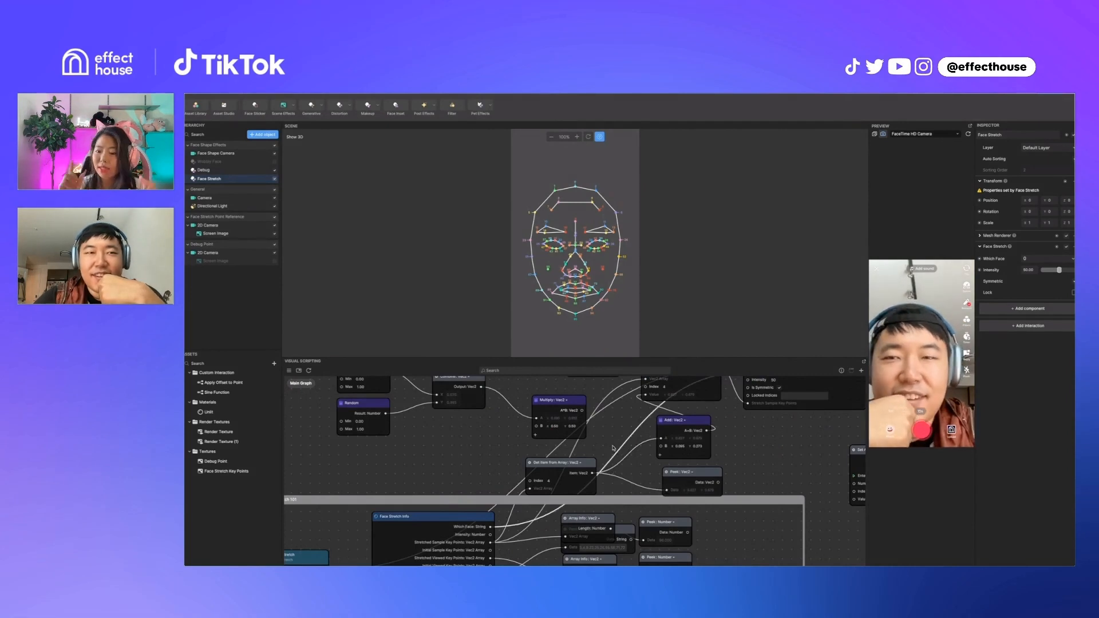
scroll(613, 469, "up", 2)
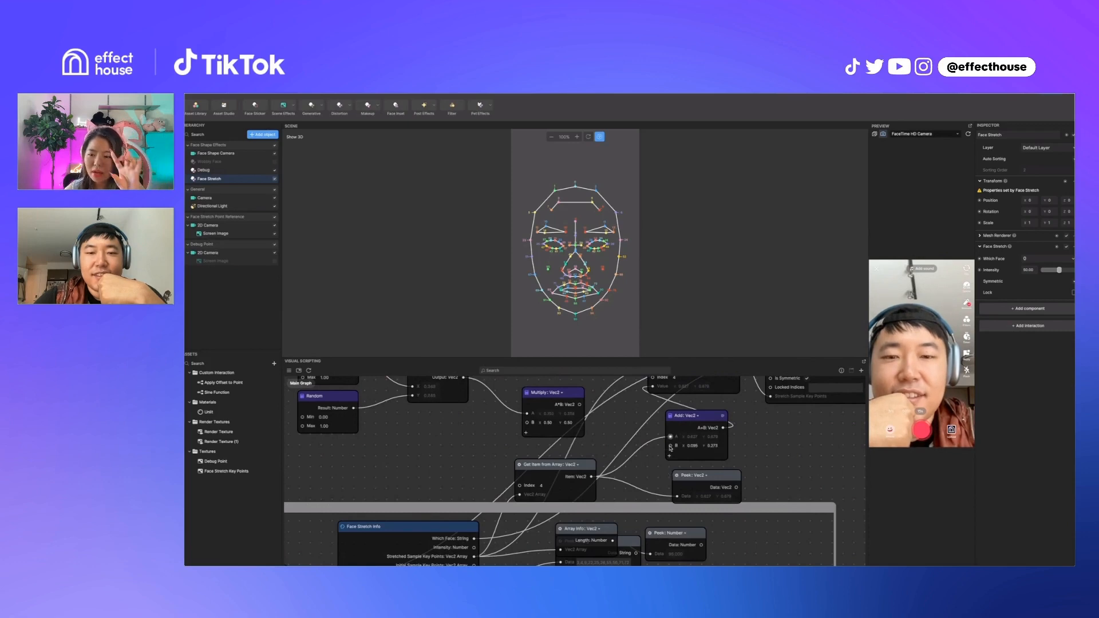
scroll(669, 461, "down", 1)
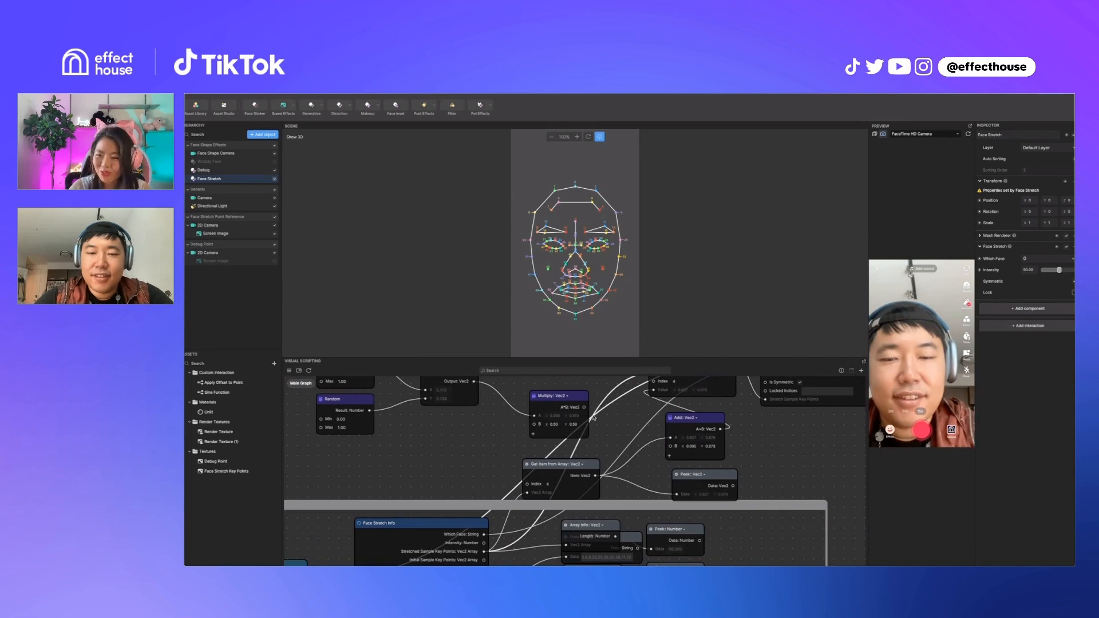
scroll(581, 481, "down", 2)
scroll(577, 493, "down", 1)
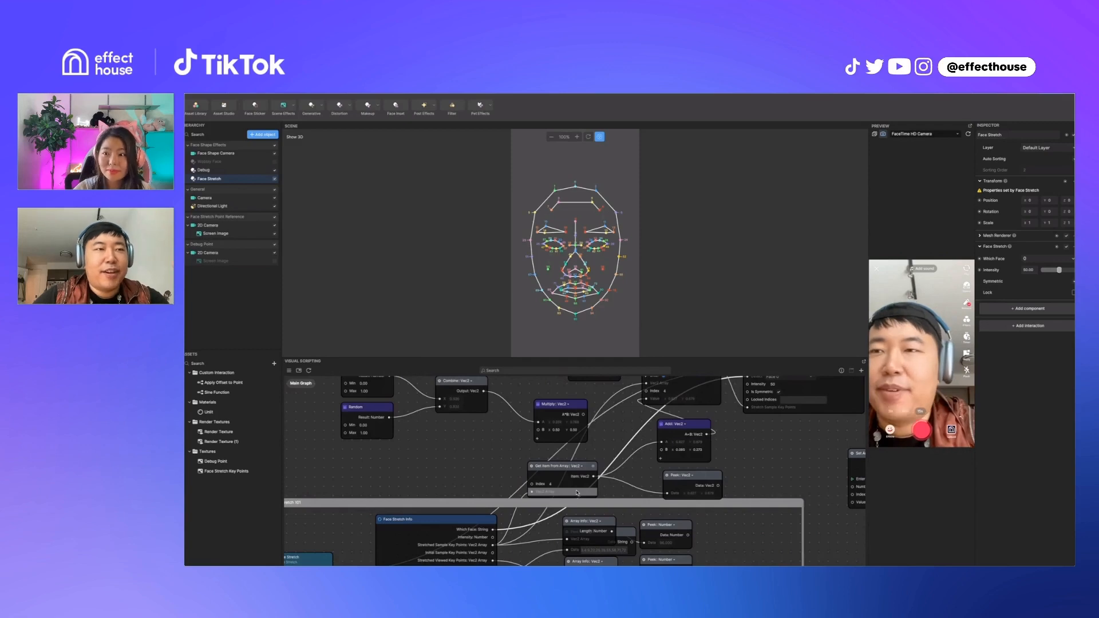
scroll(578, 493, "down", 1)
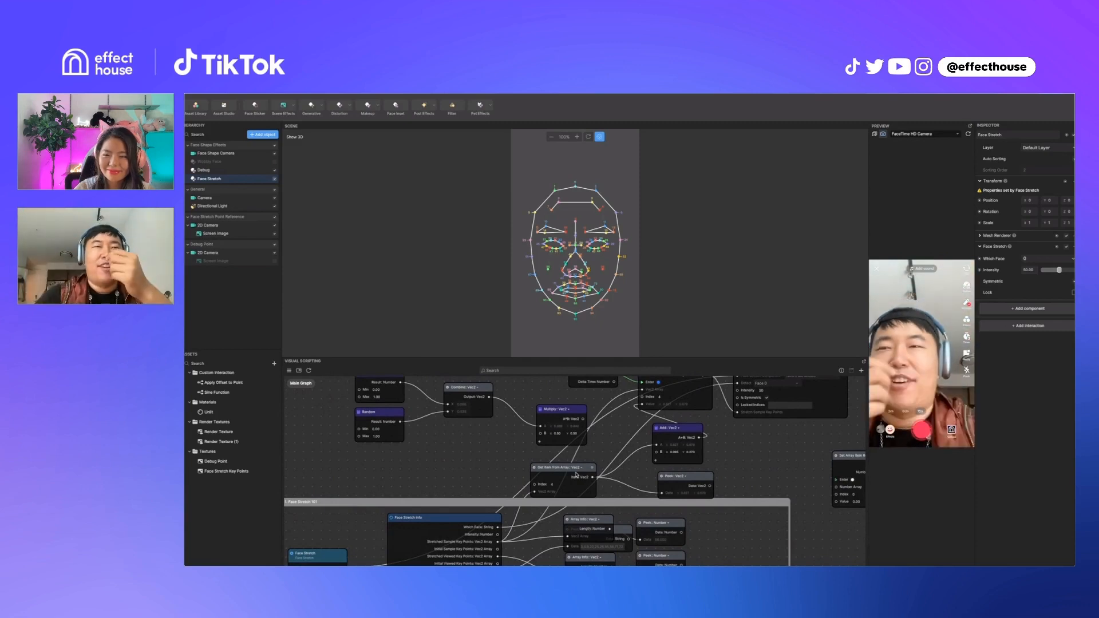
scroll(551, 475, "down", 1)
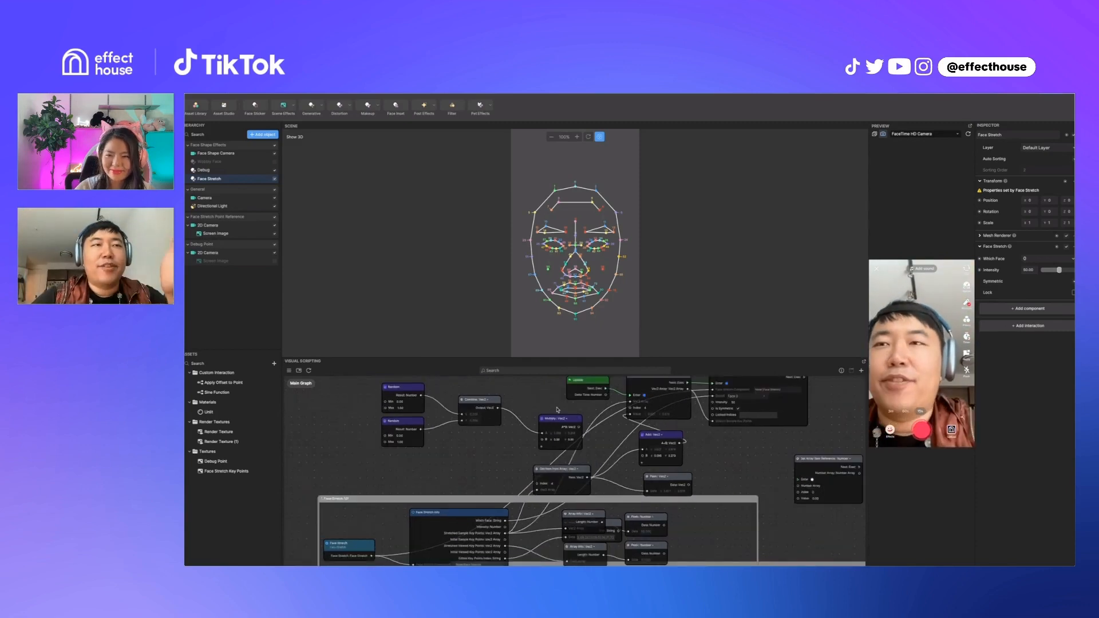
Step: Move the Random, Combine and Multiply nodes aside together and add a Sin node below them
left_click_drag(559, 402, 413, 453)
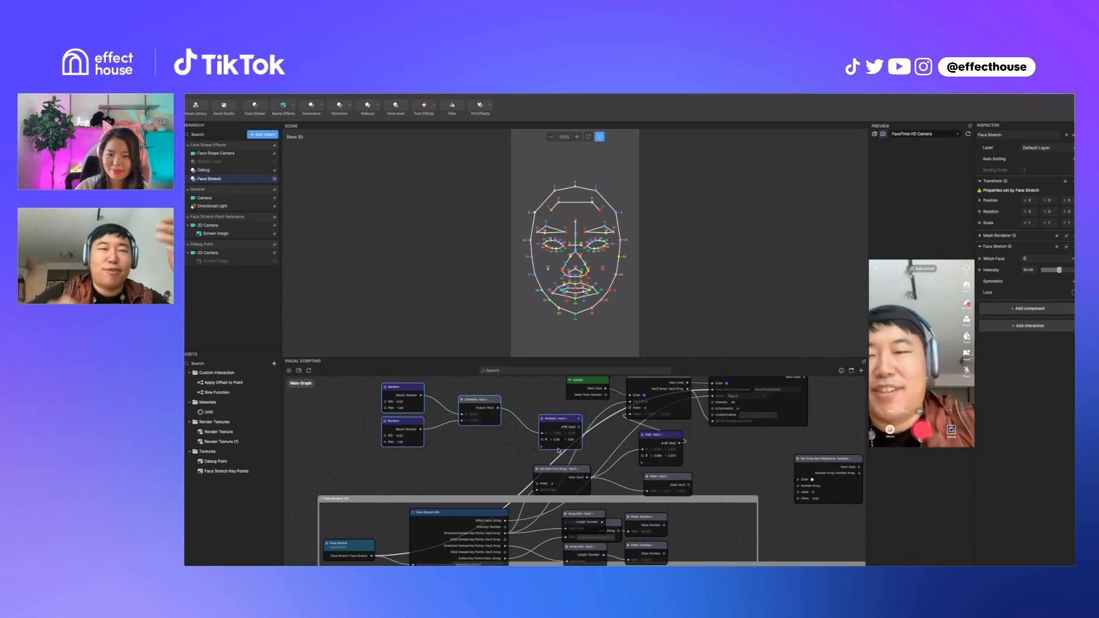
left_click_drag(566, 437, 504, 419)
right_click(452, 449)
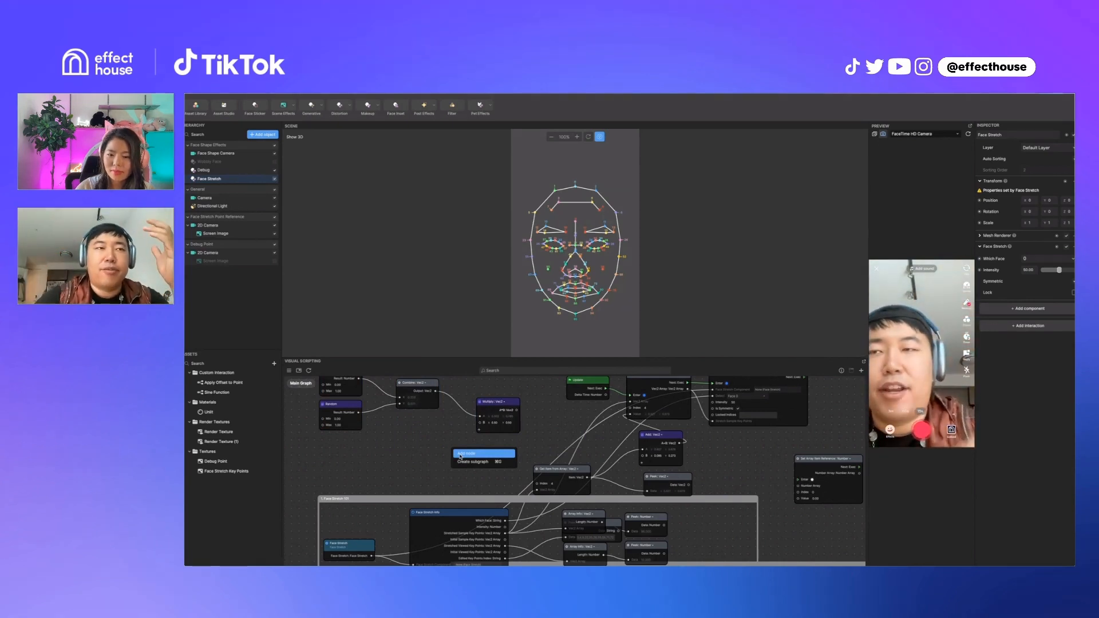
left_click(461, 455)
type("sine")
key("Return")
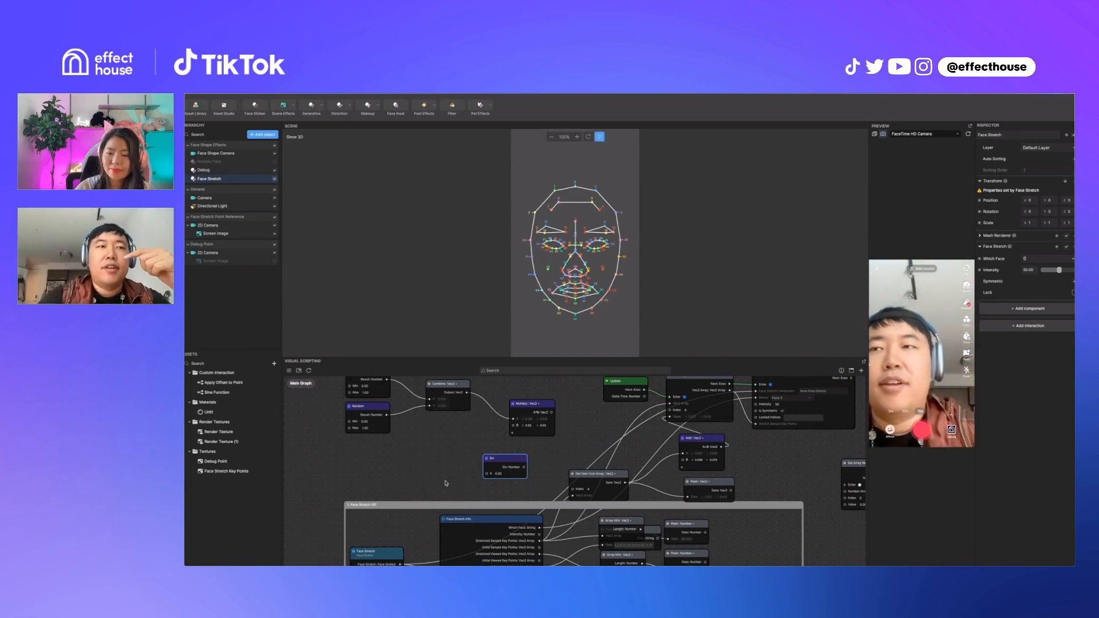
Step: Add a Get Time node beside the Sin node and attach a Peek node to its Time in Seconds output
scroll(446, 484, "up", 5)
right_click(387, 469)
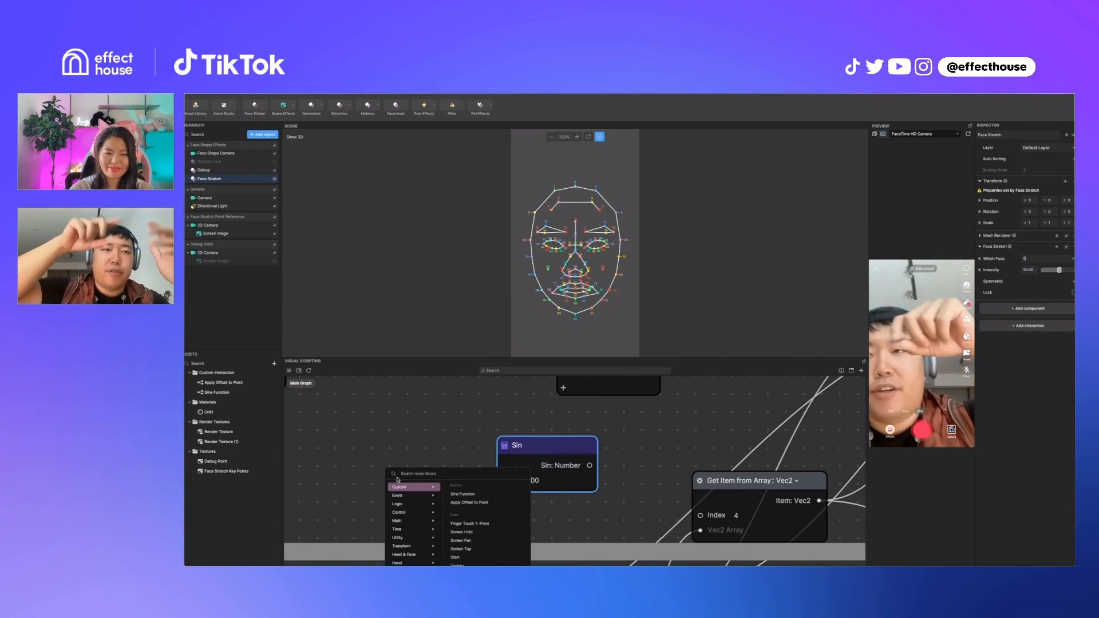
left_click(394, 457)
right_click(362, 461)
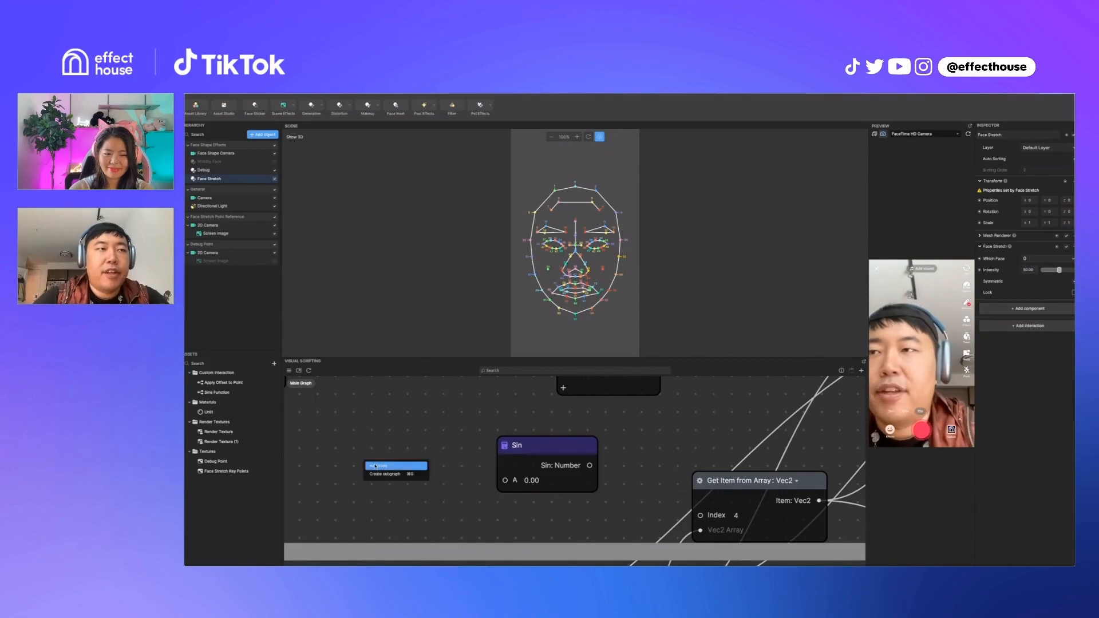
type("get")
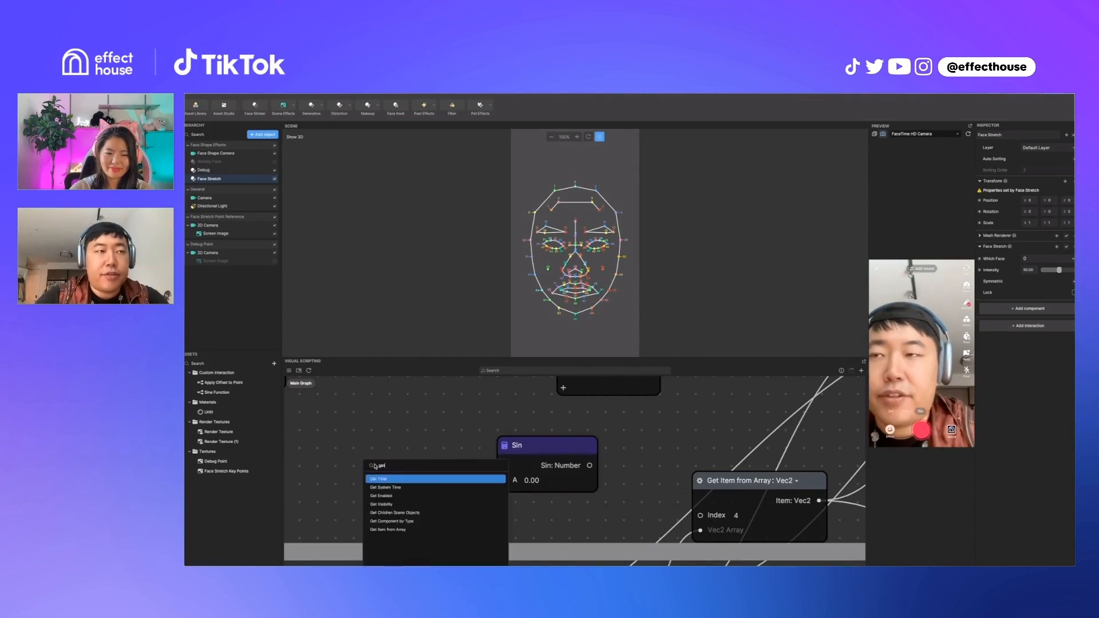
left_click(394, 478)
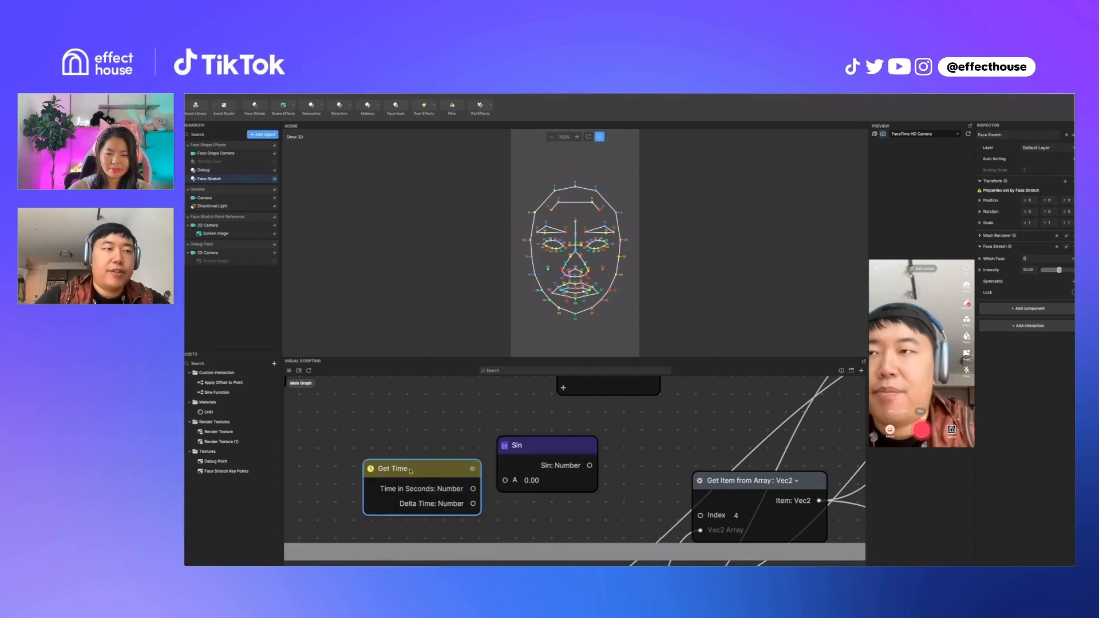
left_click_drag(473, 489, 470, 391)
left_click_drag(458, 465, 411, 461)
left_click_drag(569, 448, 552, 468)
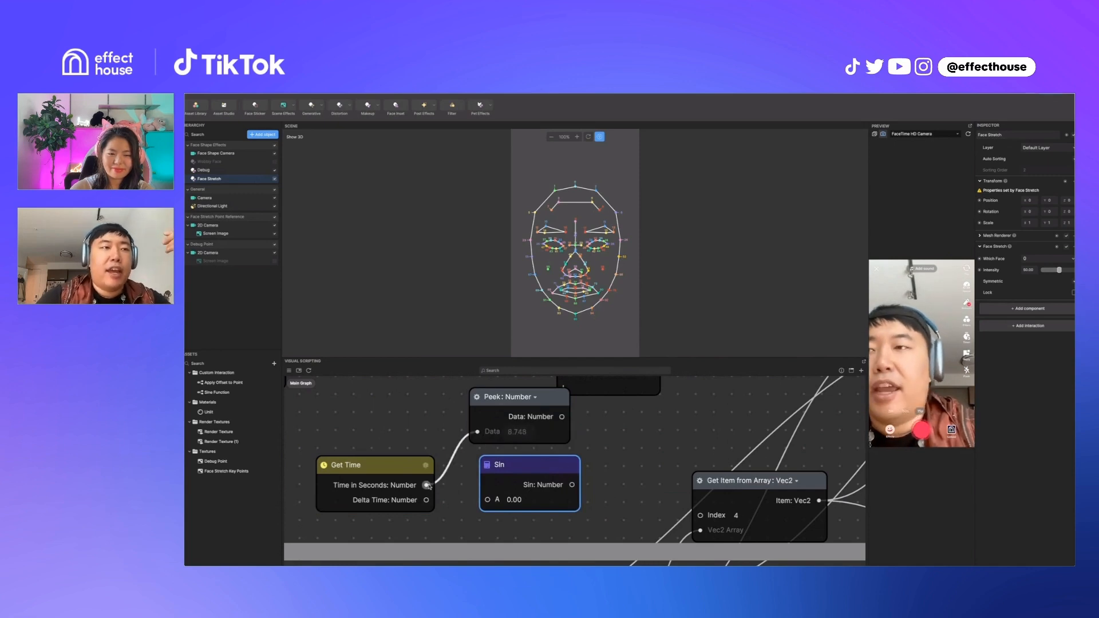
Step: Connect Time in Seconds to the Sin node's A input and attach a Peek node to the Sin output
left_click_drag(427, 485, 504, 500)
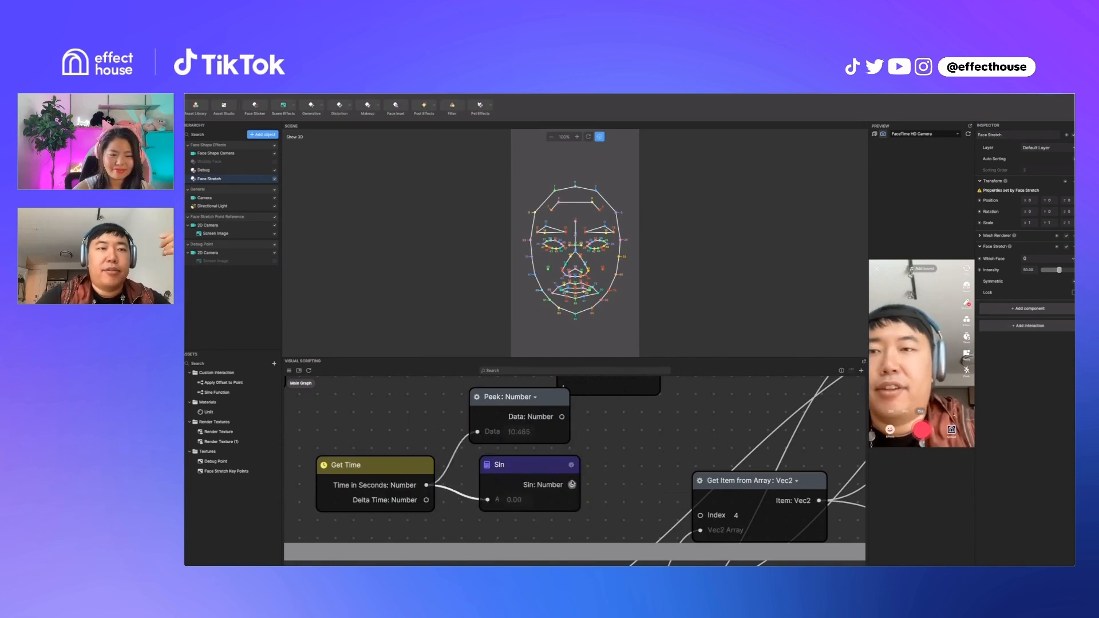
left_click_drag(572, 485, 604, 456)
type("peek")
key("Return")
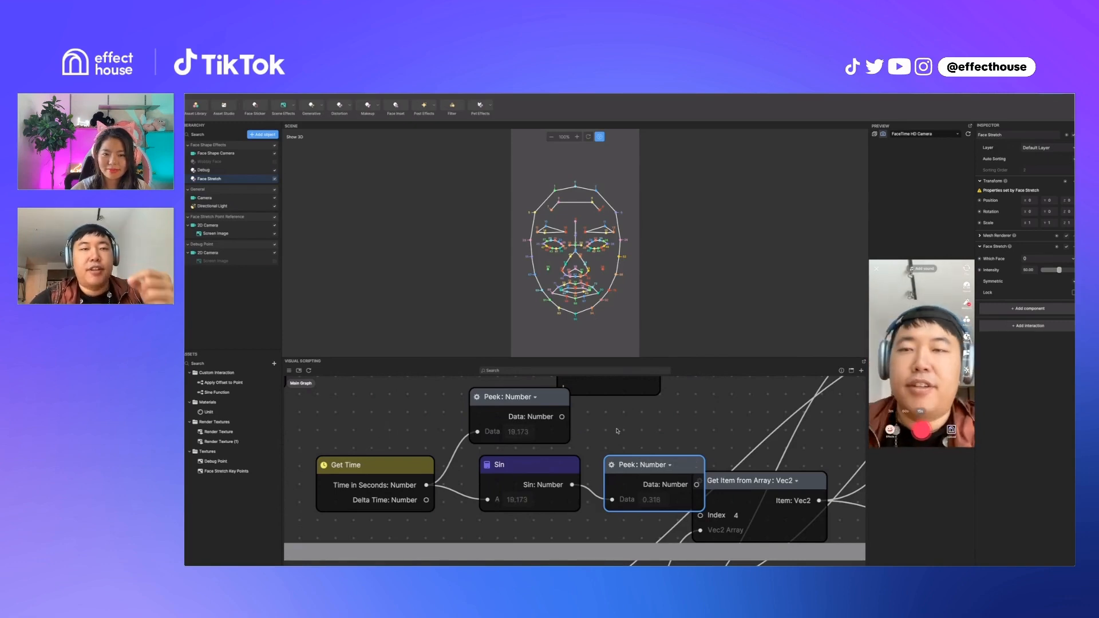
Step: Separate the Get Item from Array node from the Get Time, Sin and Peek nodes, moving that group together
scroll(644, 461, "down", 3)
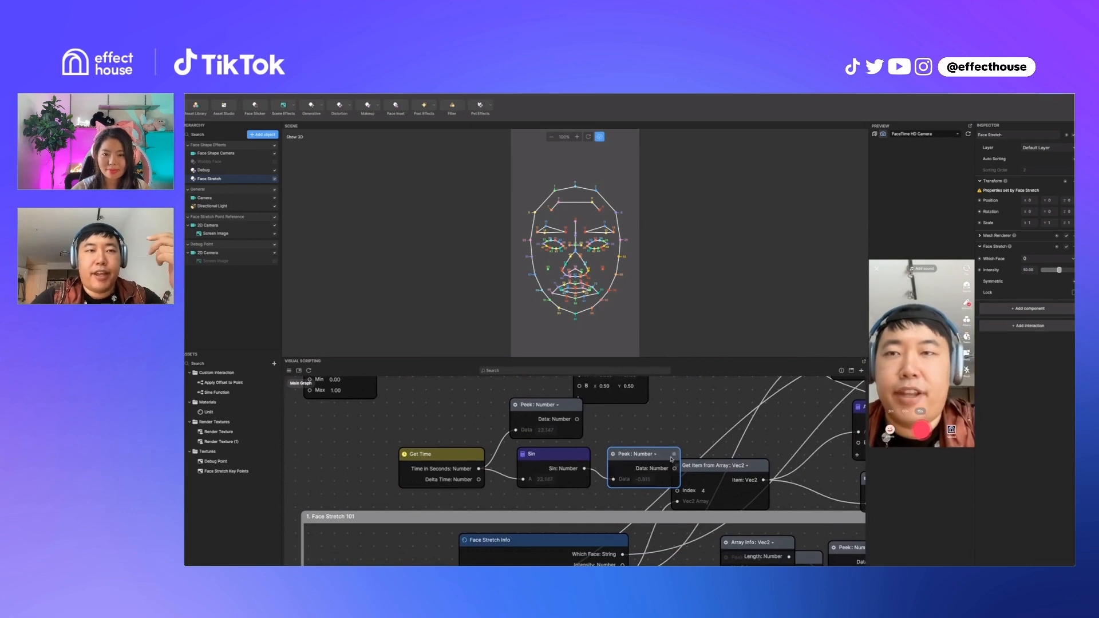
left_click_drag(713, 465, 749, 467)
left_click_drag(636, 493, 460, 421)
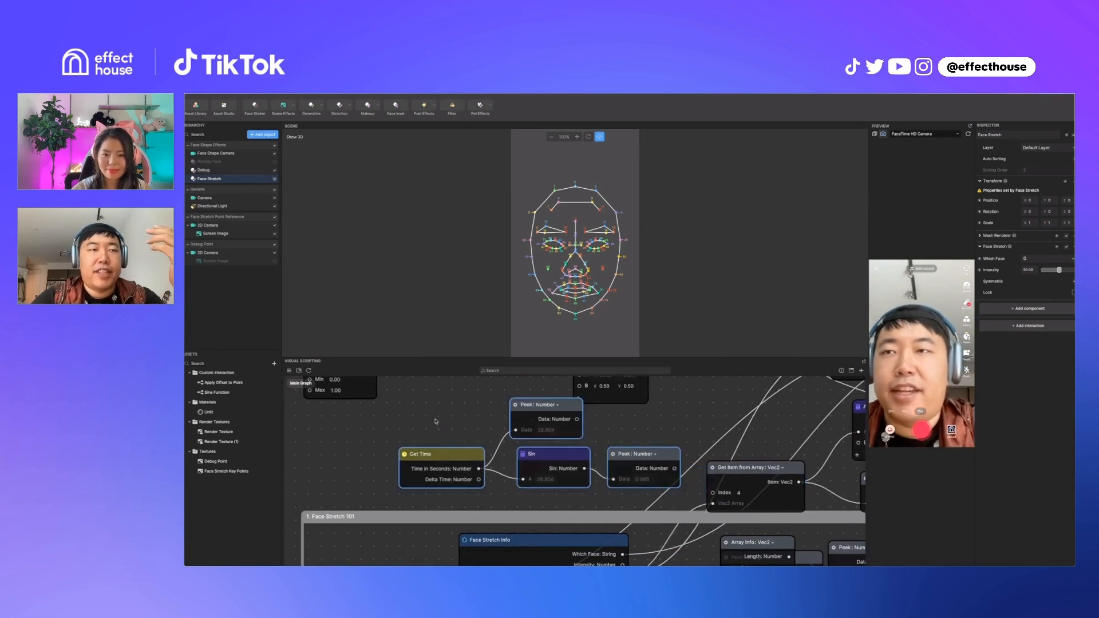
left_click_drag(536, 451, 516, 482)
left_click(500, 481)
left_click(530, 441)
key("super+c")
key("super+v")
right_click(494, 478)
key("Escape")
key("Delete")
Step: Add a Combine Vec2 node below the Sin node and connect the Sin output to both its X and Y inputs
double_click(565, 485)
type("combi")
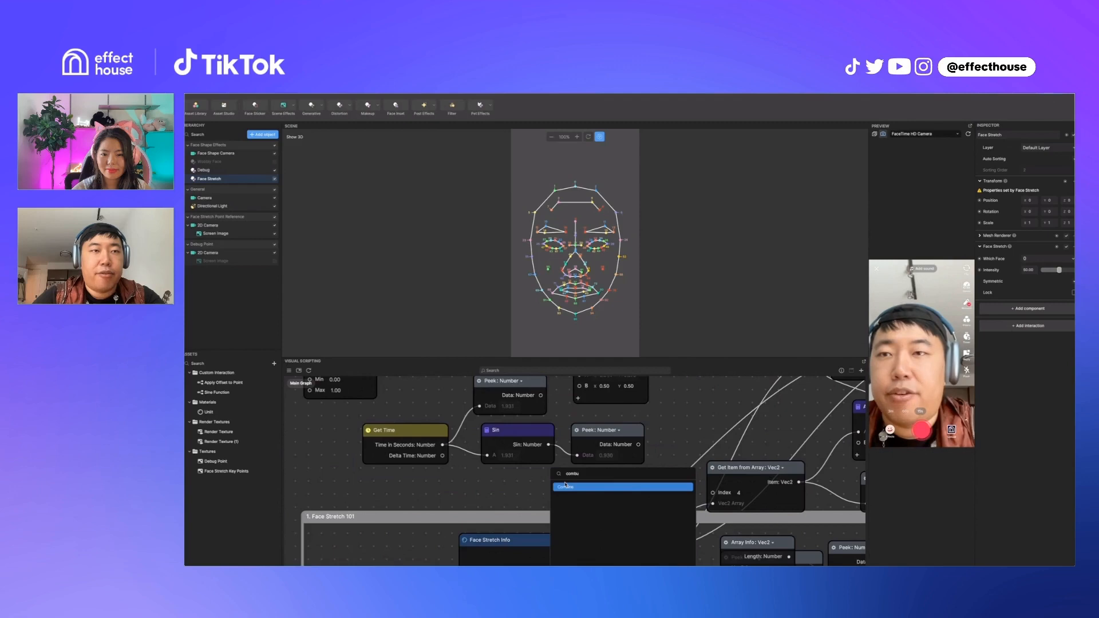
key("Return")
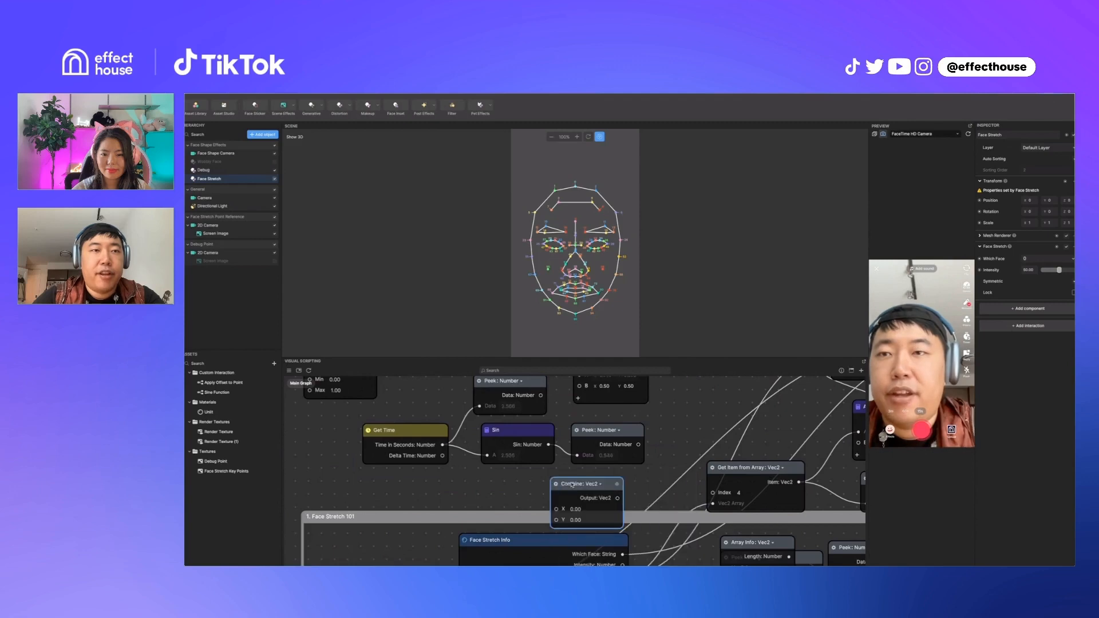
left_click_drag(565, 484, 594, 478)
left_click_drag(548, 445, 585, 504)
left_click_drag(548, 445, 586, 515)
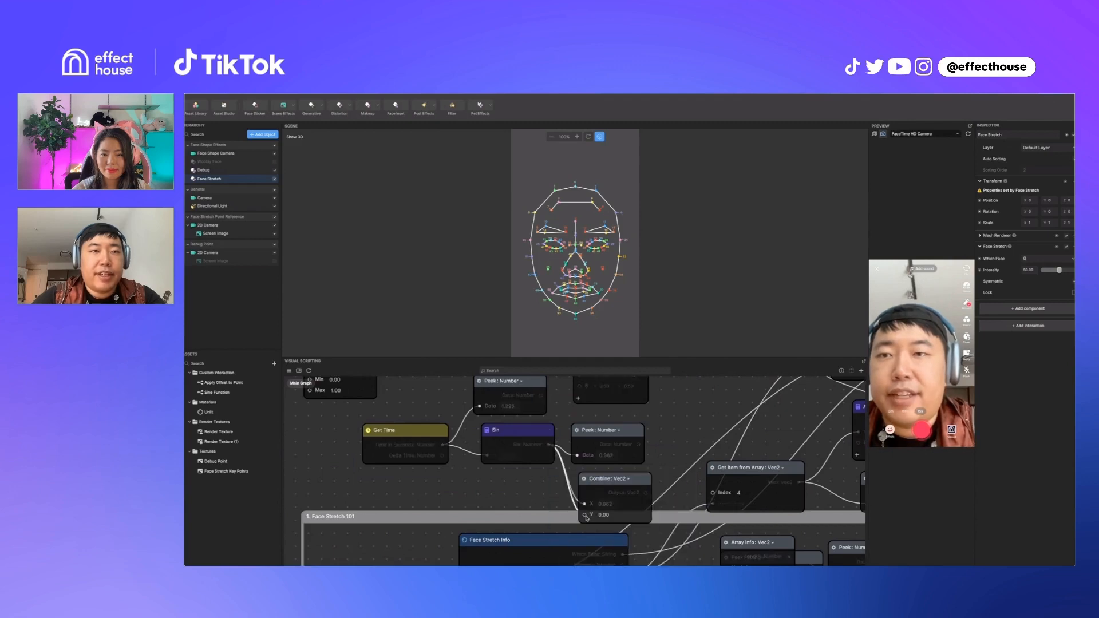
Step: Connect the Combine Vec2 output to the B input of the Add Vec2 node
scroll(544, 487, "down", 4)
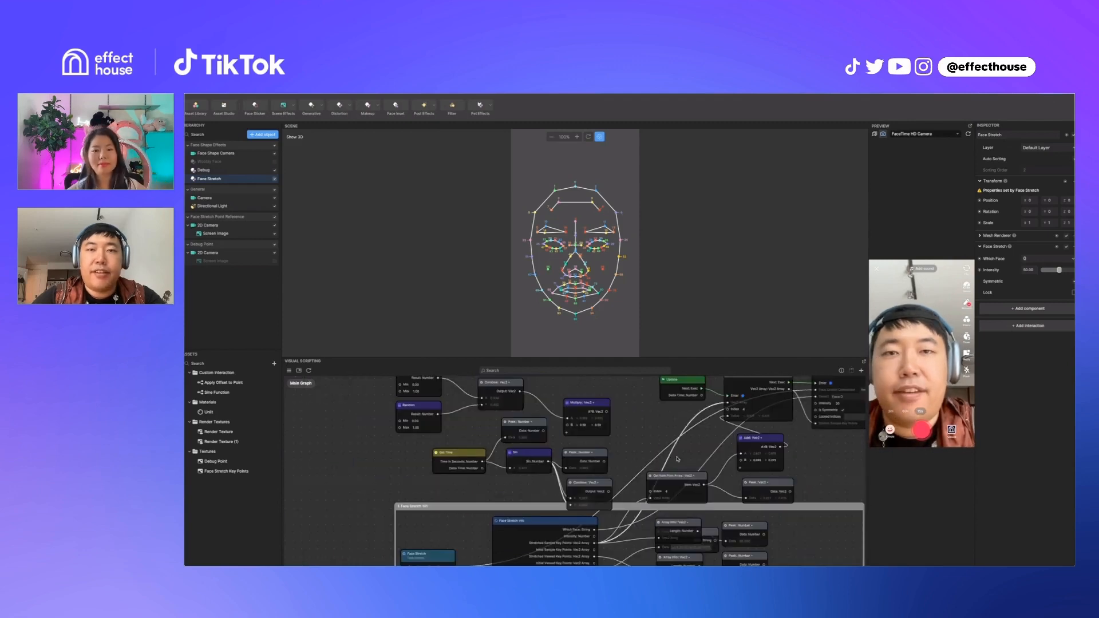
left_click_drag(610, 493, 627, 487)
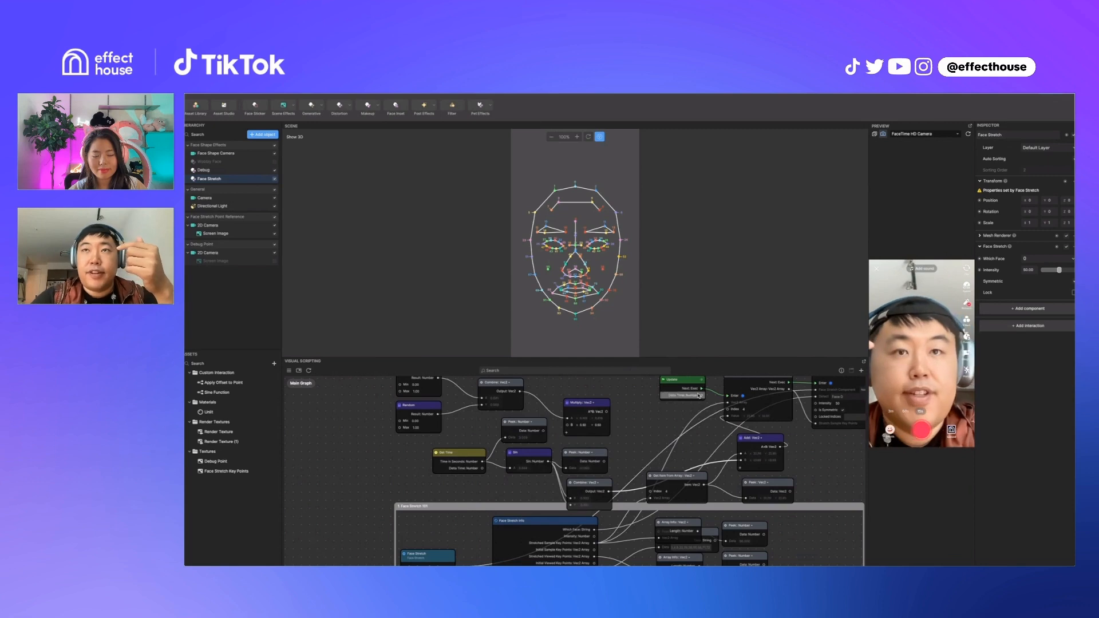
scroll(803, 439, "up", 3)
scroll(629, 506, "down", 2)
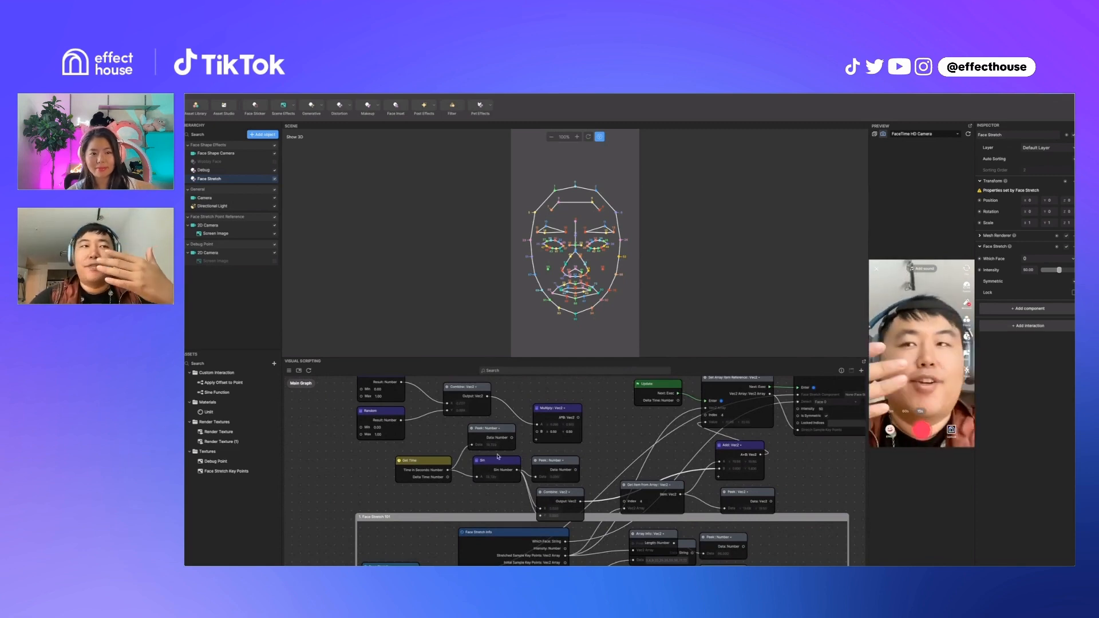
Step: Insert a Multiply node between the Get Time node's Time in Seconds output and the Sin node, with B set to 5
left_click_drag(441, 467, 393, 469)
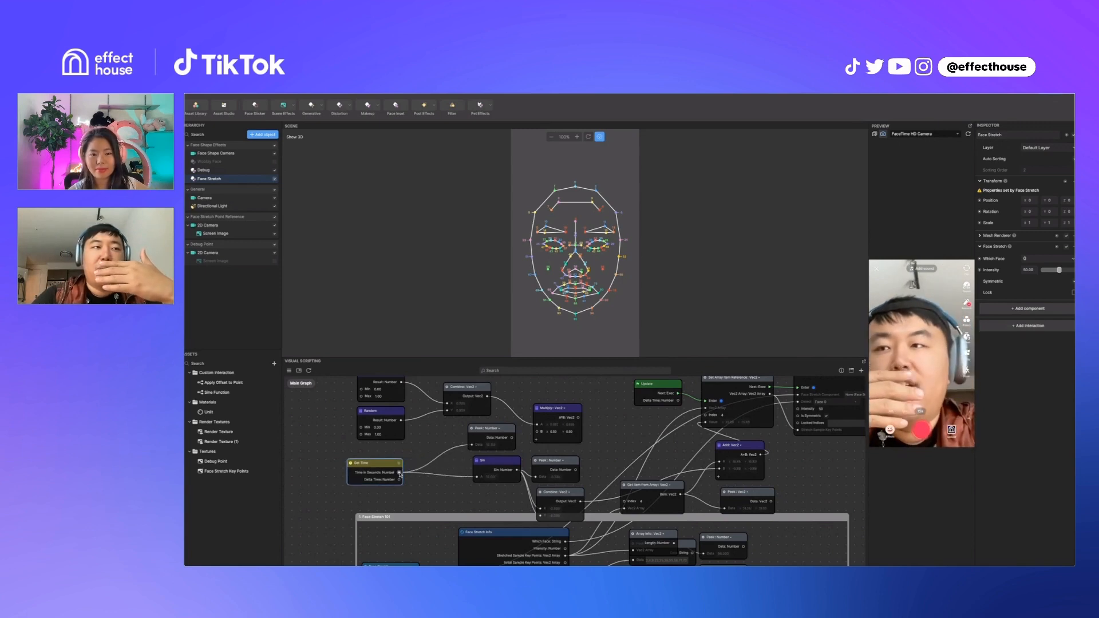
left_click(413, 484)
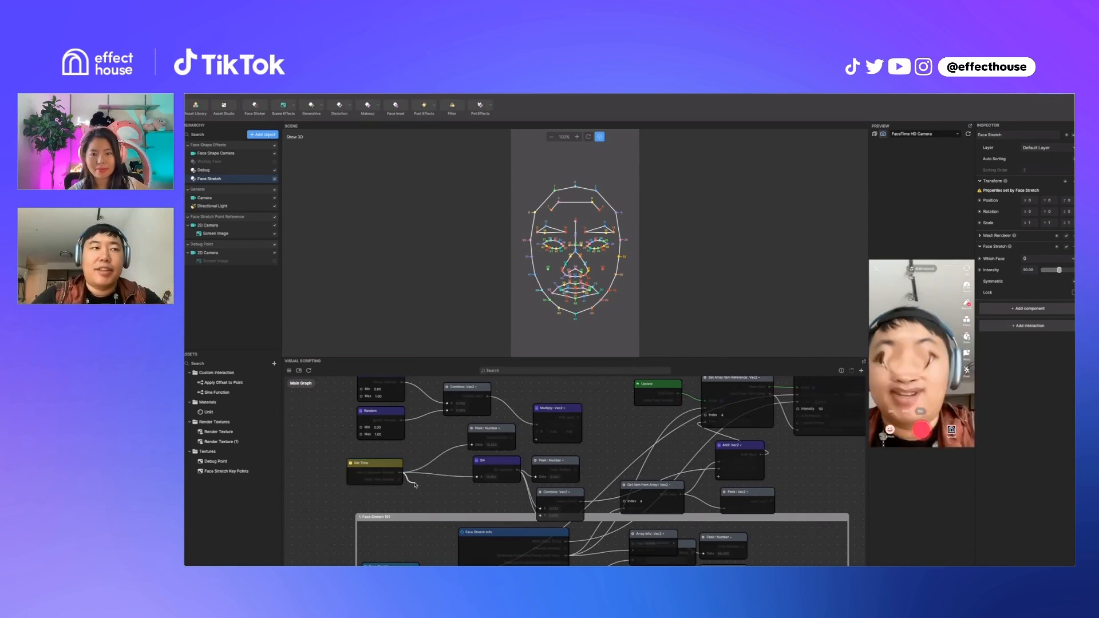
left_click_drag(416, 484, 416, 486)
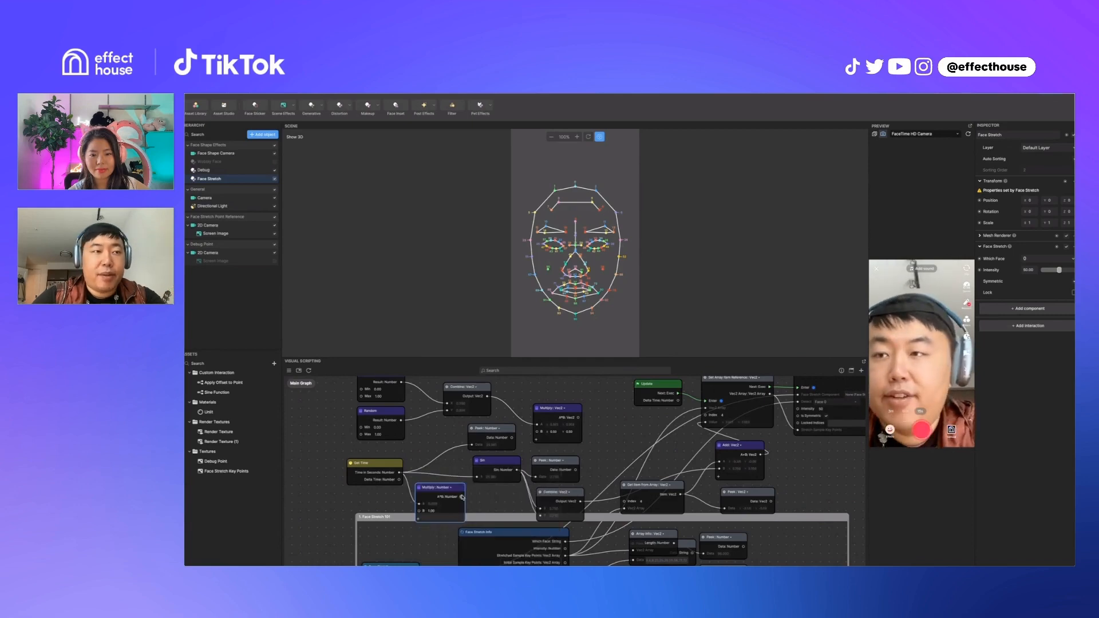
mouse_move(461, 497)
left_mouse_down()
mouse_move(476, 477)
mouse_move(458, 487)
mouse_move(458, 477)
left_mouse_up()
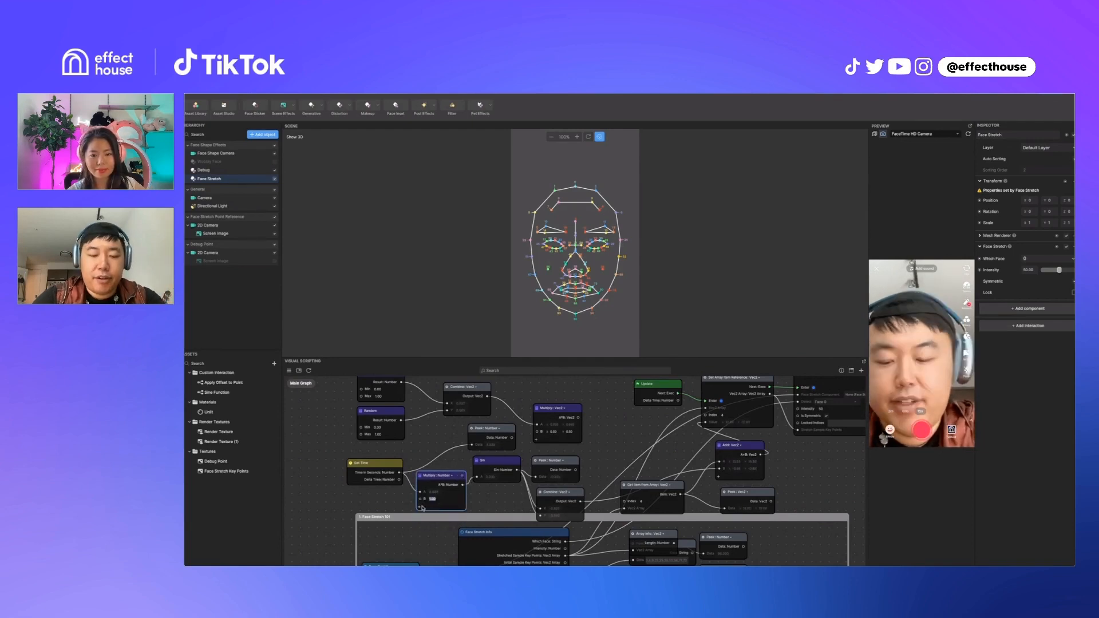
type("5")
key("Return")
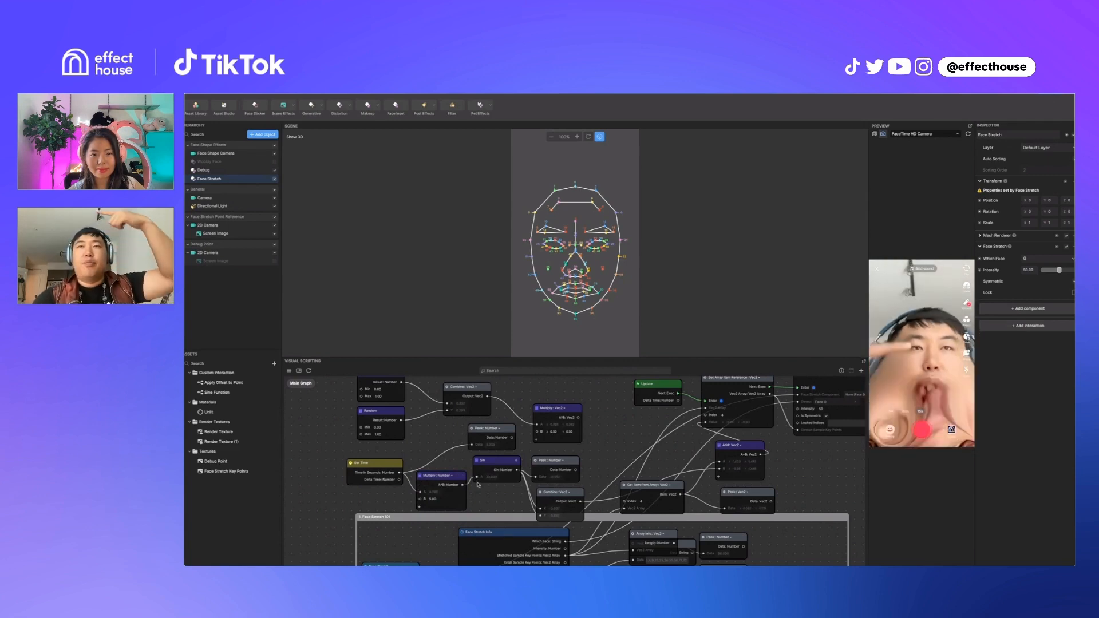
Step: Set the B value of the Multiply node between Get Time and Sin to 0.50
left_click(424, 499)
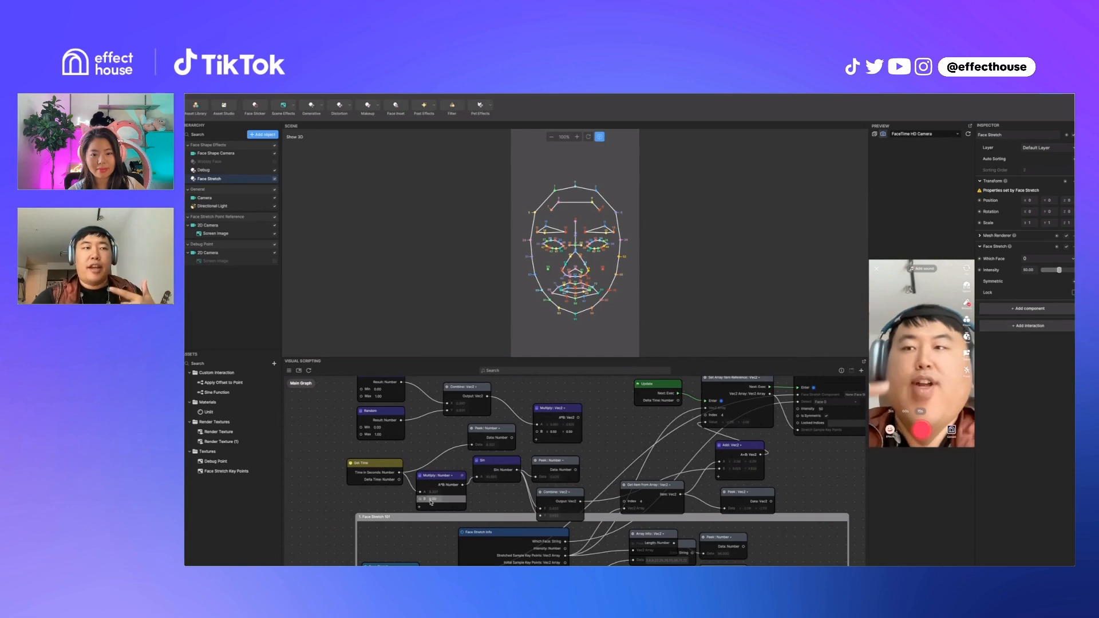
type("0.55")
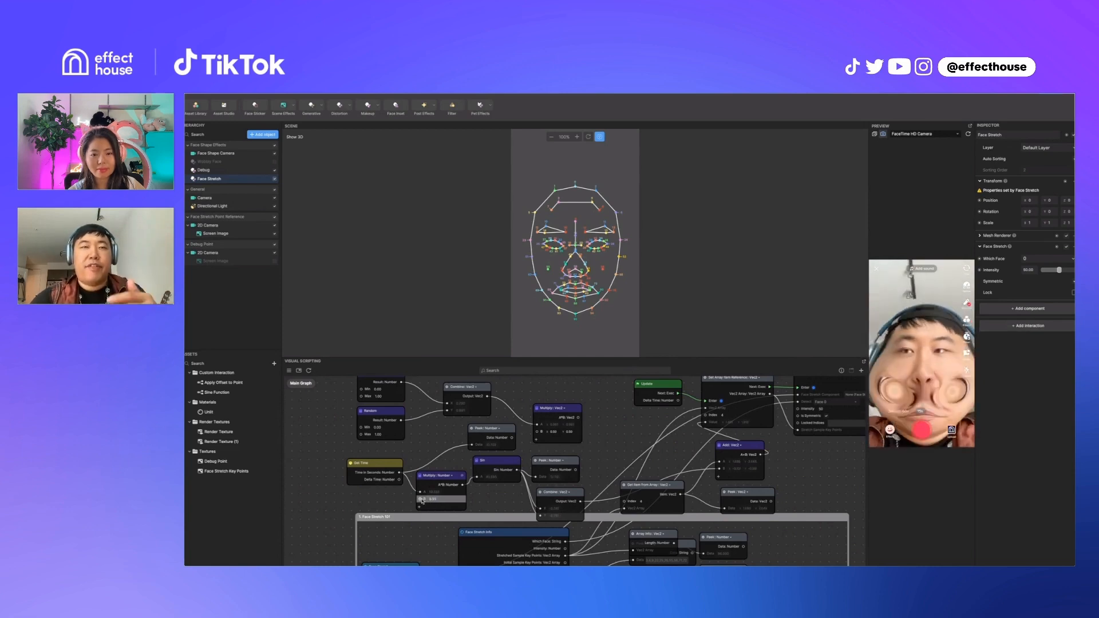
key("Return")
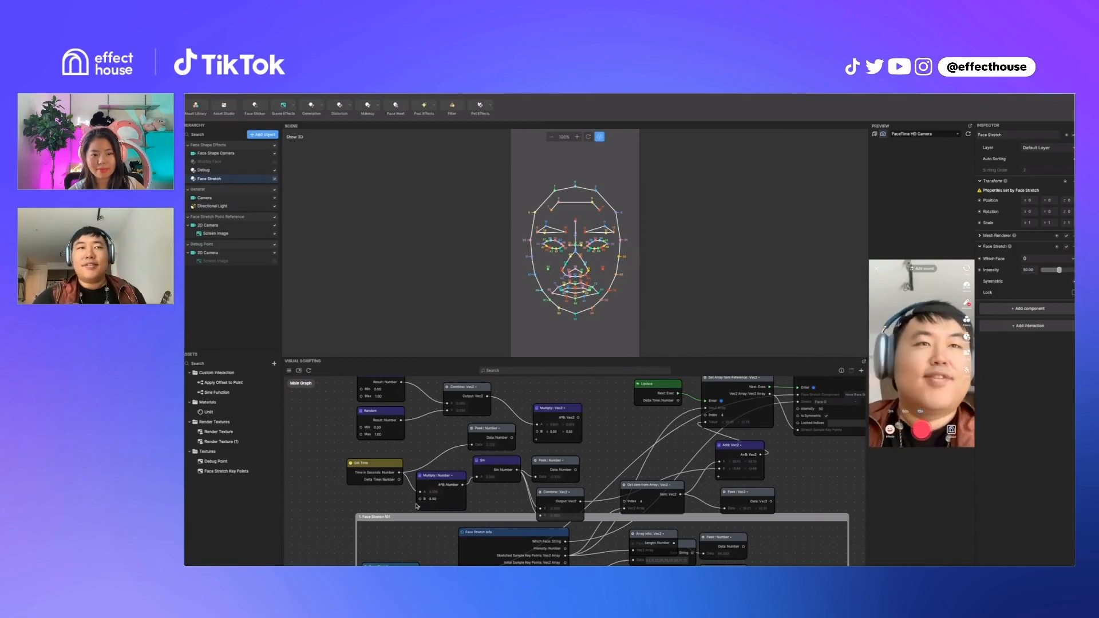
Step: Shift the Face Stretch 101 group up and left, and move the Set Face Stretch node farther right of Set Array Item Reference
scroll(424, 466, "down", 5)
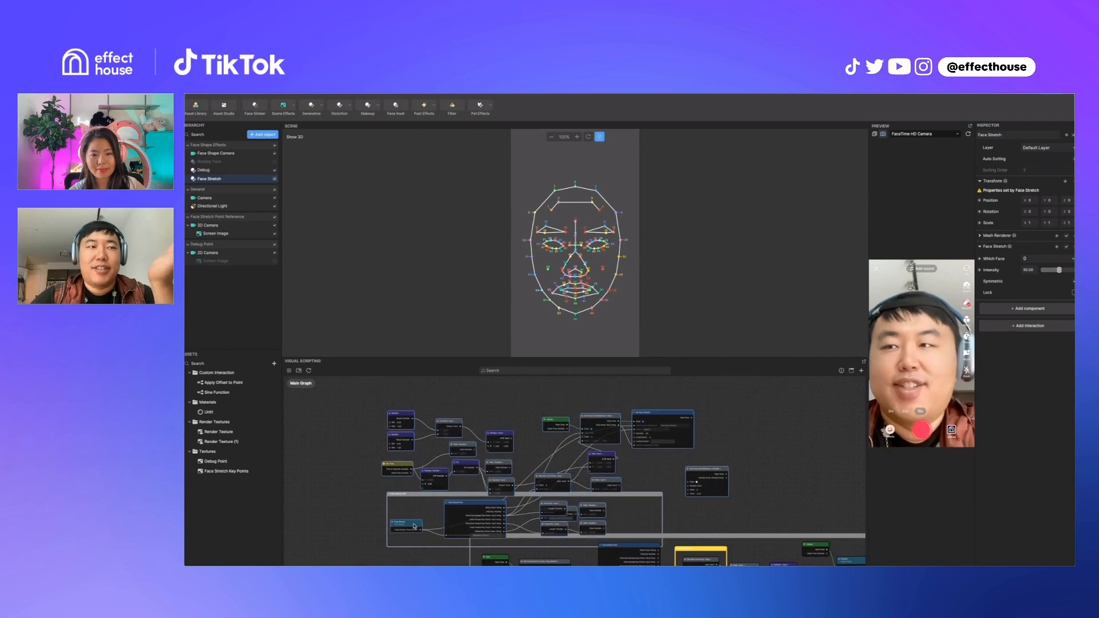
left_click_drag(448, 496, 407, 482)
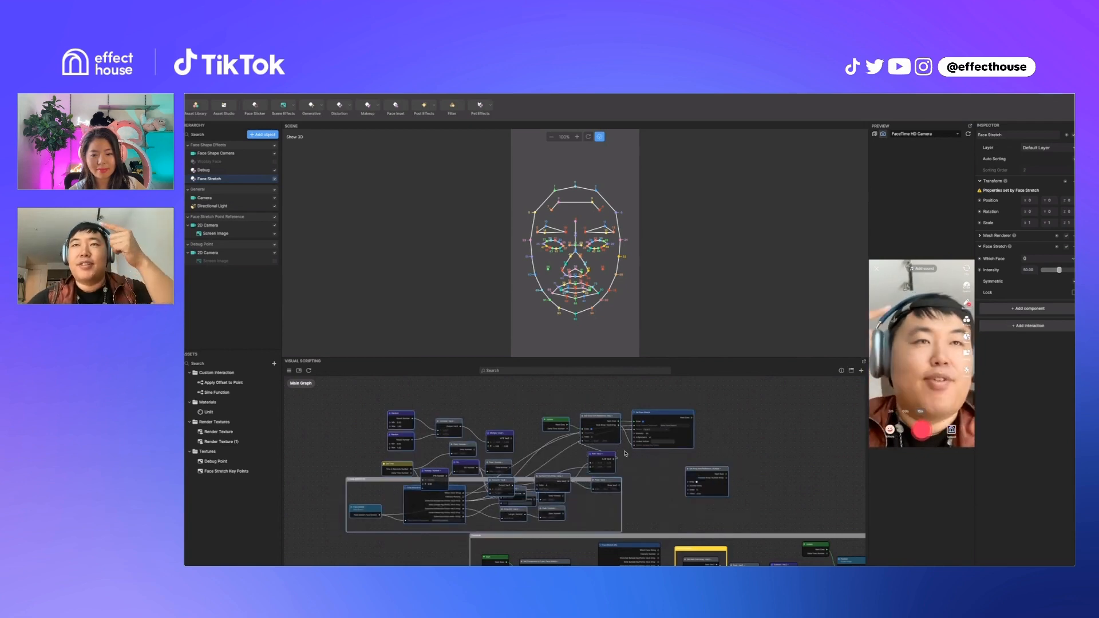
scroll(644, 436, "up", 4)
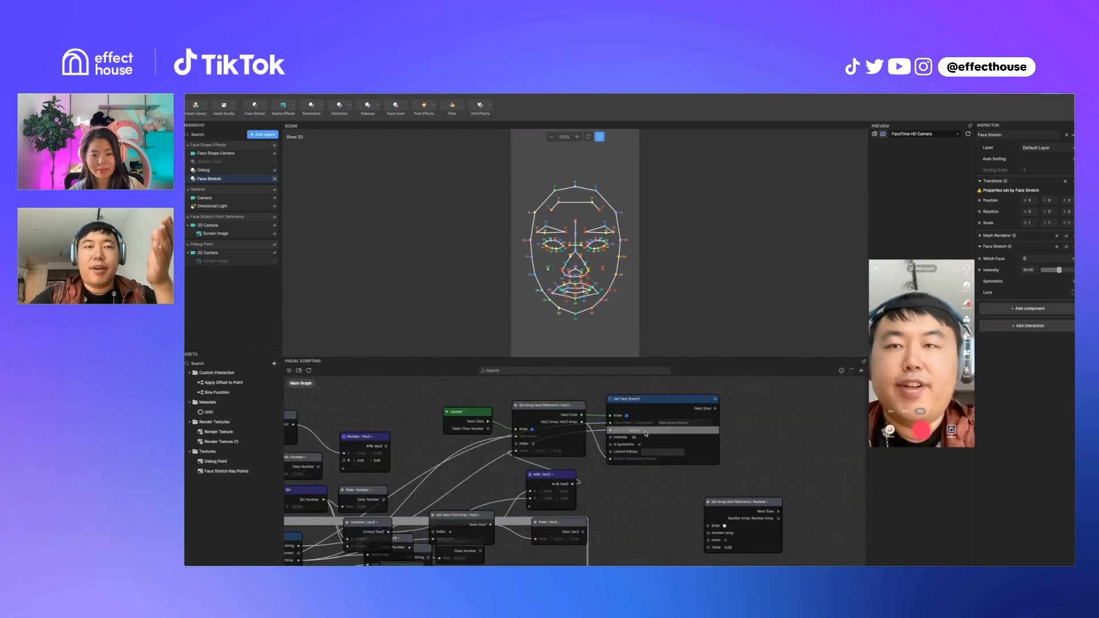
scroll(645, 434, "up", 1)
left_click_drag(691, 409, 737, 409)
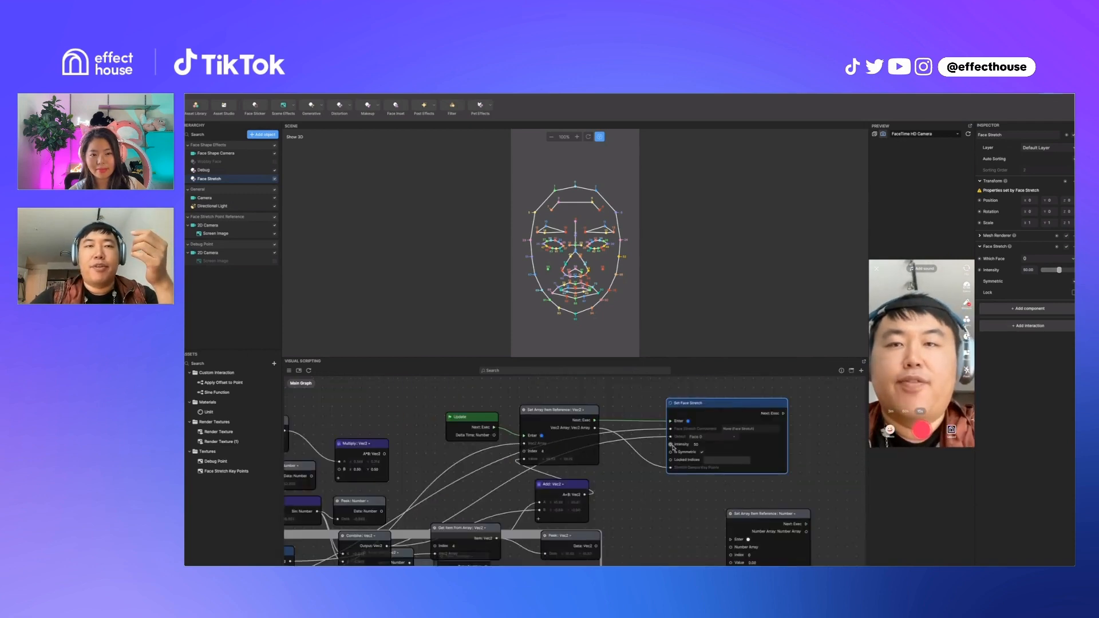
Step: Add a Transit by Time node above Set Array Item Reference and connect its Current Number output to Set Face Stretch's Intensity input
right_click(595, 390)
type("tran")
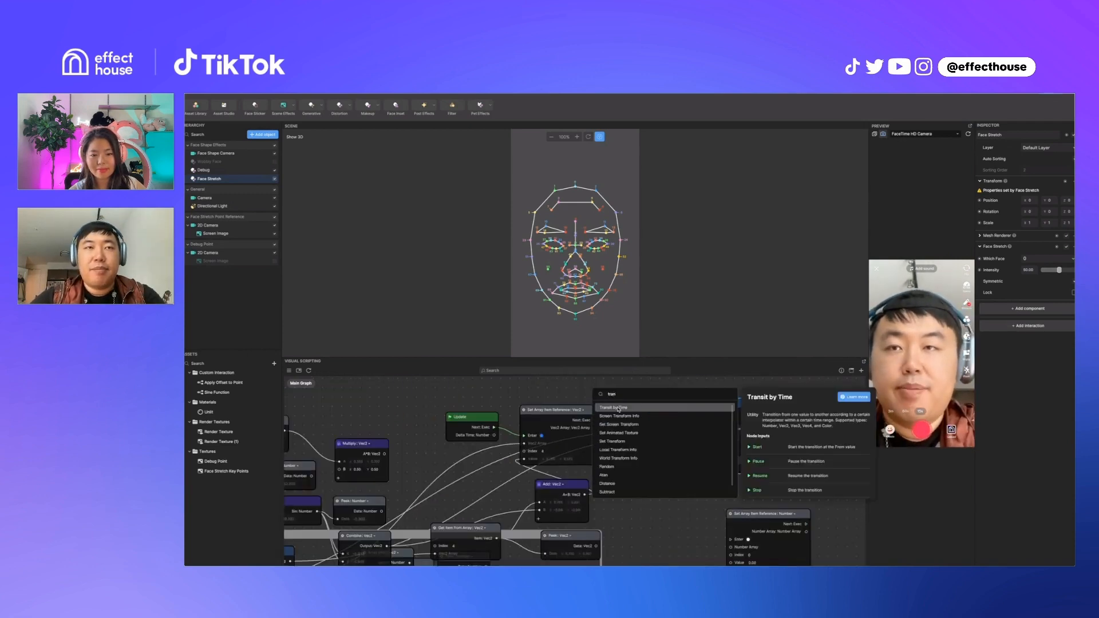
left_click(615, 407)
scroll(627, 427, "down", 4)
left_click_drag(627, 428, 667, 499)
scroll(619, 396, "up", 4)
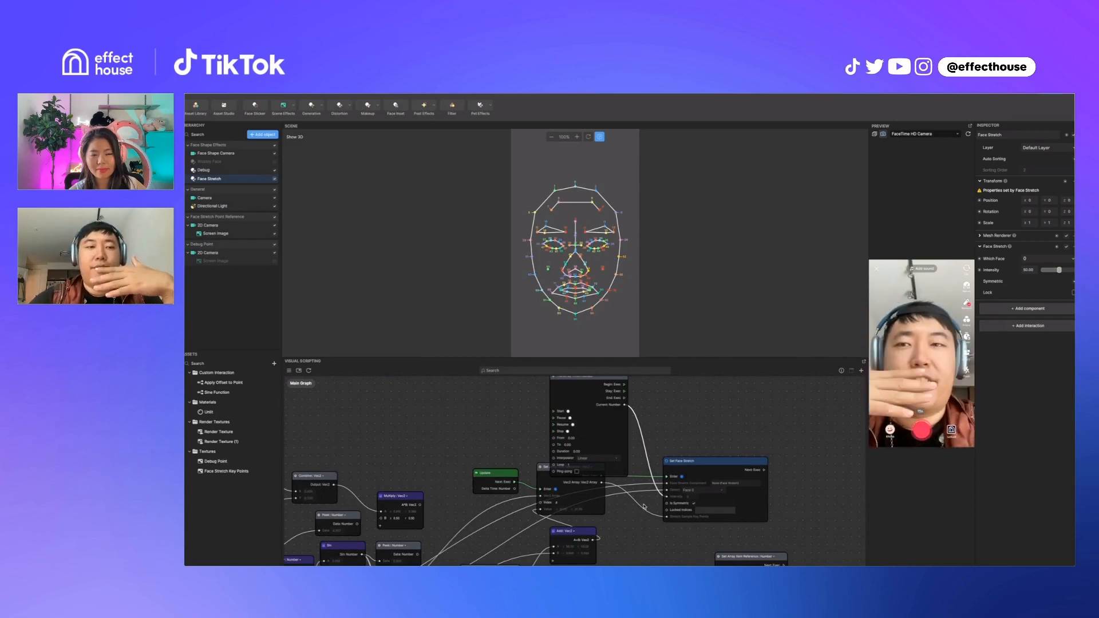
scroll(644, 507, "down", 1)
left_click(605, 385)
left_click_drag(605, 385, 602, 380)
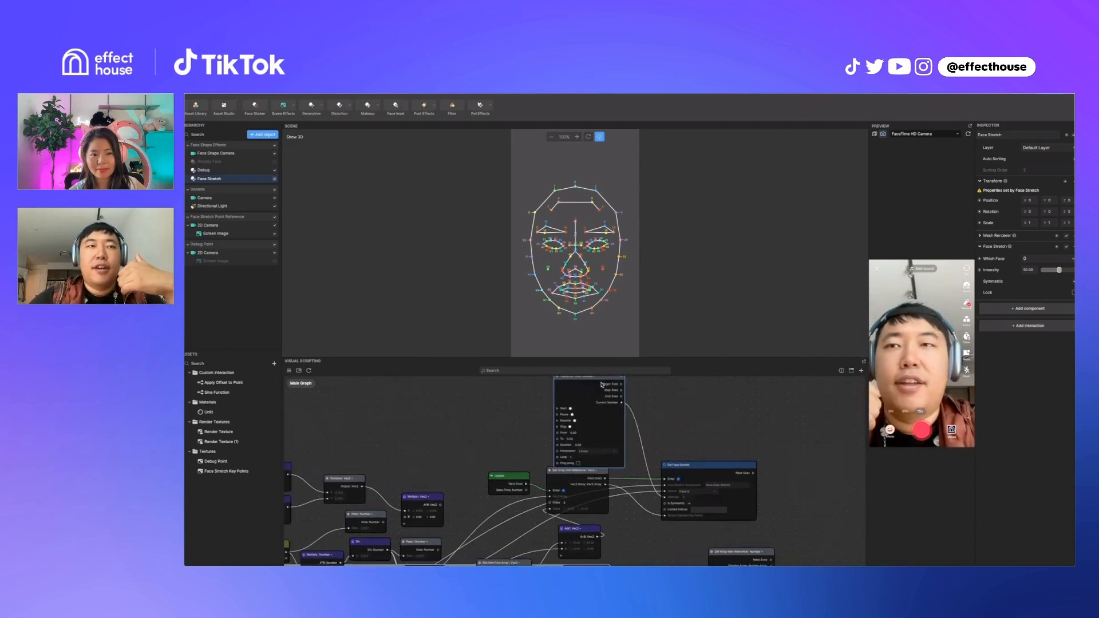
Step: Add a Start event node connected to the Transit by Time node's Start input
left_click_drag(557, 408, 519, 407)
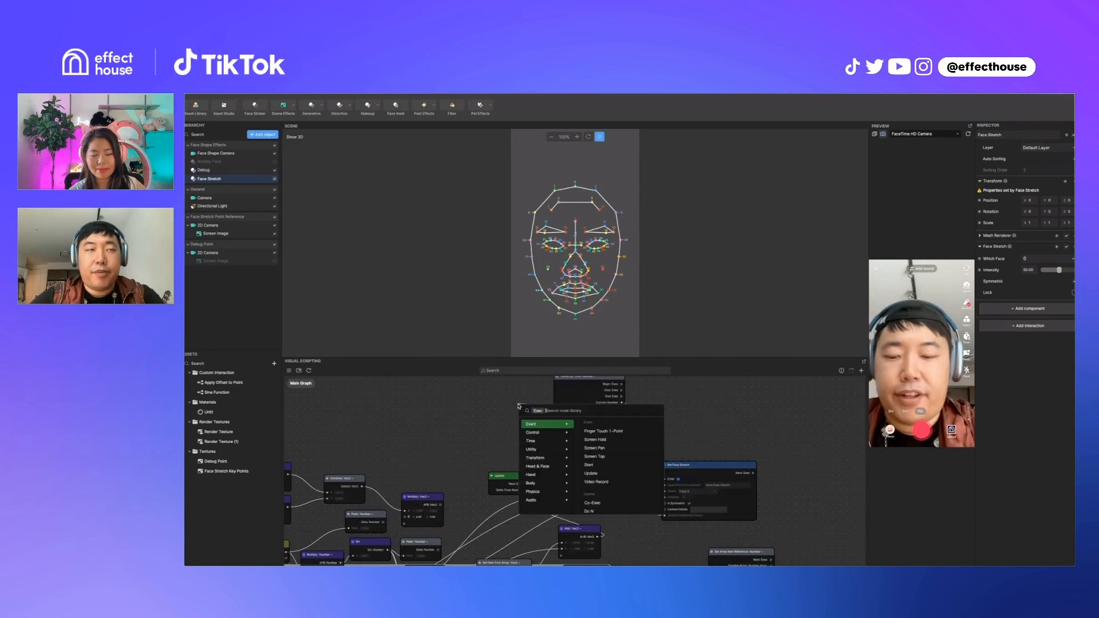
type("start")
key("Return")
scroll(607, 408, "down", 1)
scroll(608, 408, "up", 1)
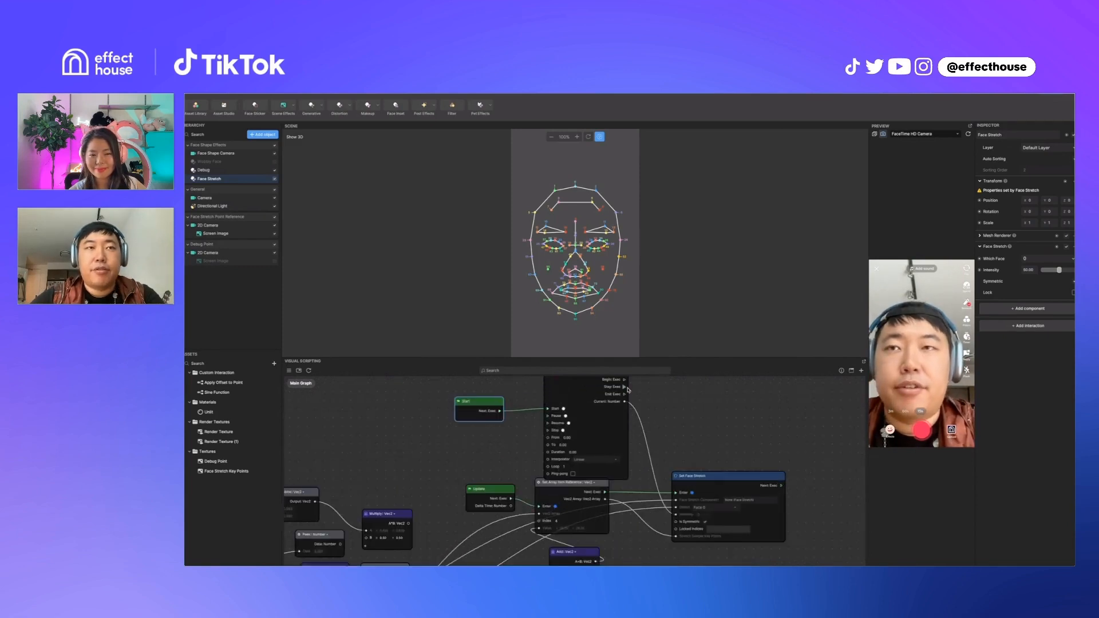
left_click_drag(626, 387, 675, 474)
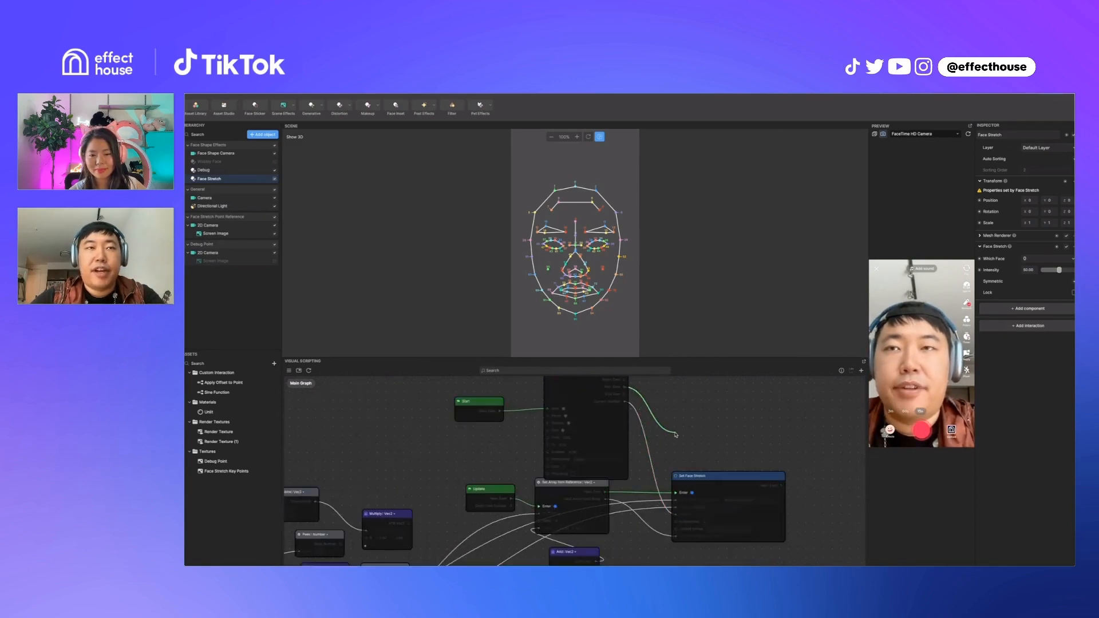
Step: Set the Transit by Time node's To value to 100 and its Duration to 10
left_click(562, 446)
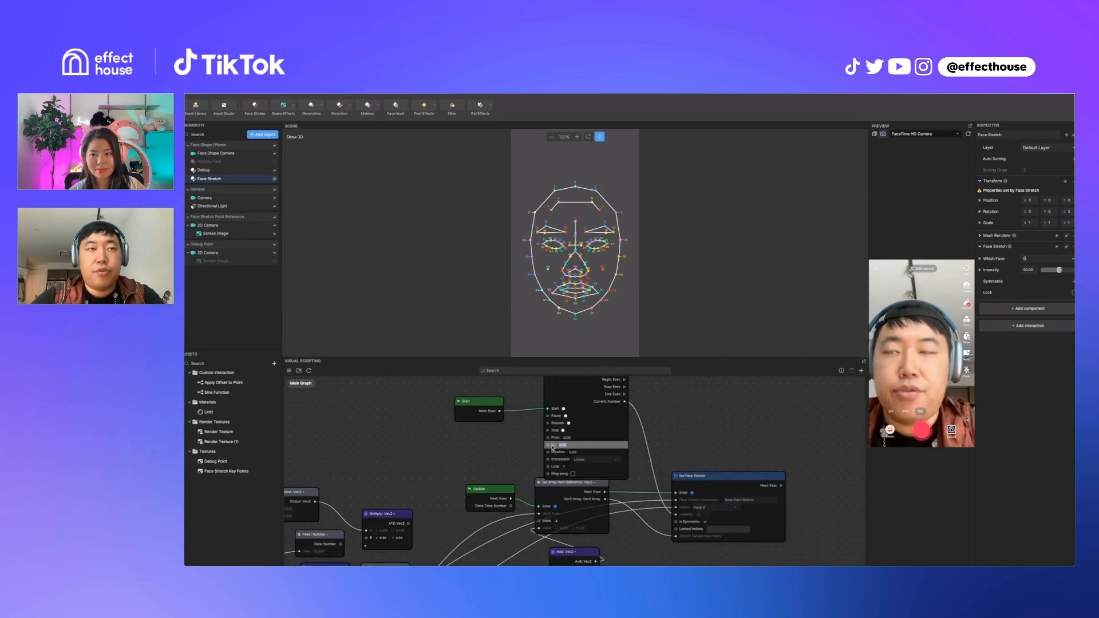
type("100")
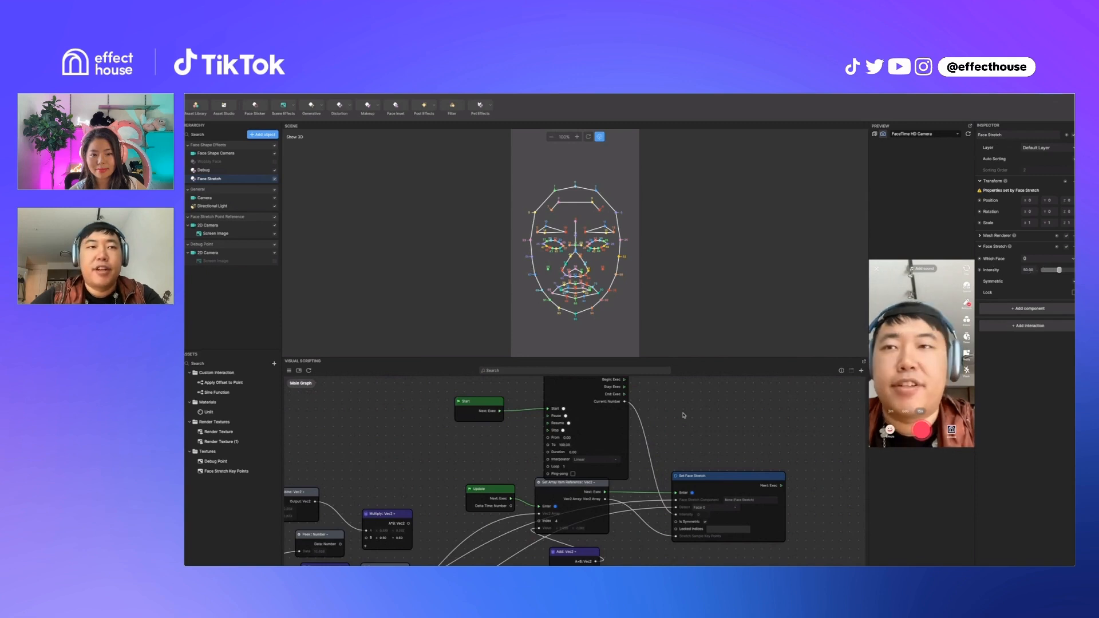
left_click(572, 452)
type("2")
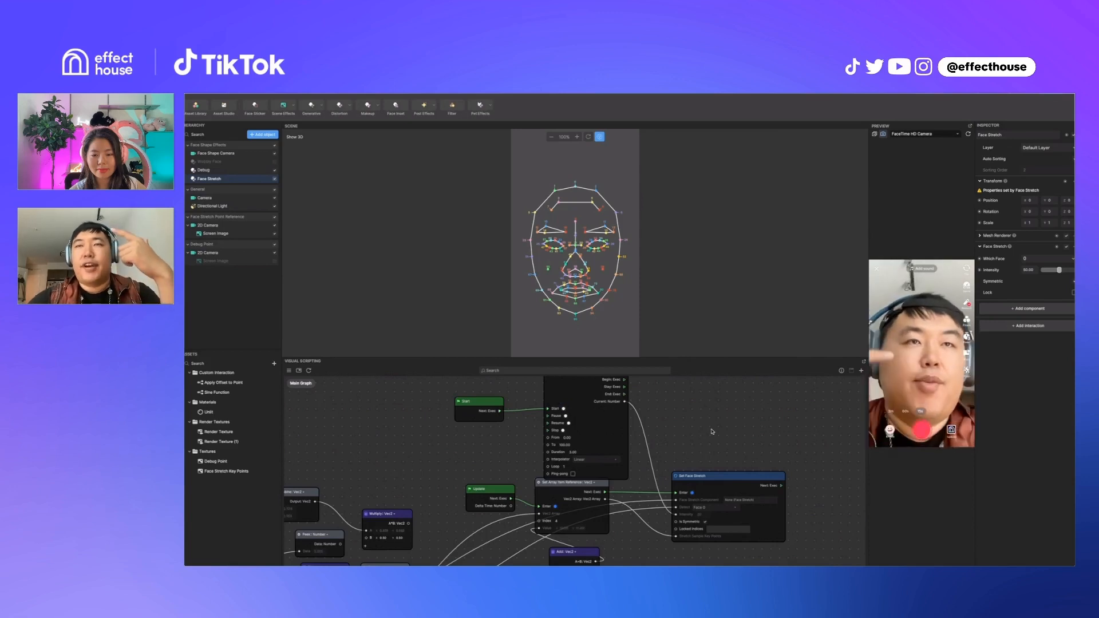
left_click(571, 453)
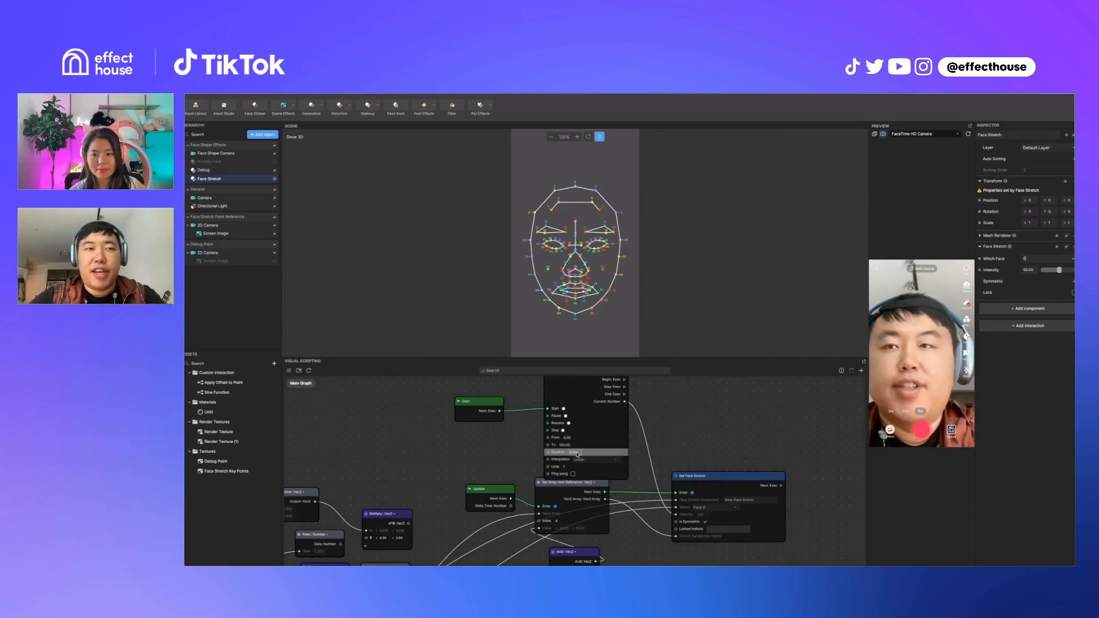
type("10")
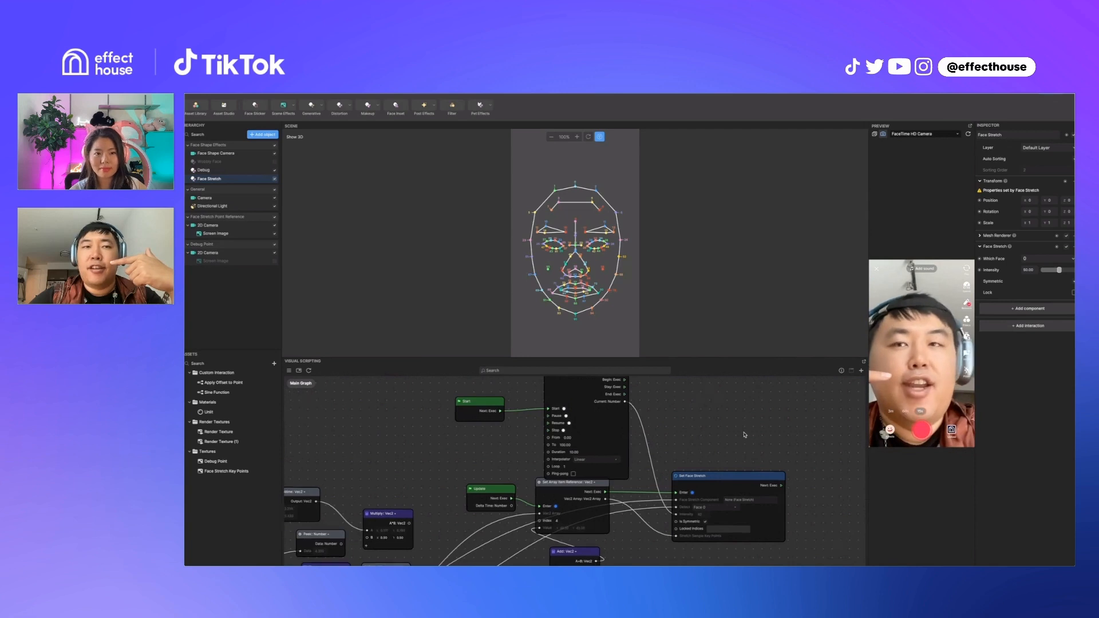
Step: Set the Transit by Time node's Loop count to 999
scroll(745, 436, "down", 5)
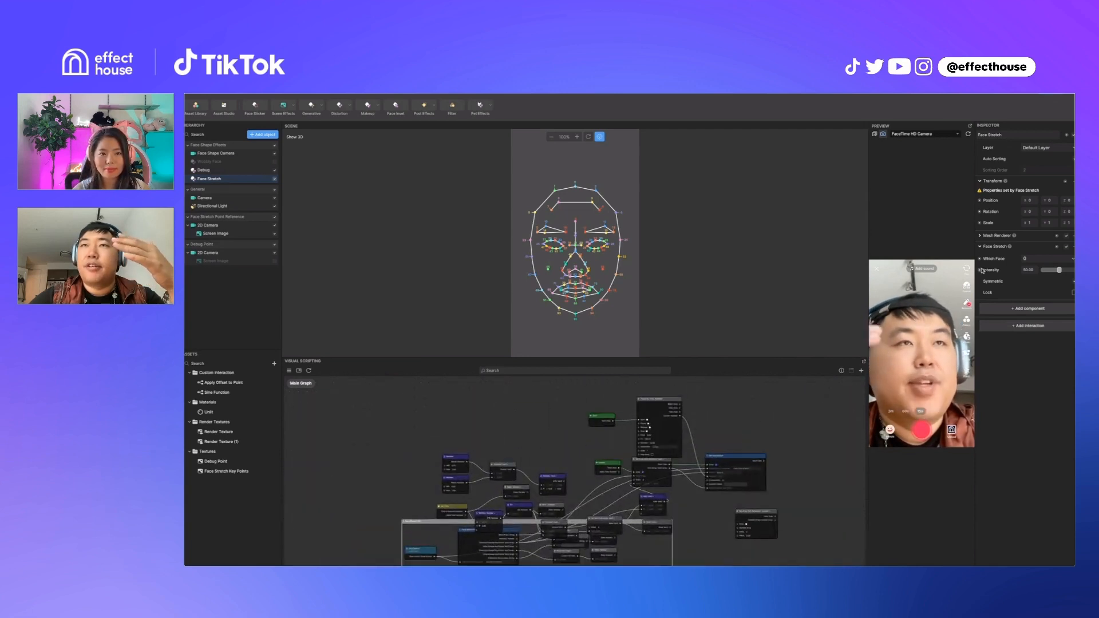
scroll(750, 435, "up", 2)
left_click_drag(722, 400, 364, 565)
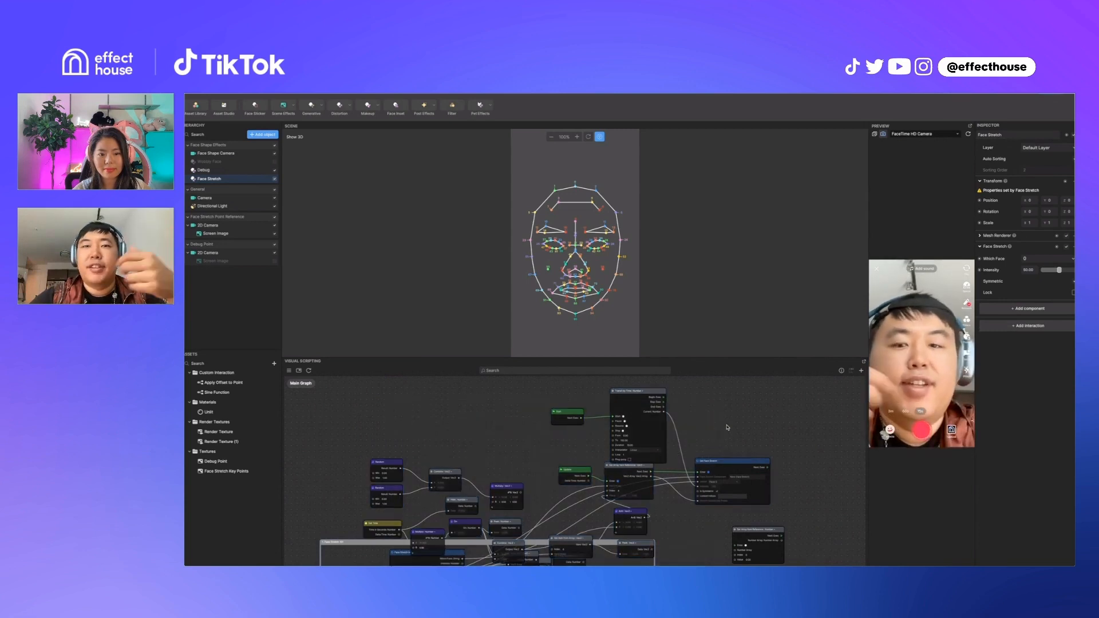
scroll(696, 392, "up", 3)
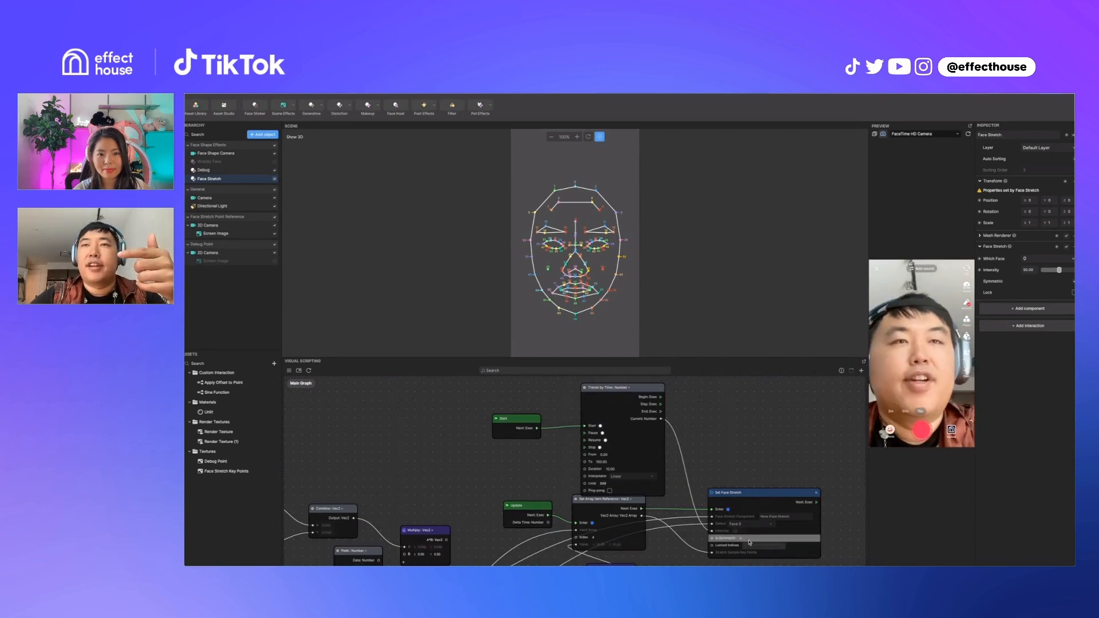
Step: Examine the symmetric face stretch points by switching the scene from the key point diagram to the face mesh and back
scroll(736, 497, "up", 3)
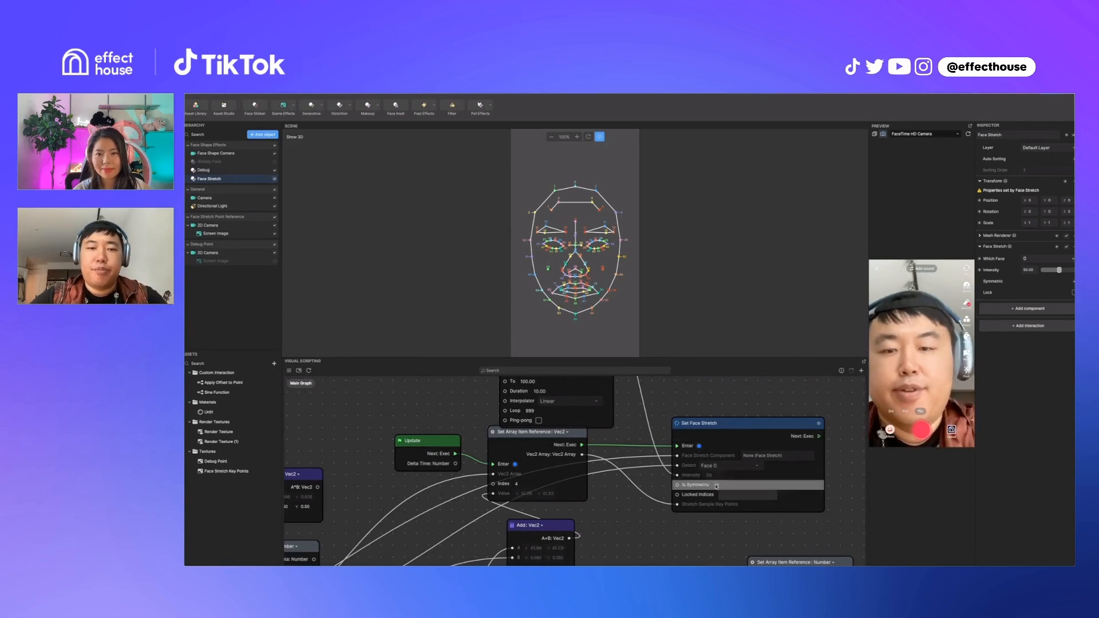
left_click(600, 137)
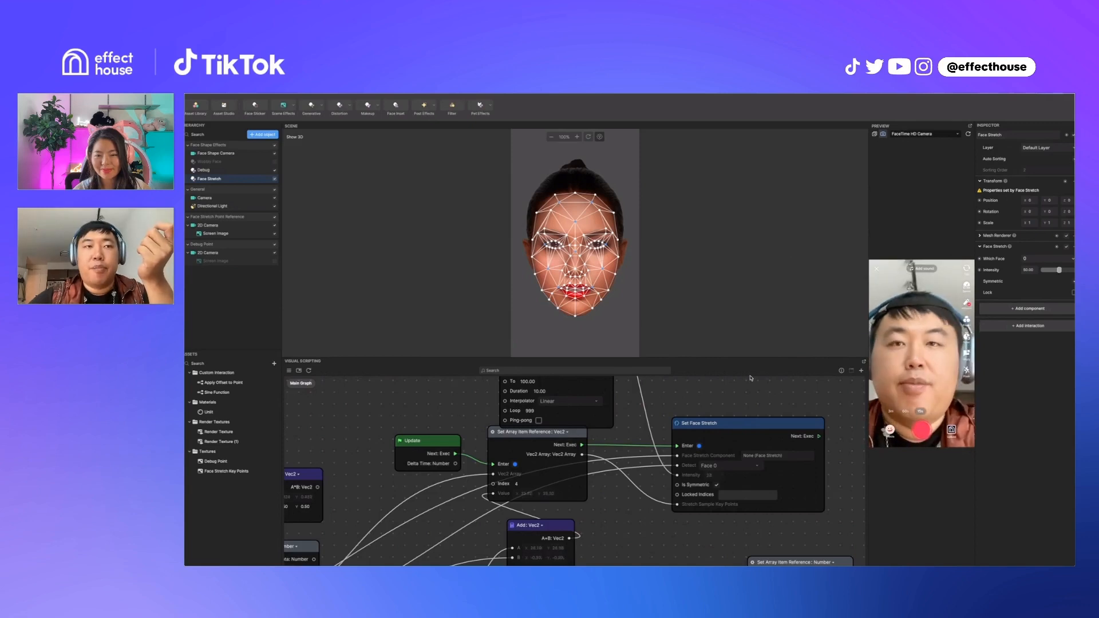
scroll(678, 435, "down", 2)
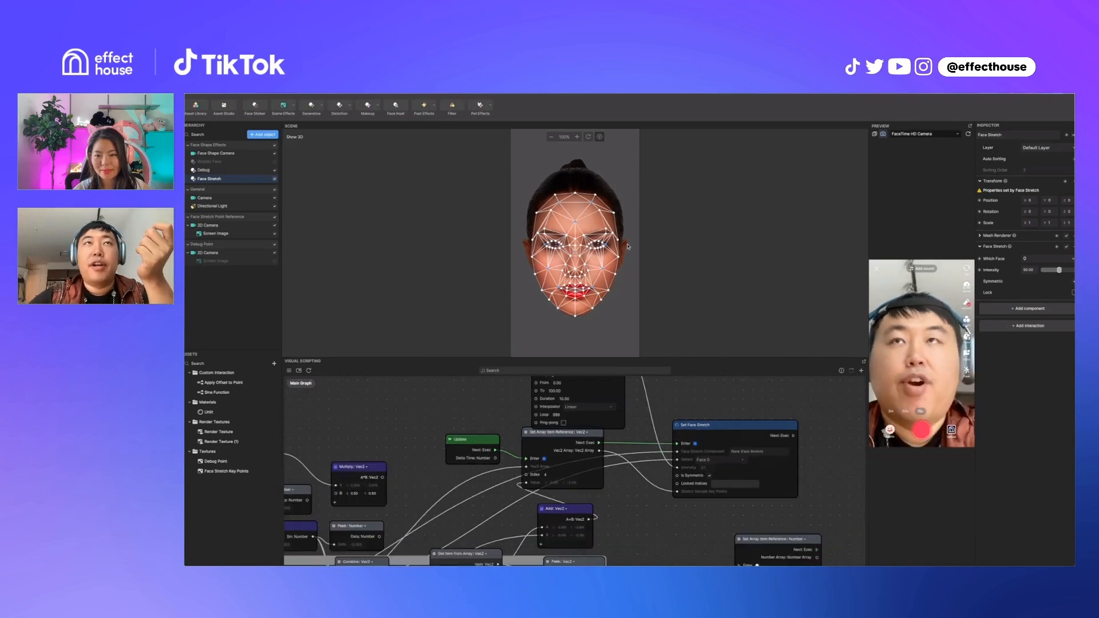
left_click(600, 138)
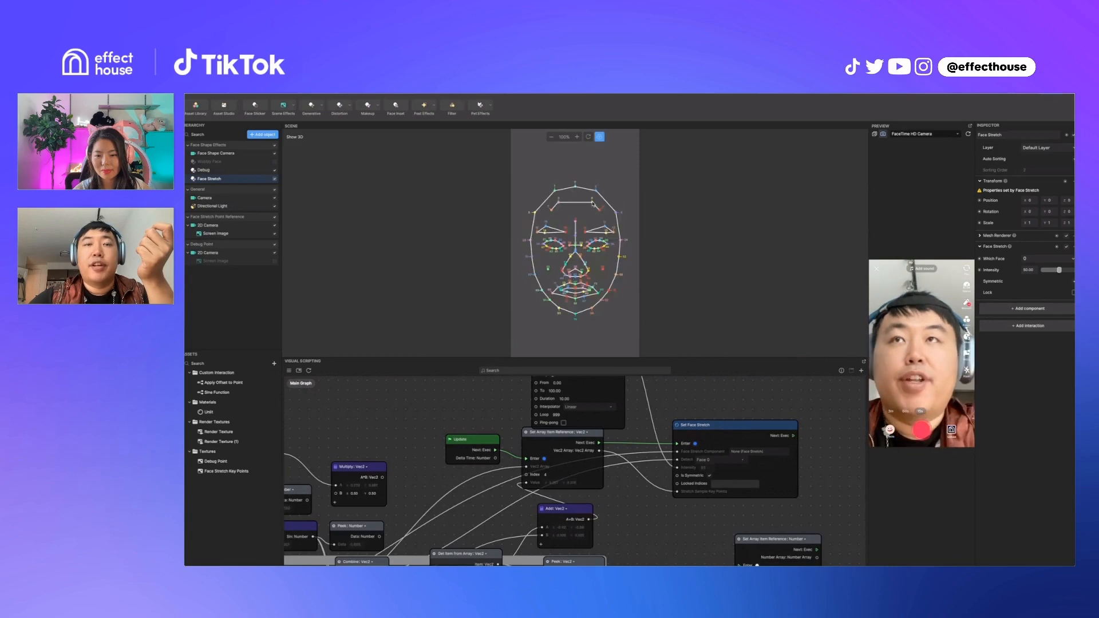
scroll(725, 410, "down", 1)
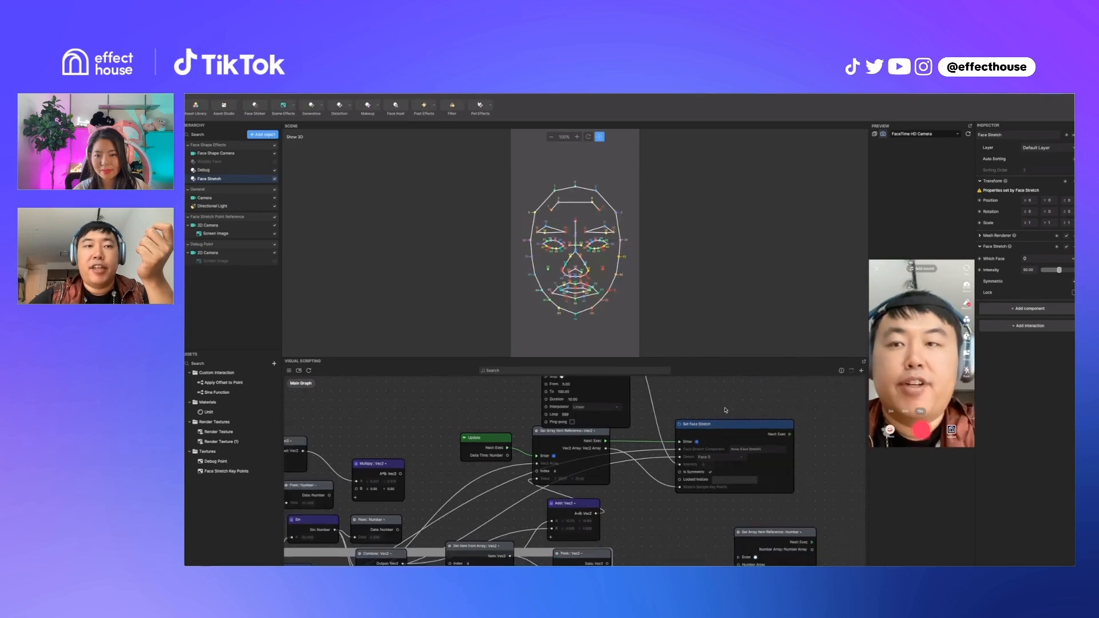
scroll(726, 410, "down", 3)
scroll(467, 542, "up", 3)
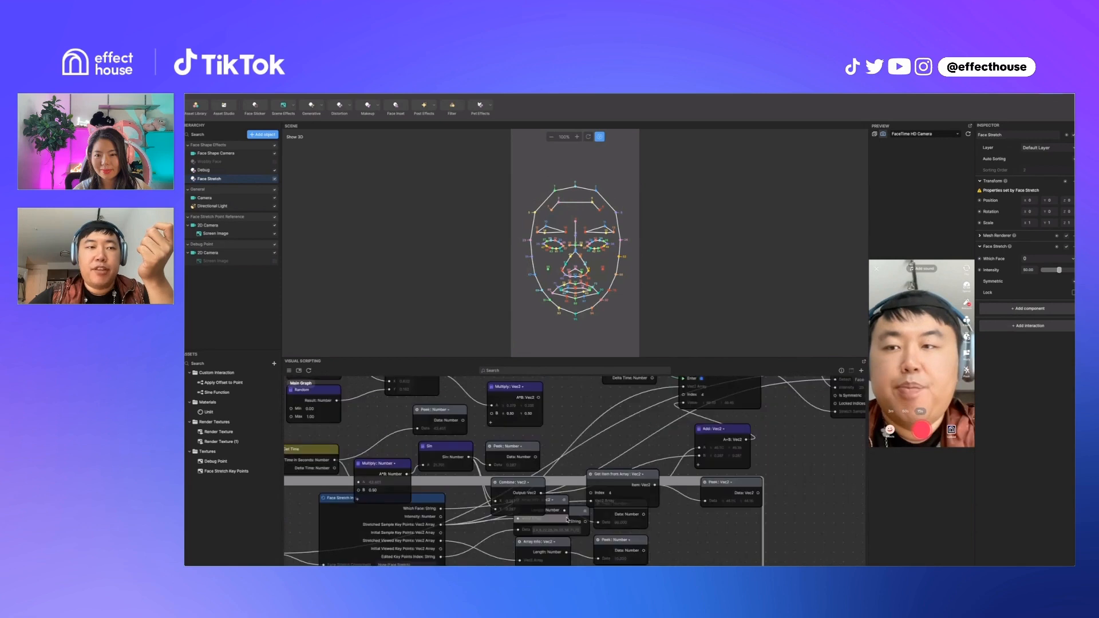
Step: Move the lower Array Info node and the Peek String node apart beside the face stretch info node so they no longer overlap
left_click_drag(563, 542, 579, 566)
left_click_drag(577, 515, 558, 535)
scroll(526, 553, "up", 3)
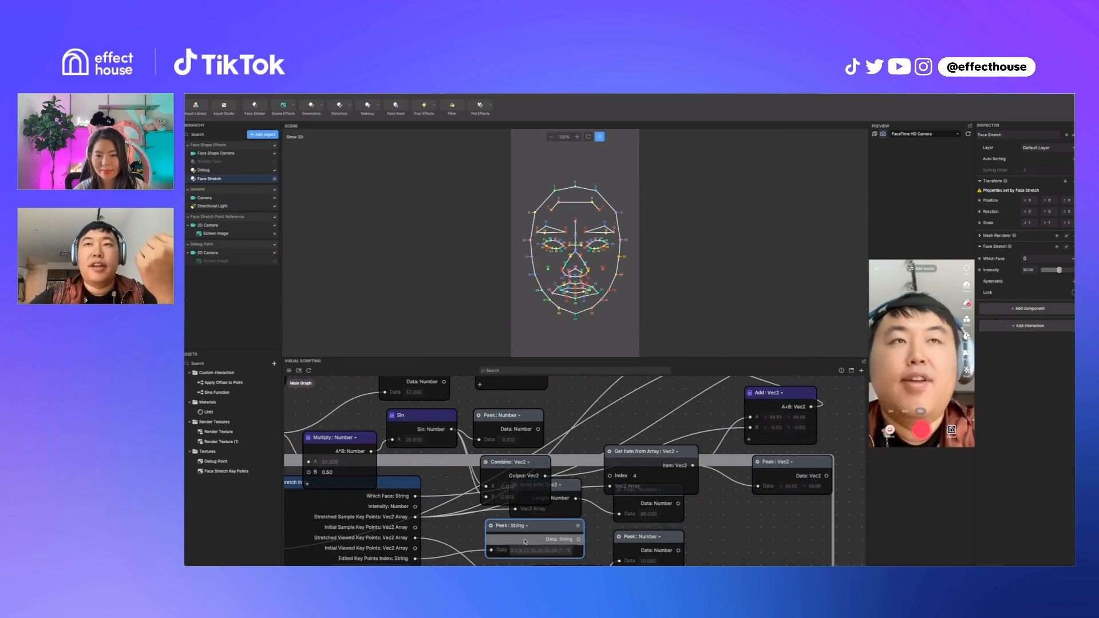
Step: Set the Index of both the Get Item from Array and the Set Array Item Reference Vec2 nodes to 16
scroll(524, 541, "down", 8)
scroll(680, 475, "up", 6)
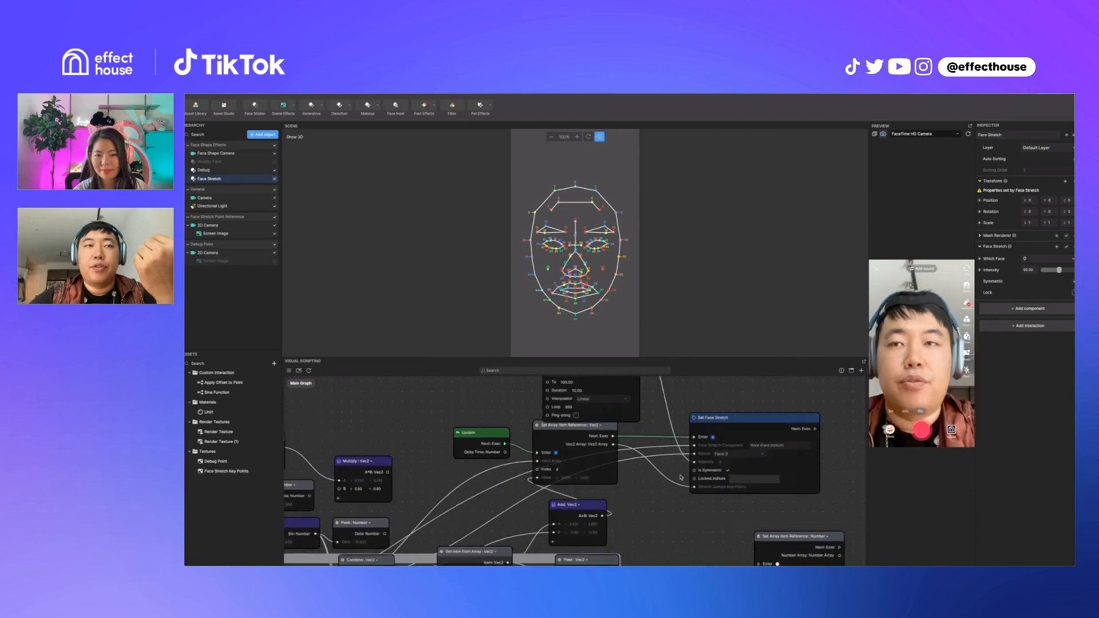
scroll(681, 477, "down", 3)
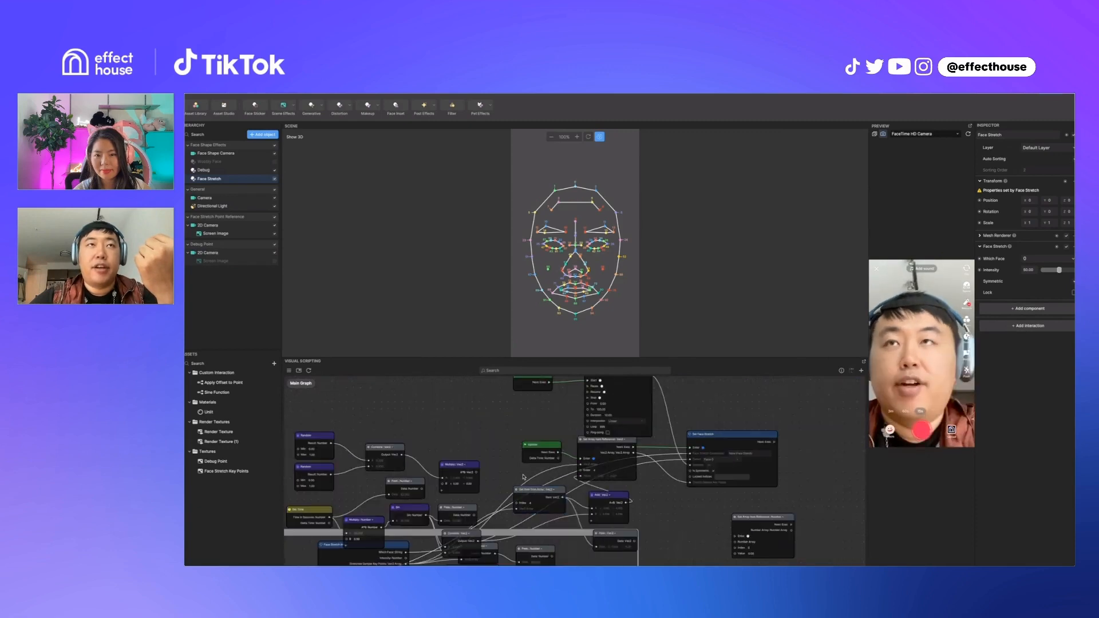
scroll(545, 504, "up", 1)
scroll(545, 504, "up", 4)
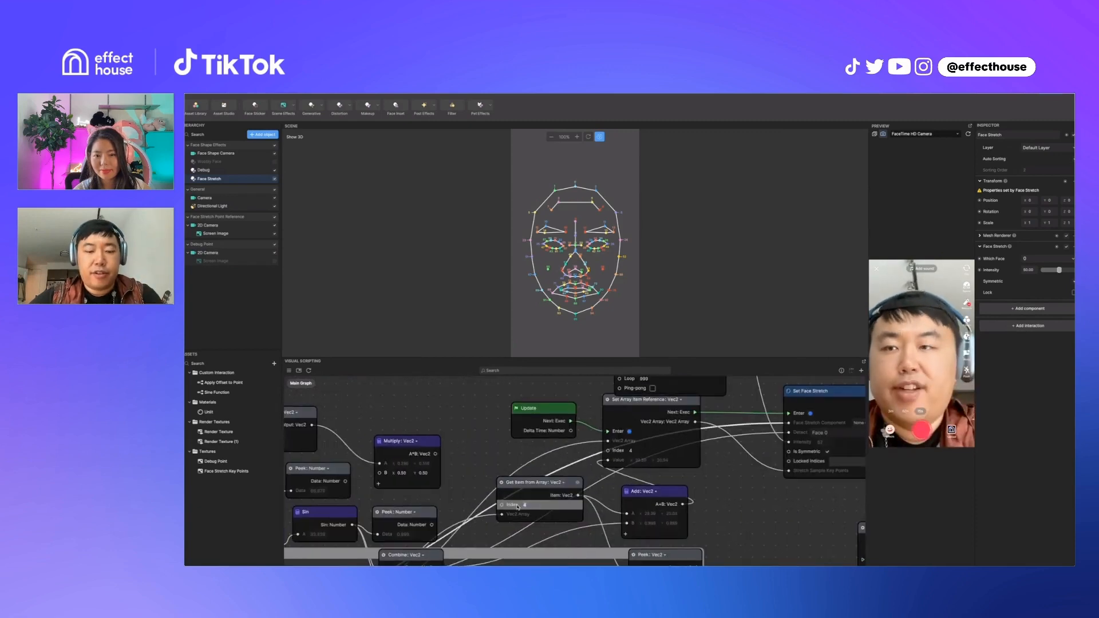
left_click(631, 450)
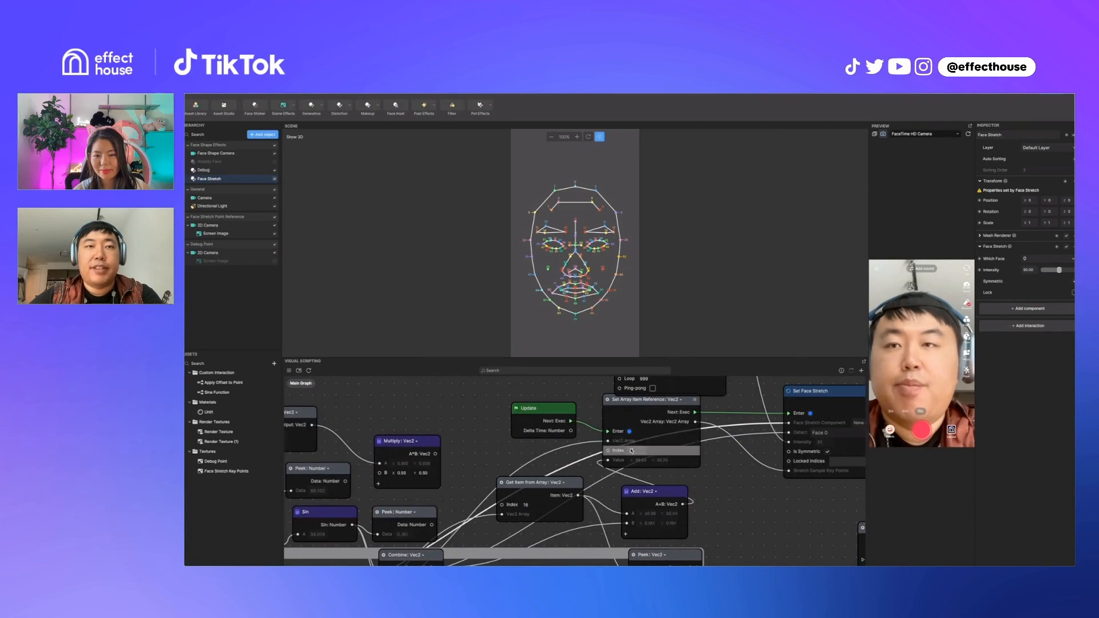
type("16")
Step: Turn off Is Symmetric on the Set Face Stretch node and restart the preview effect
left_click(827, 452)
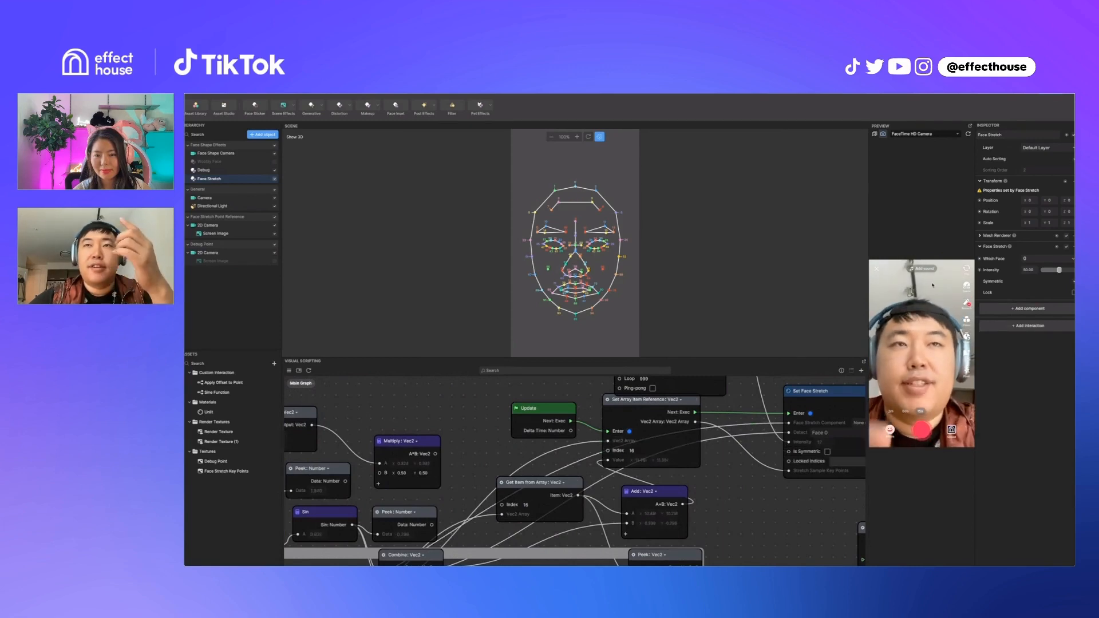
scroll(704, 466, "down", 3)
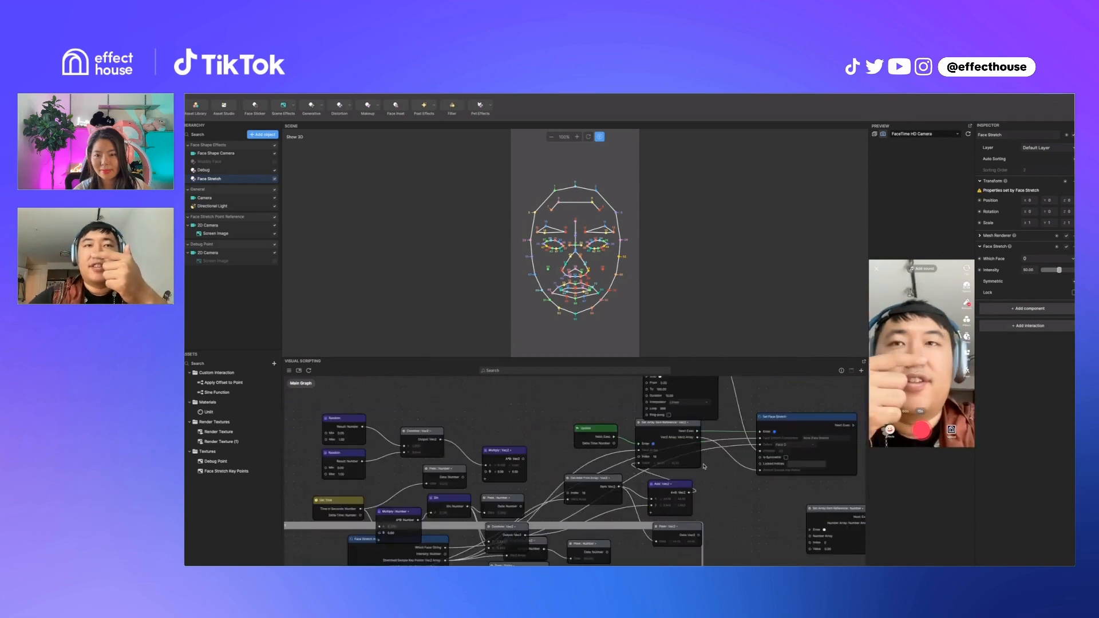
left_click(968, 134)
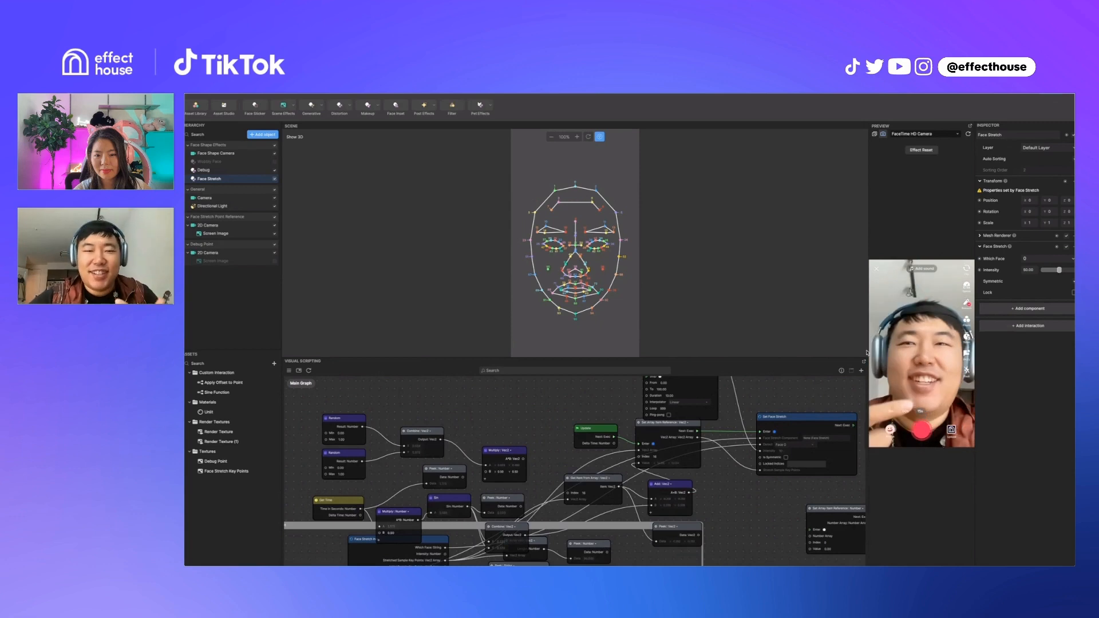
Step: Examine the numbered face key point diagram alongside the edited key point indices and the Set Face Stretch node's Locked Indices input
scroll(679, 467, "down", 3)
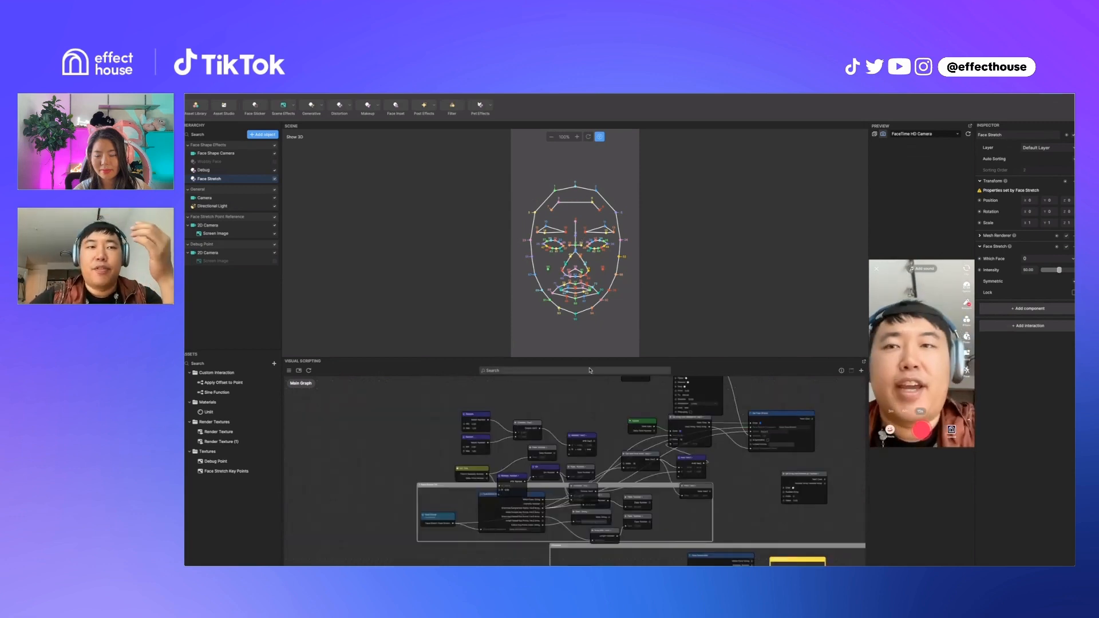
scroll(577, 458, "up", 5)
scroll(551, 255, "up", 5)
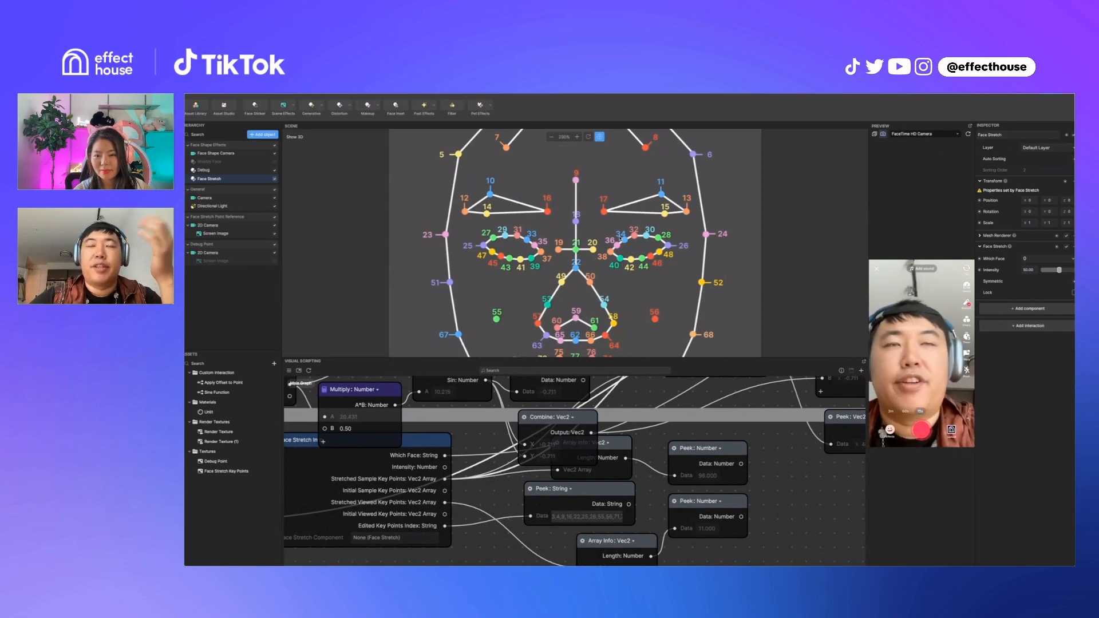
scroll(593, 483, "down", 5)
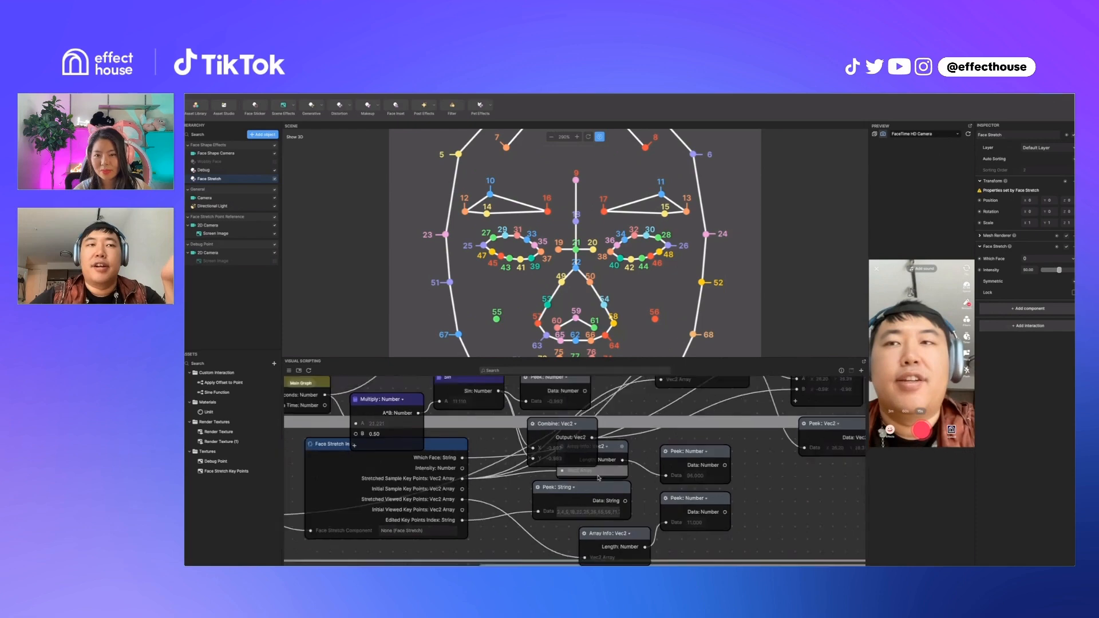
scroll(592, 482, "up", 6)
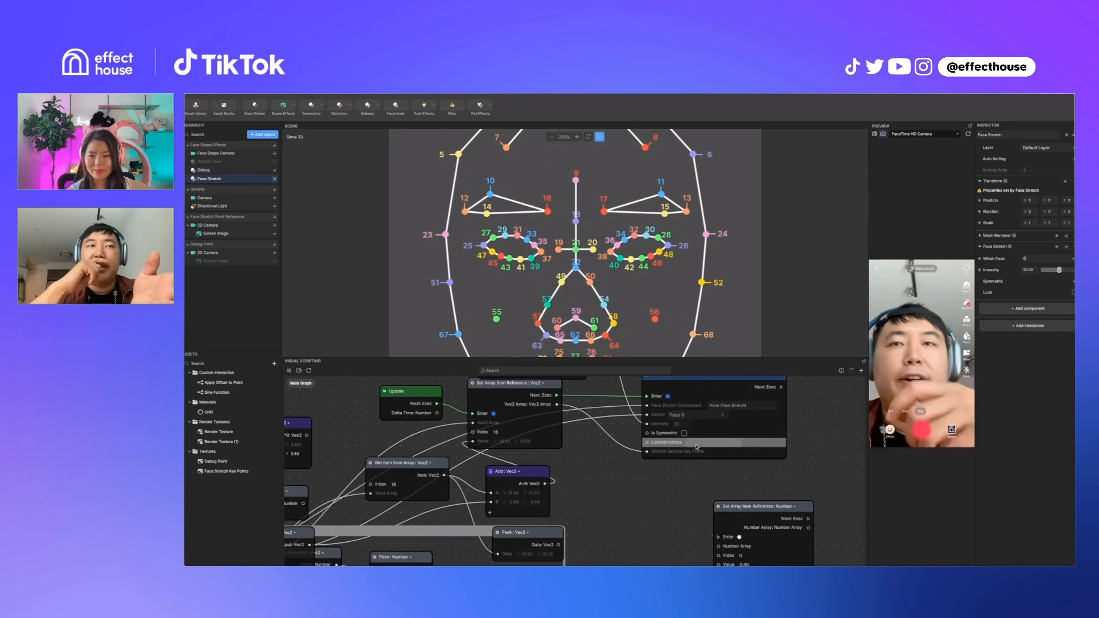
scroll(627, 272, "down", 3)
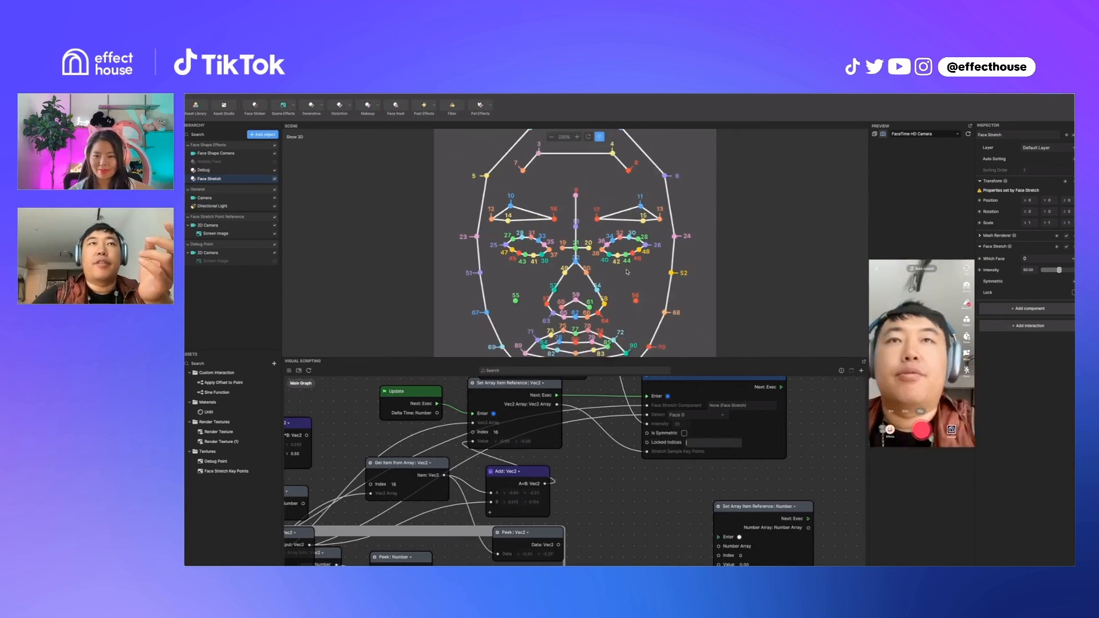
scroll(627, 272, "down", 4)
Step: Switch the scene from the key point diagram to the face mesh and inspect its stretch points
left_click(602, 134)
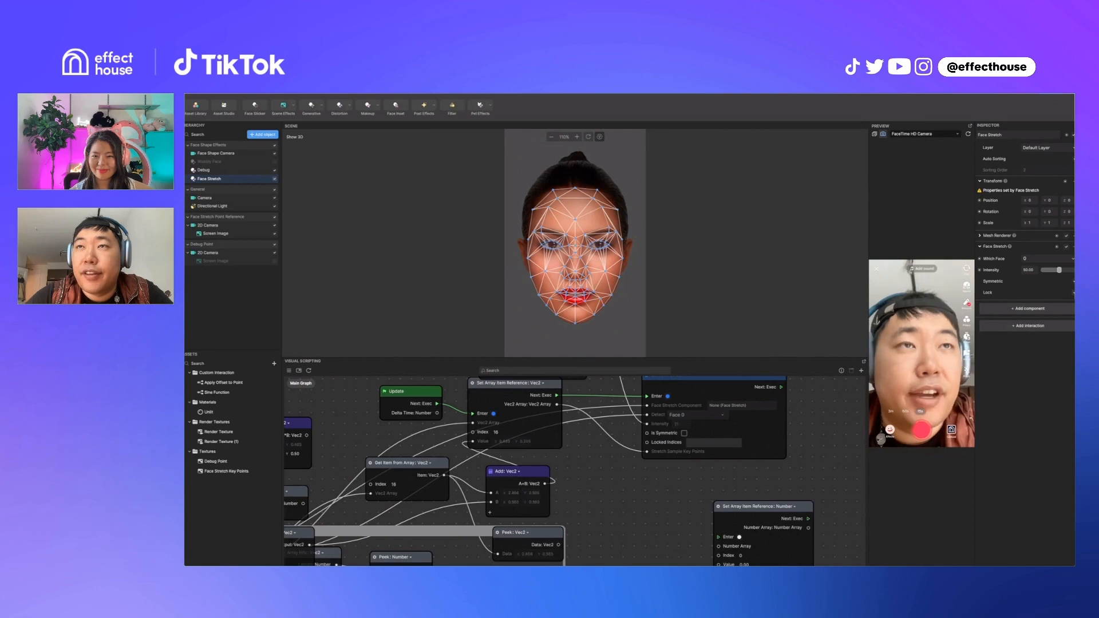
scroll(564, 214, "up", 3)
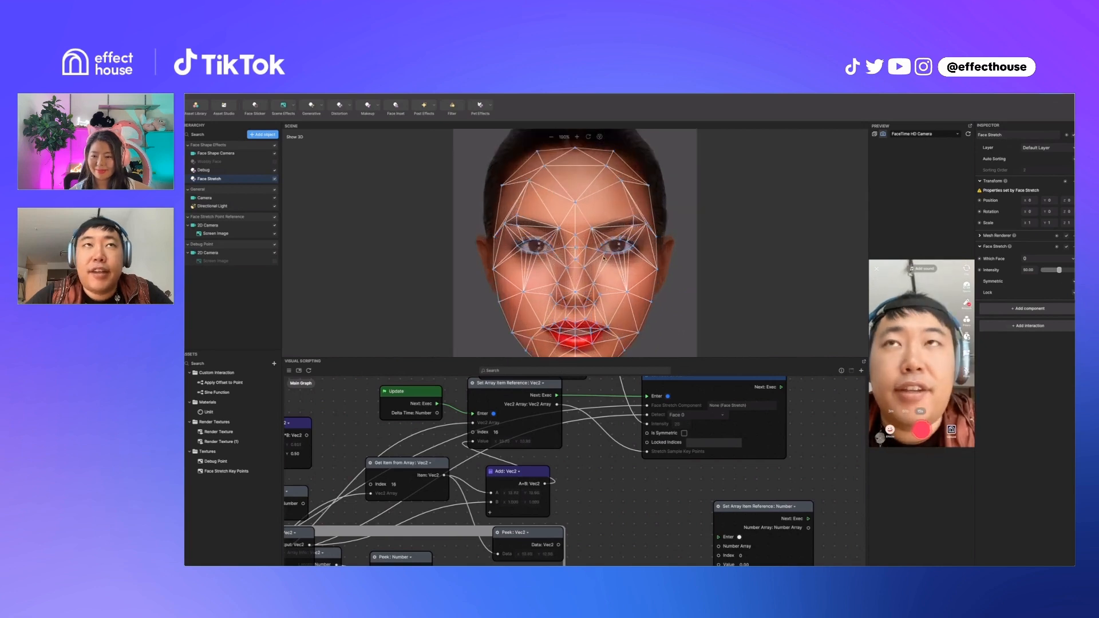
scroll(611, 218, "down", 4)
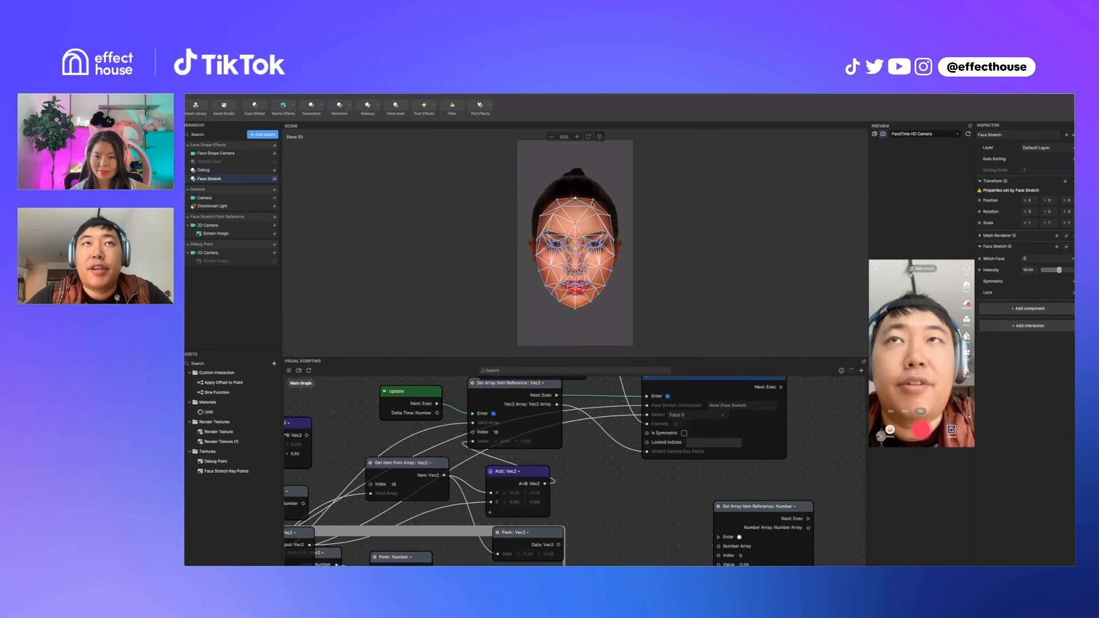
scroll(534, 187, "up", 3)
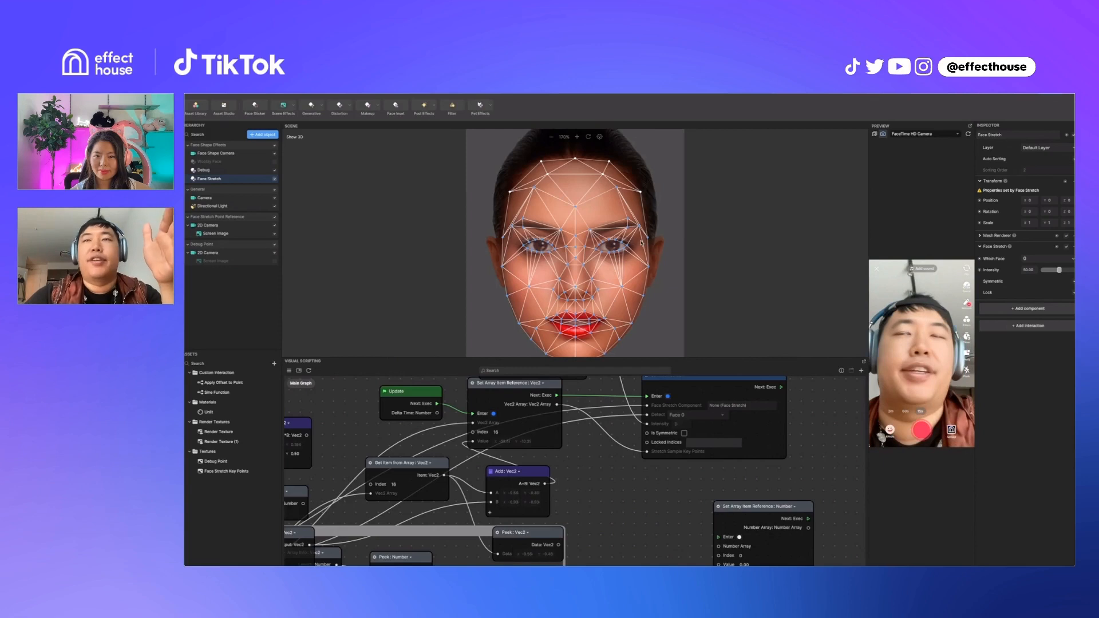
scroll(644, 246, "down", 2)
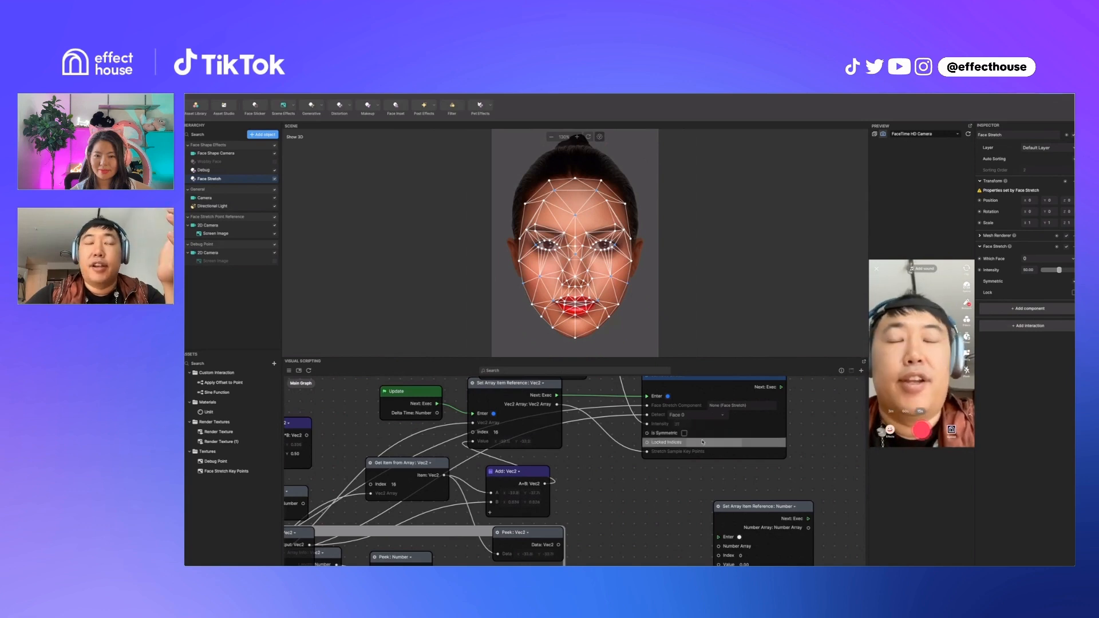
Step: Move the Peek String node with the edited key point indices next to the Add Vec2 node, near the Set Face Stretch node
scroll(703, 442, "down", 5)
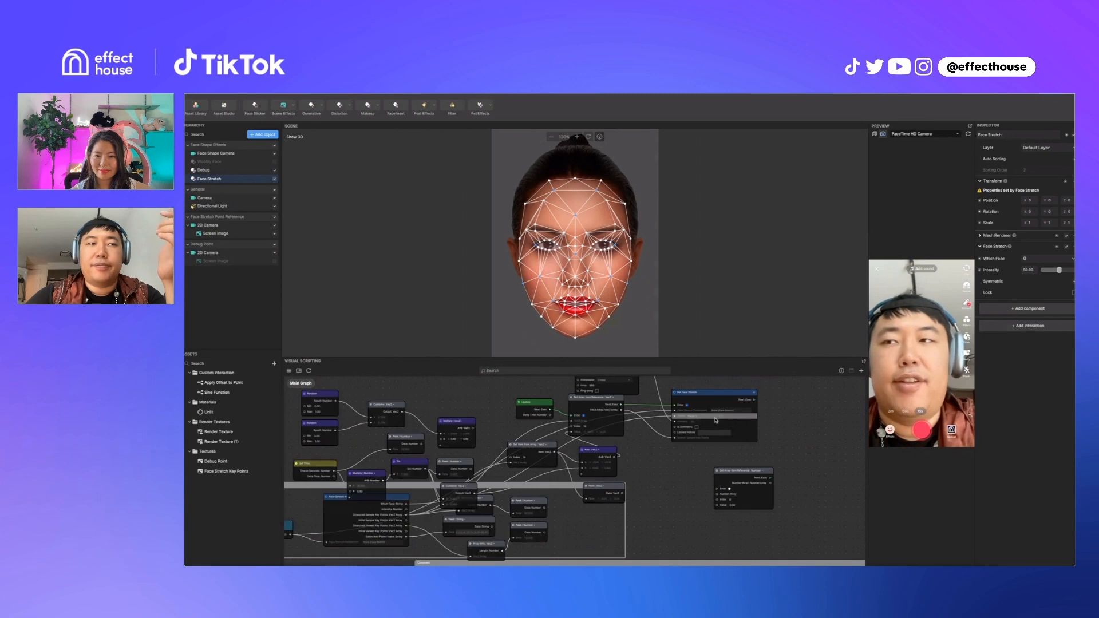
scroll(663, 434, "up", 2)
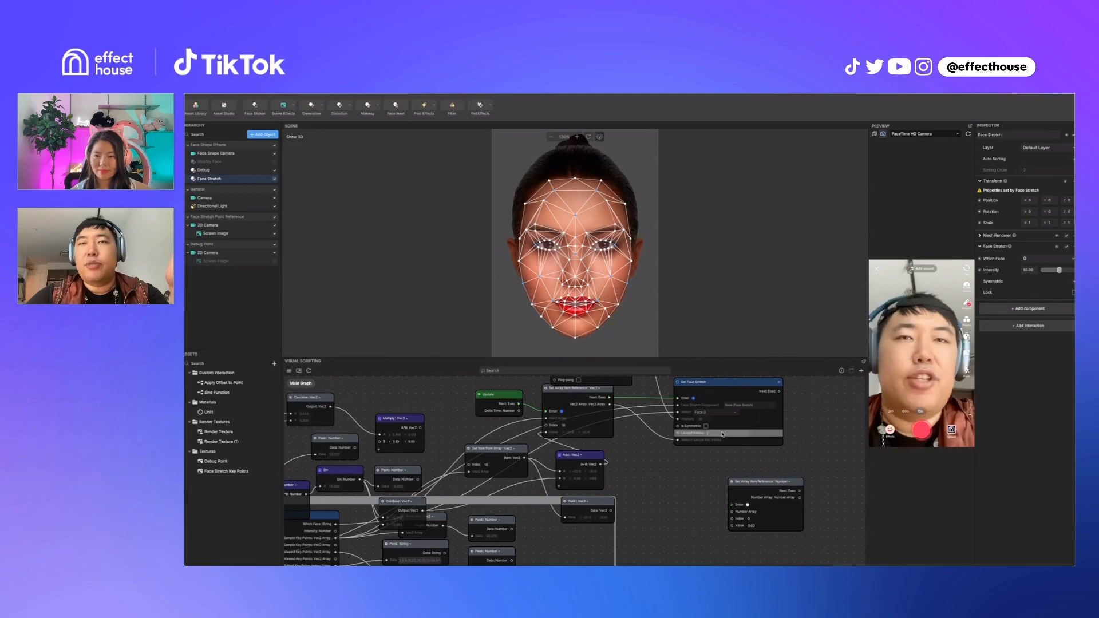
scroll(727, 438, "up", 2)
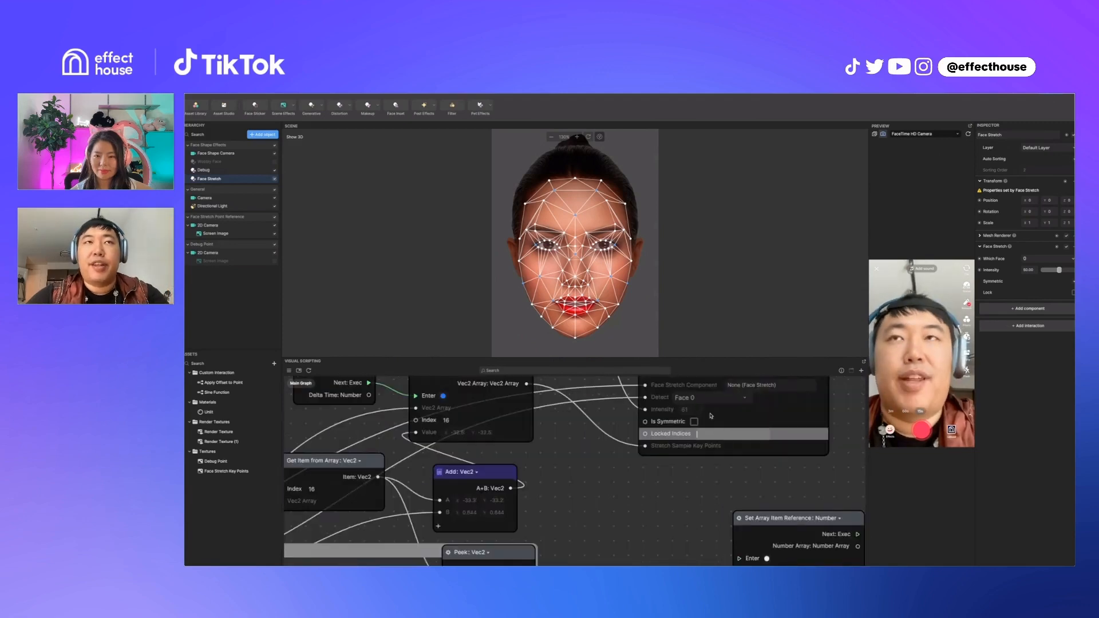
scroll(711, 416, "down", 3)
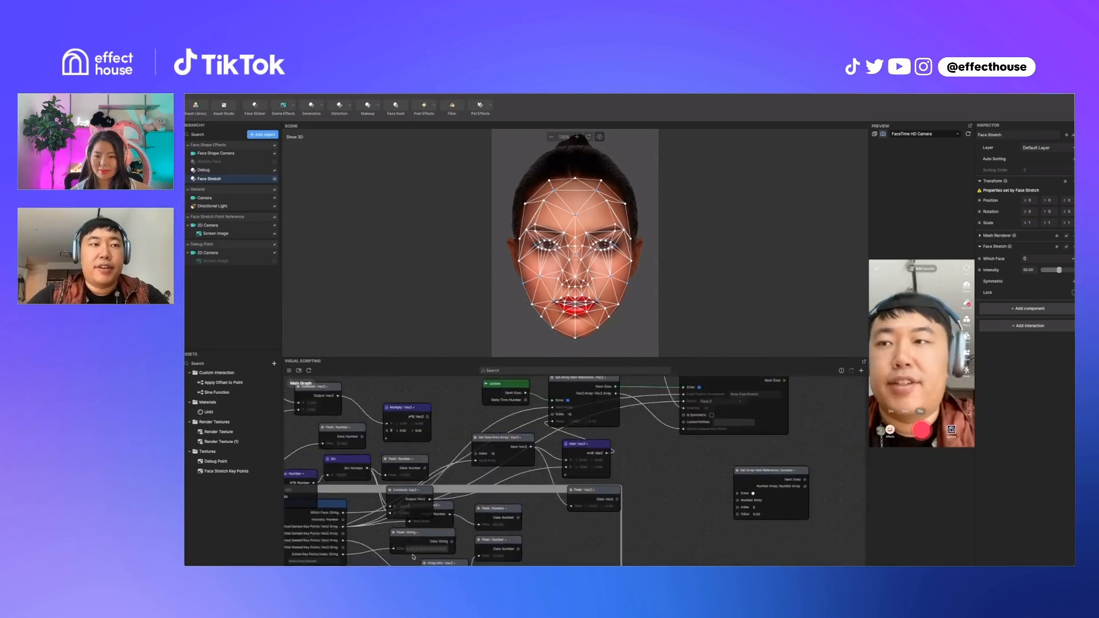
left_click_drag(414, 556, 633, 472)
scroll(552, 452, "up", 2)
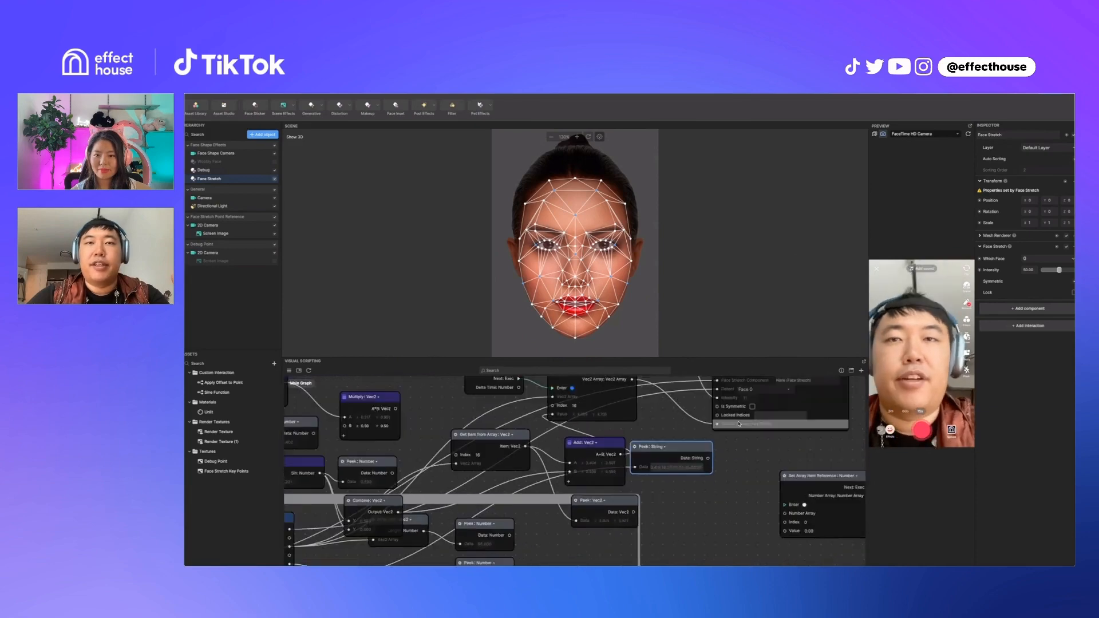
scroll(739, 425, "up", 3)
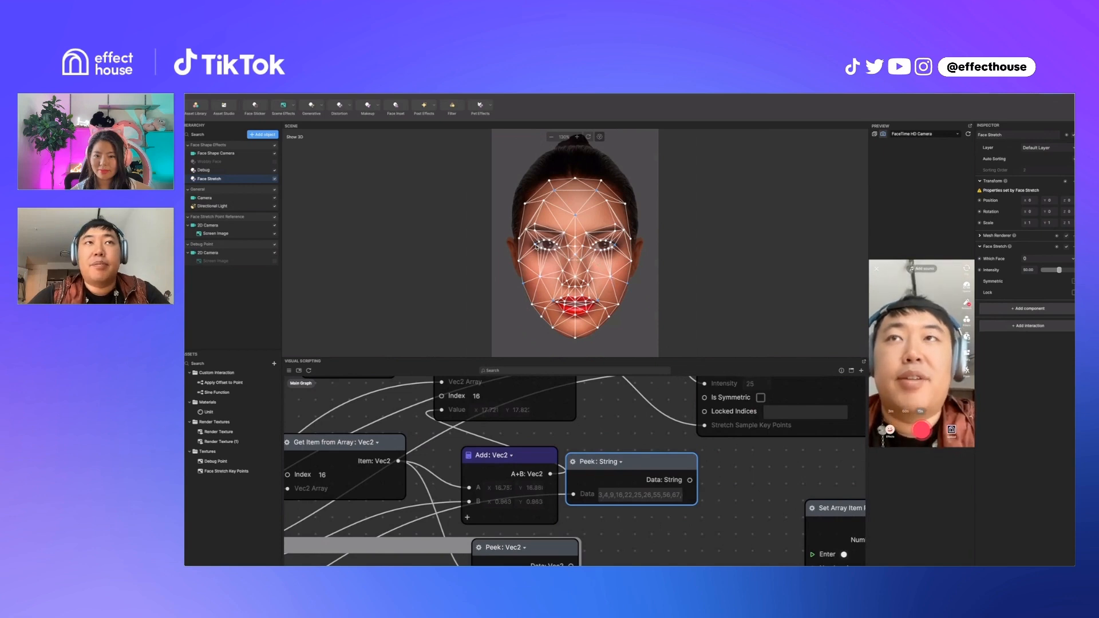
scroll(785, 390, "up", 1)
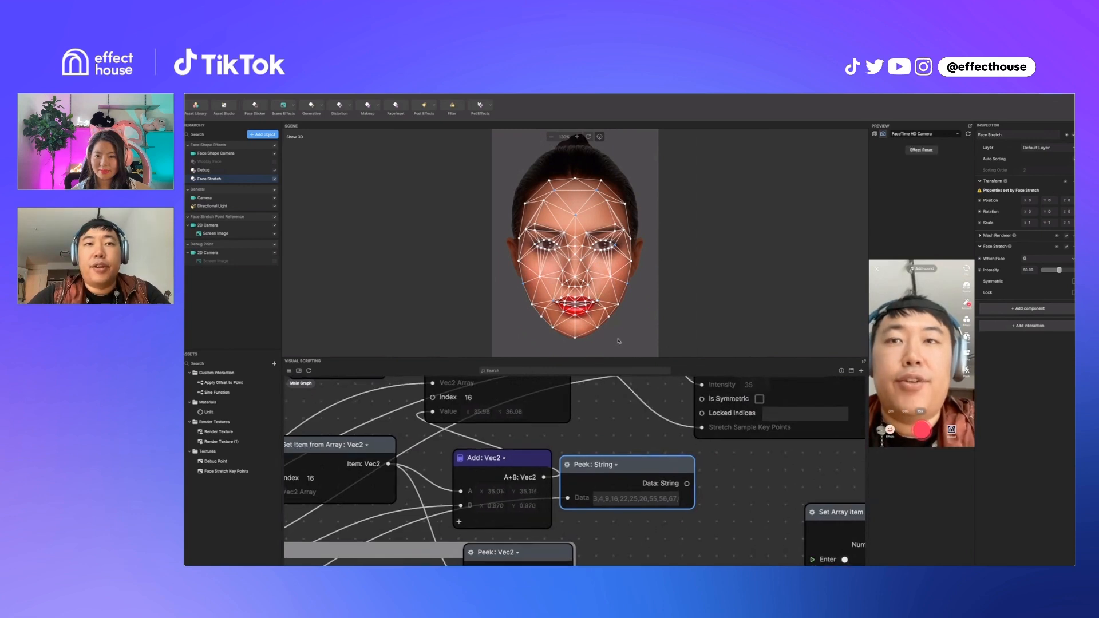
Step: Set the Set Face Stretch node's Locked Indices to 3, 4, 6, 16, 22, 25, 26, 55, 56
left_click(794, 417)
type("3")
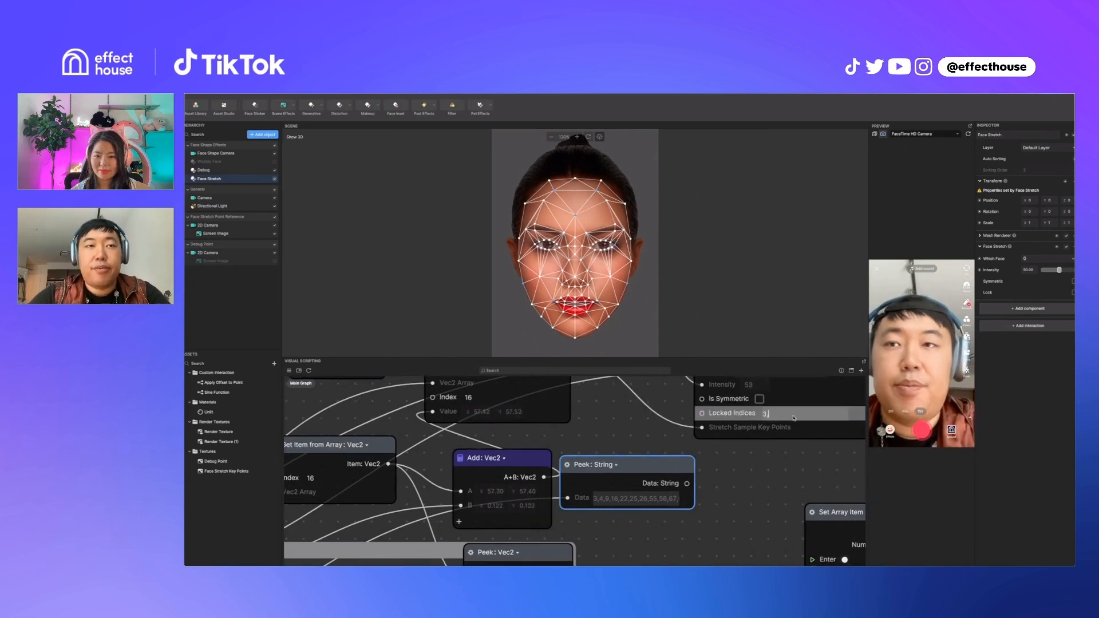
type(", 4, 6, ")
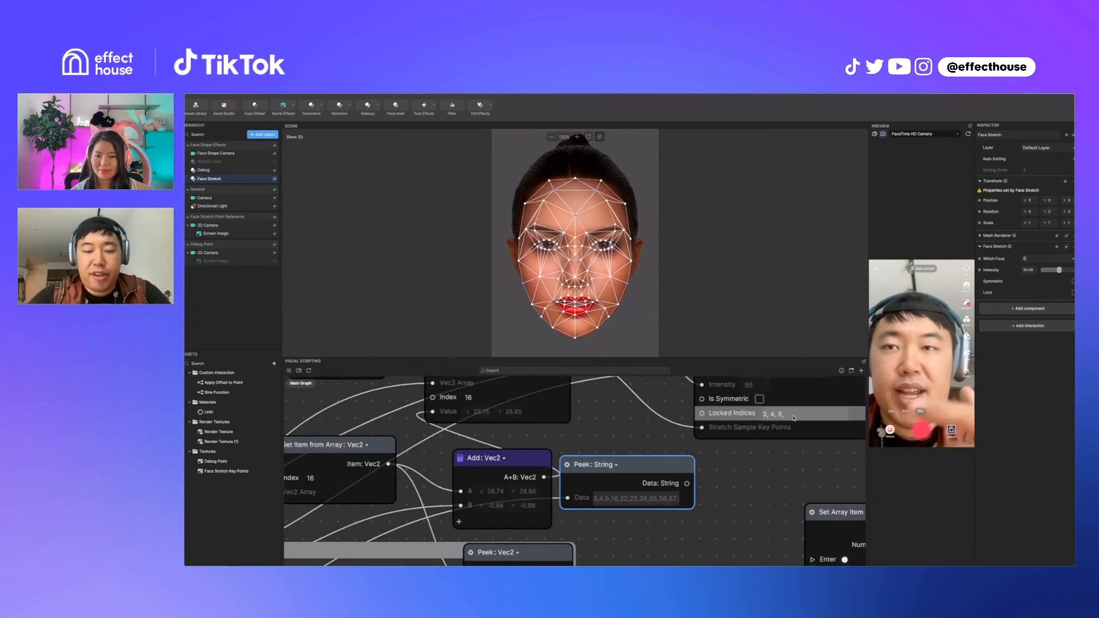
type("16, 22,")
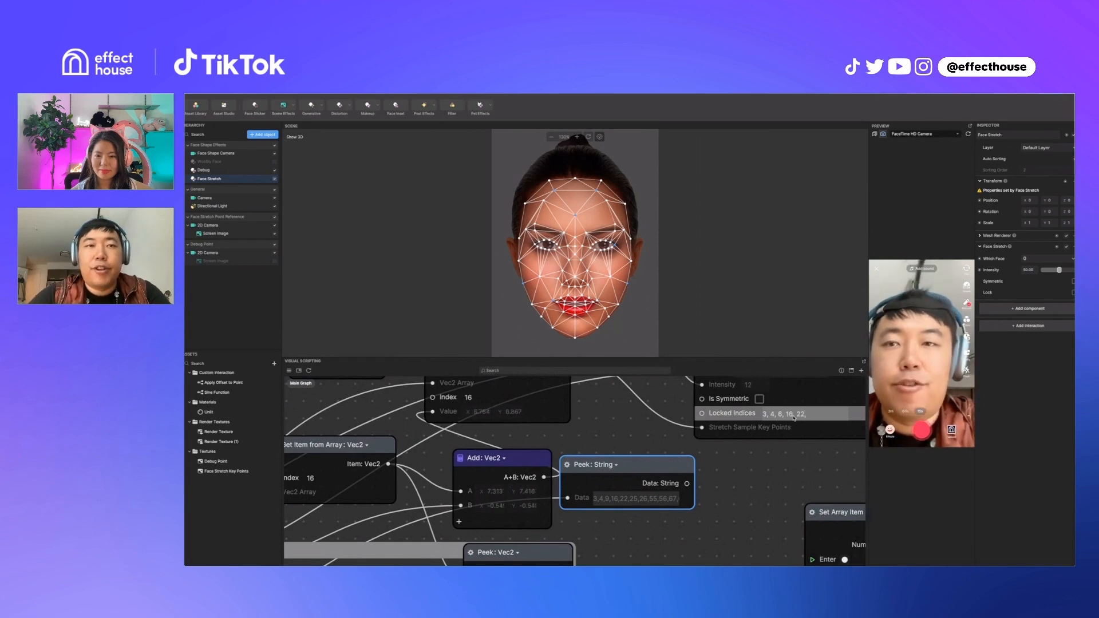
type(" 25, 26, 55, 6")
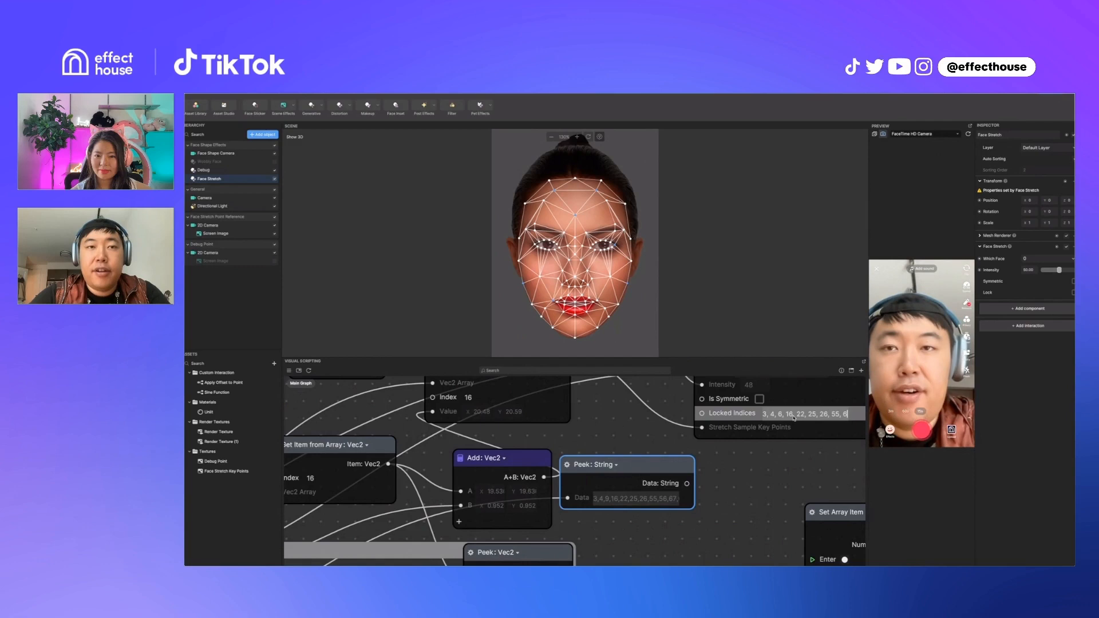
key("BackSpace")
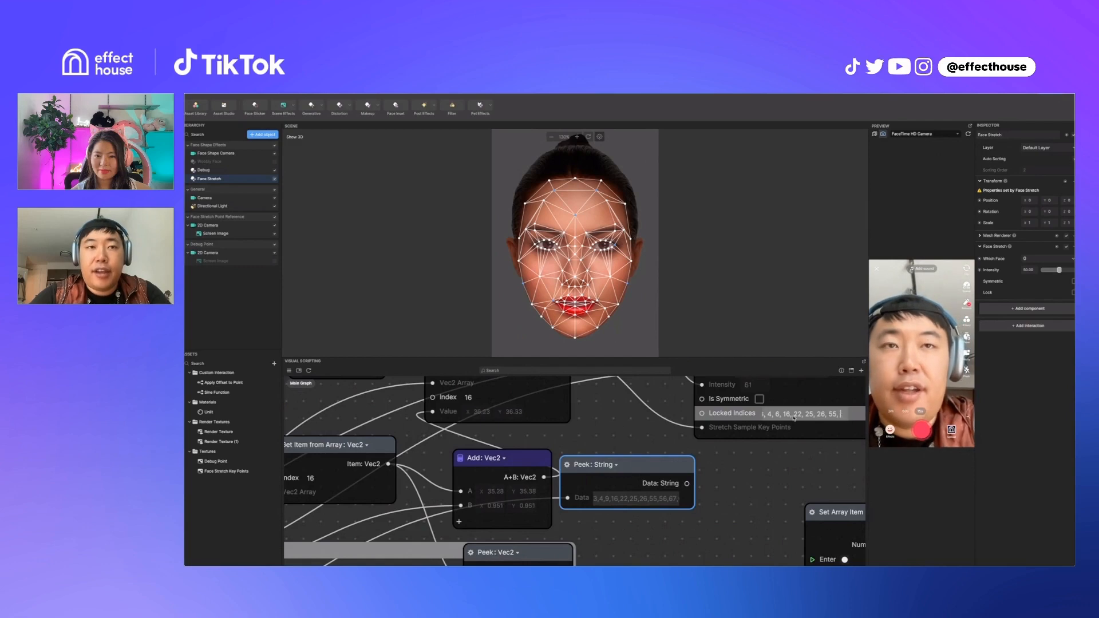
type("56")
scroll(748, 458, "down", 5)
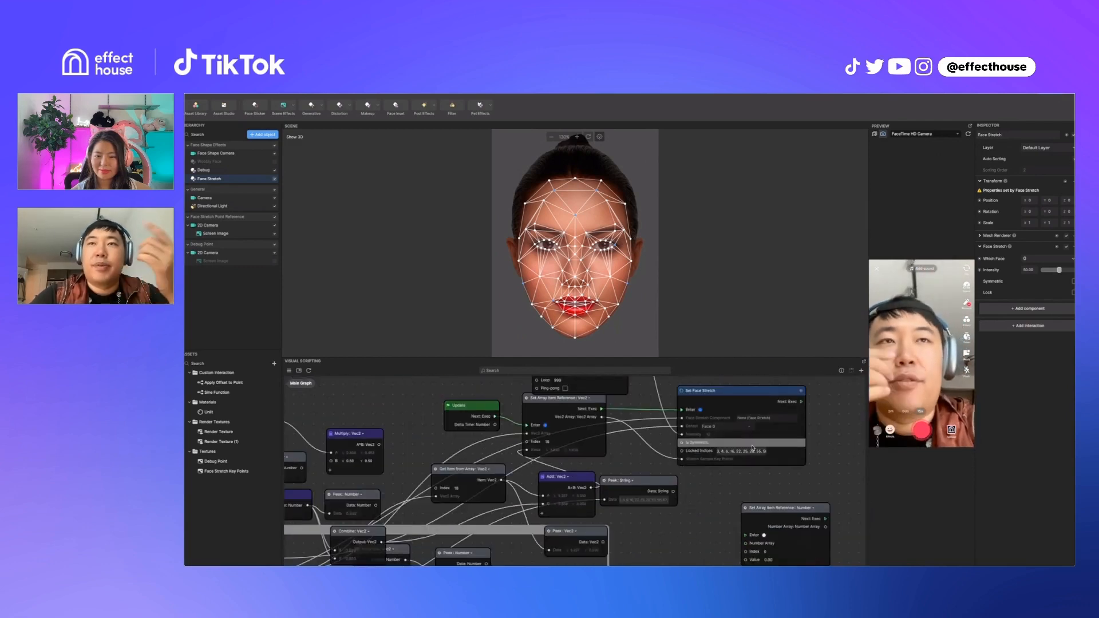
Step: Select the Set Face Stretch node and examine the stretch points on the scene's face mesh
left_click(758, 395)
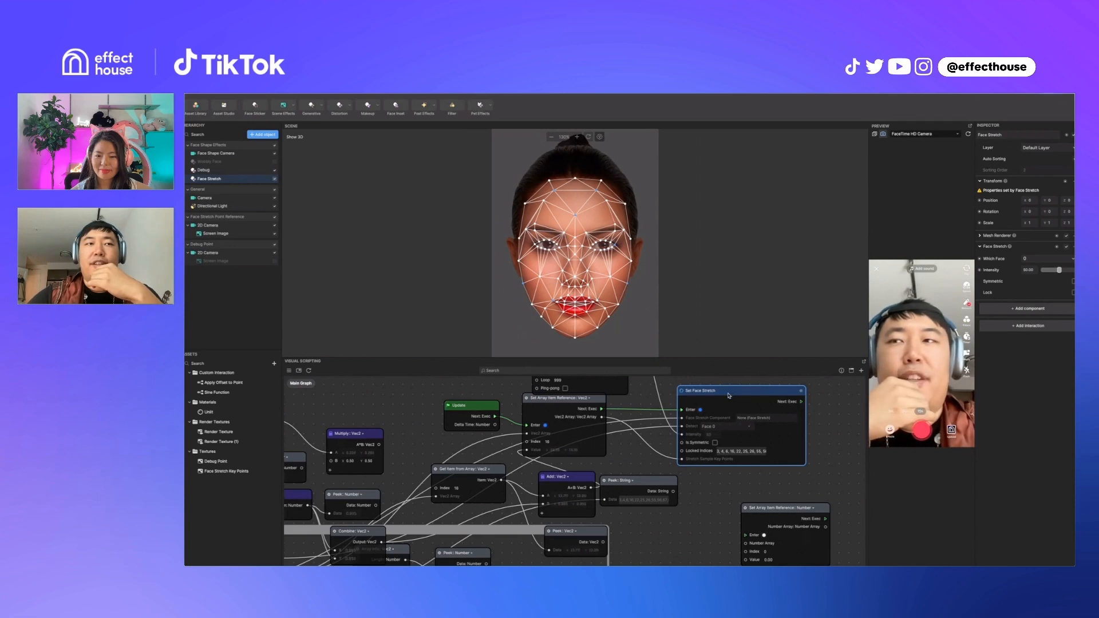
scroll(729, 395, "down", 6)
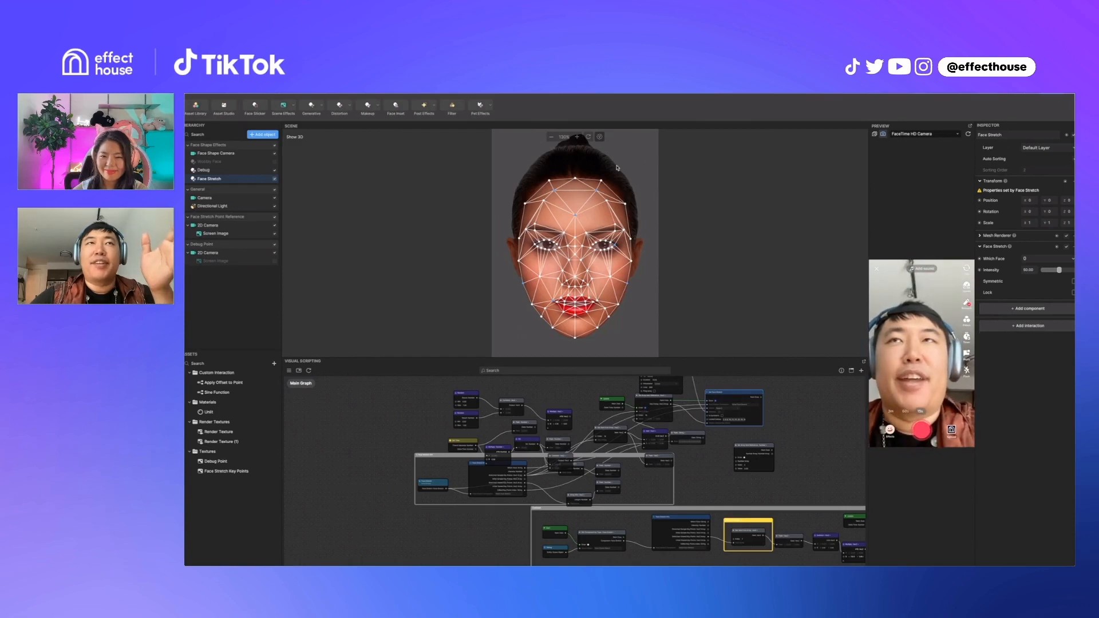
scroll(592, 162, "up", 5)
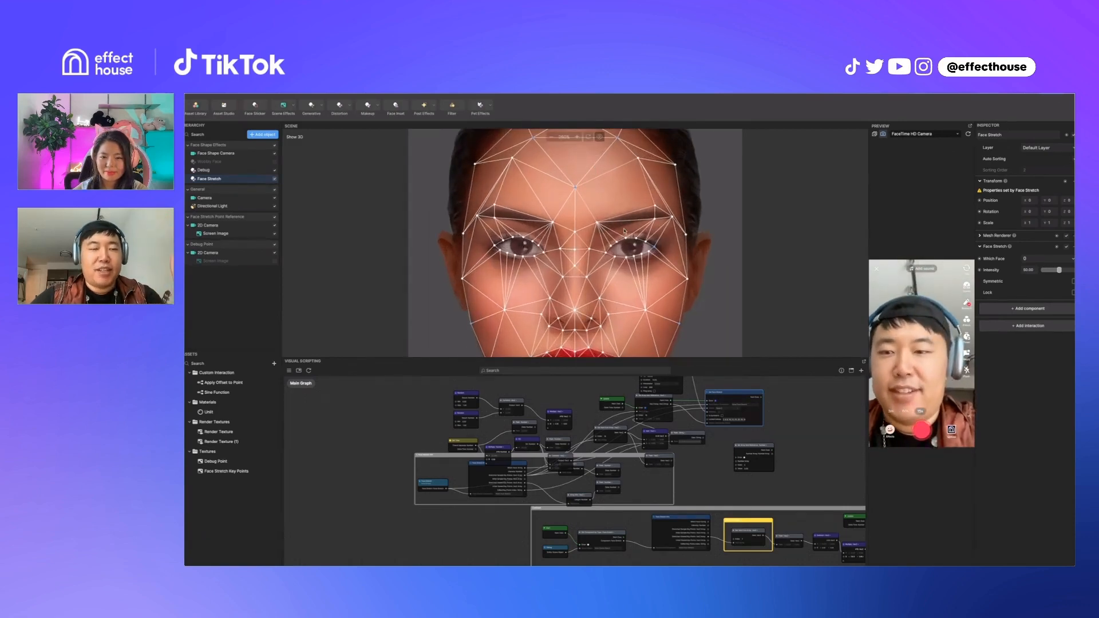
scroll(624, 232, "down", 4)
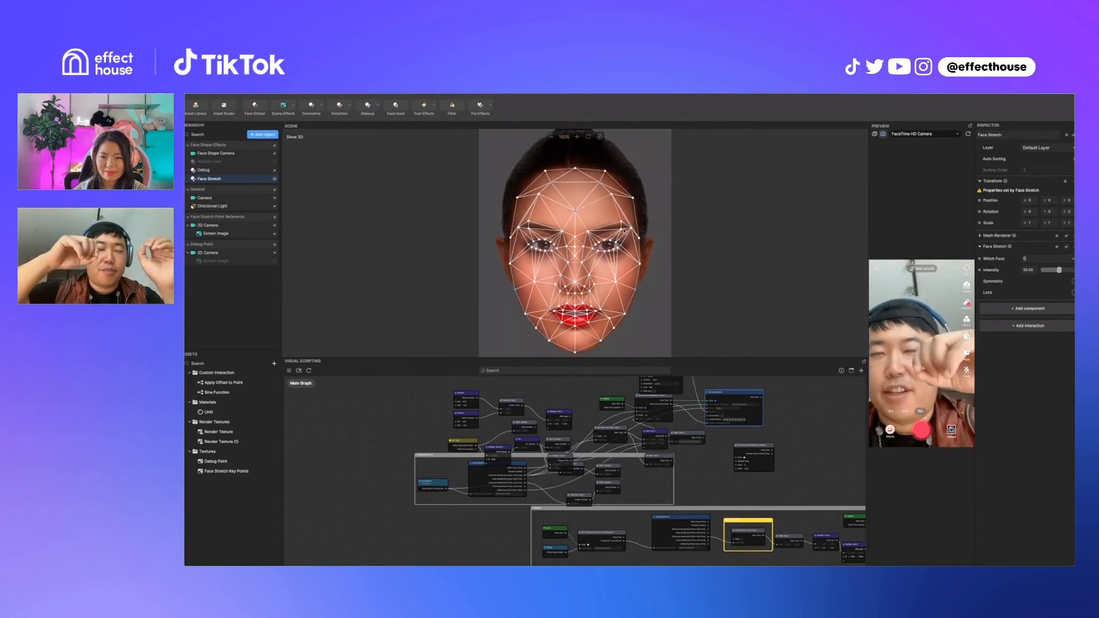
Step: Examine the Get Array Item Reference and Set Face Stretch nodes and the commented node groups in the main visual scripting graph
scroll(637, 418, "up", 5)
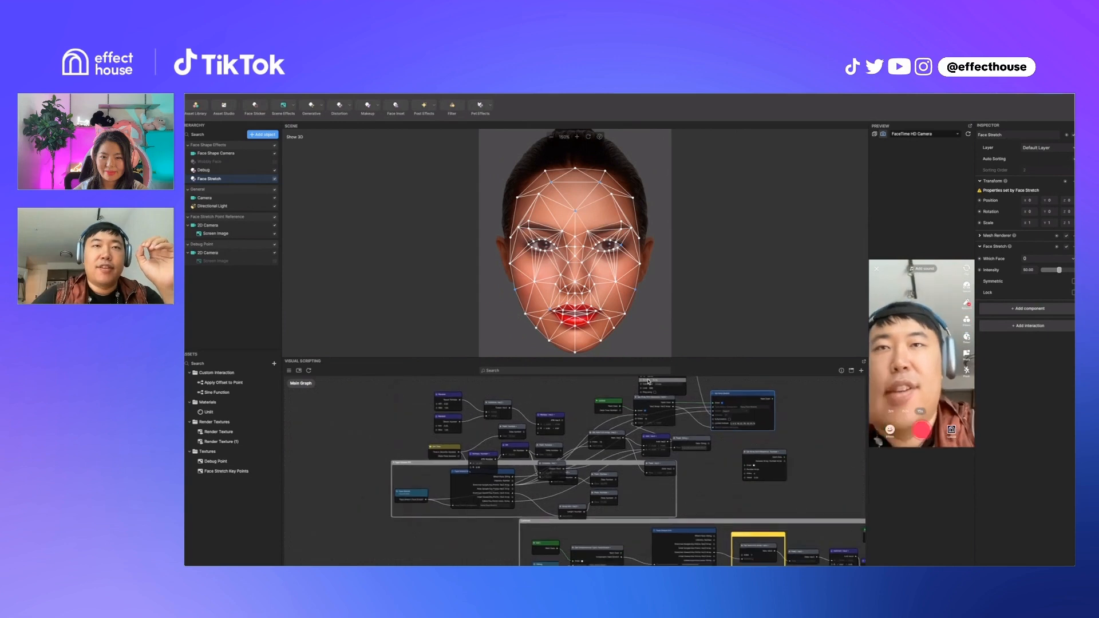
left_click_drag(626, 423, 625, 426)
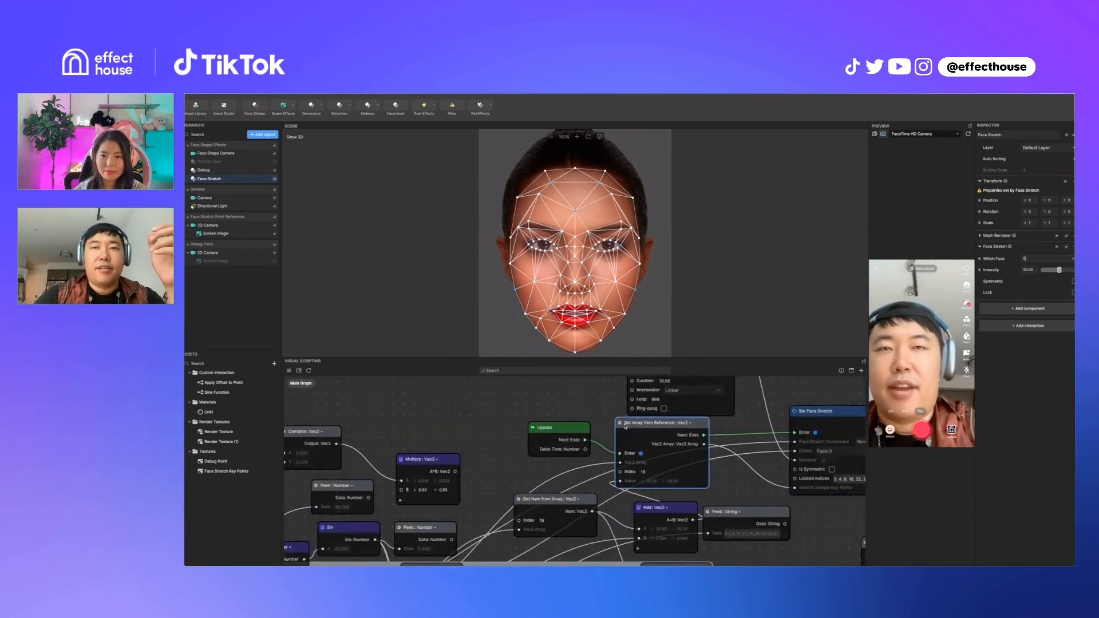
scroll(625, 427, "down", 2)
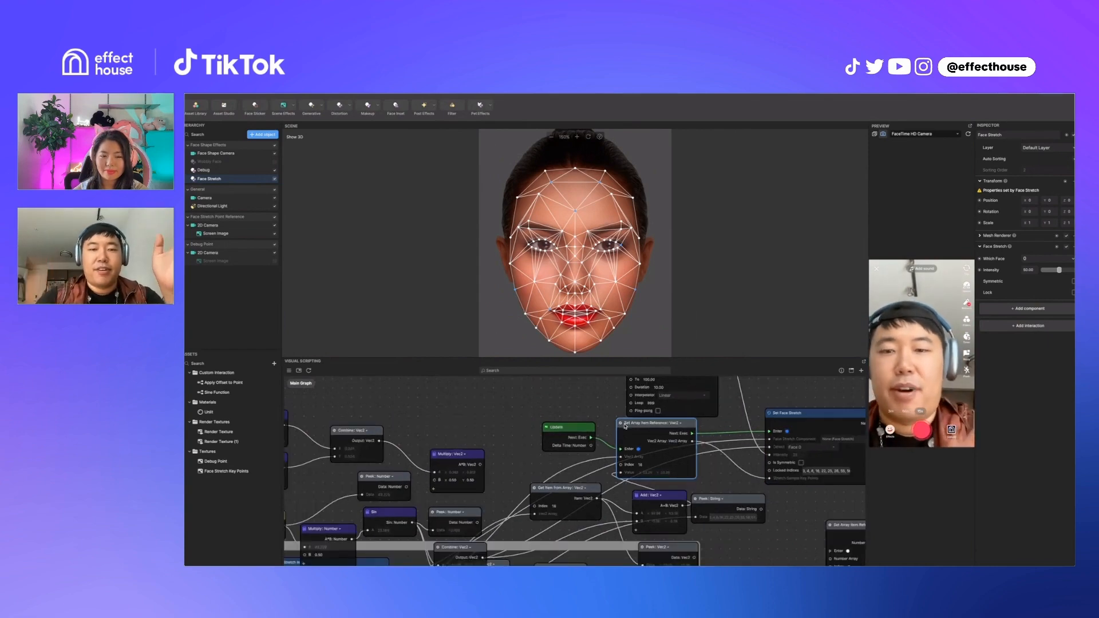
scroll(625, 427, "down", 3)
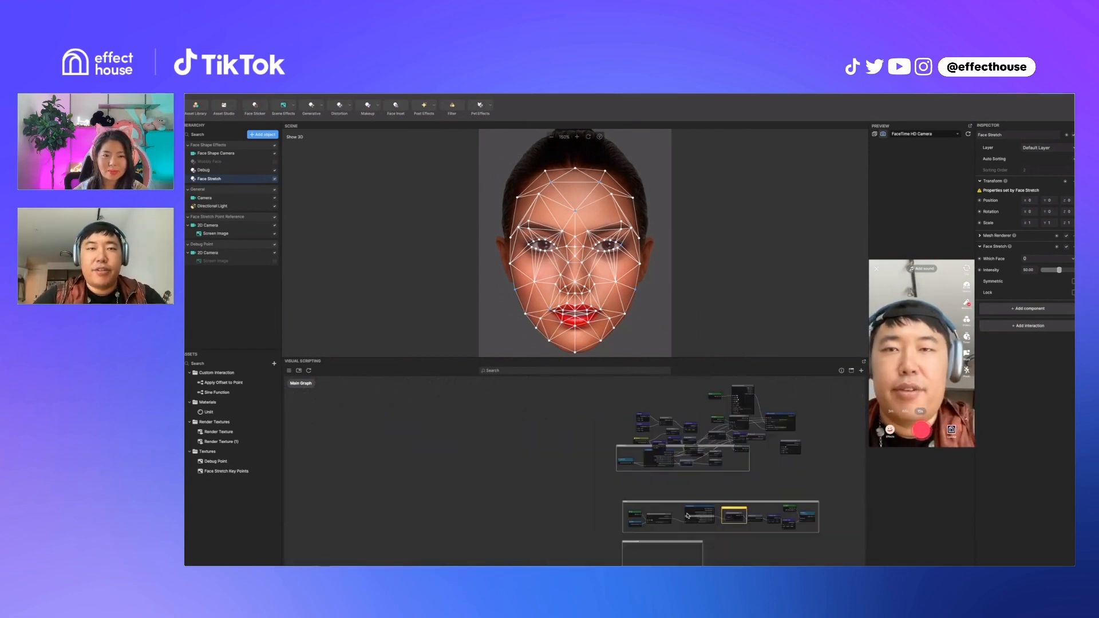
scroll(686, 514, "up", 5)
scroll(596, 450, "down", 4)
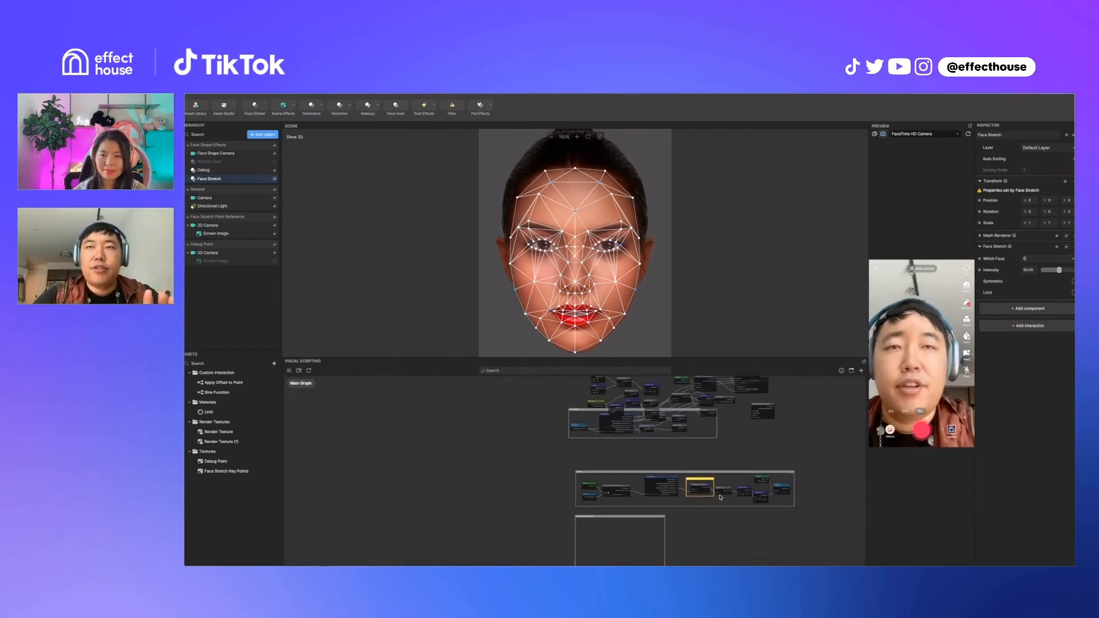
scroll(720, 498, "up", 2)
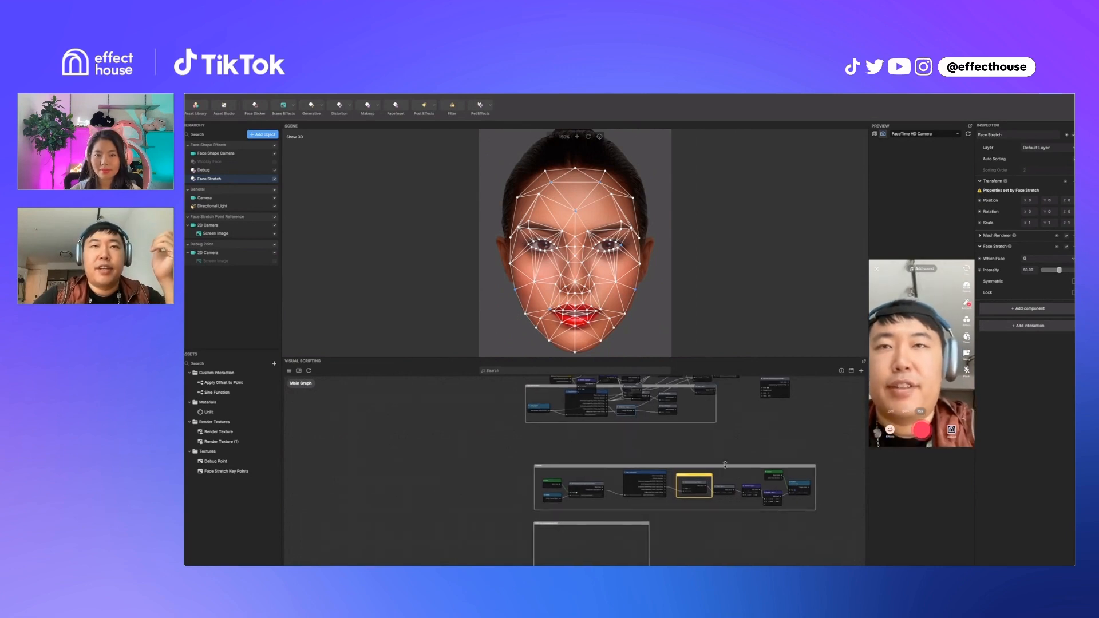
scroll(726, 465, "down", 3)
scroll(749, 398, "up", 4)
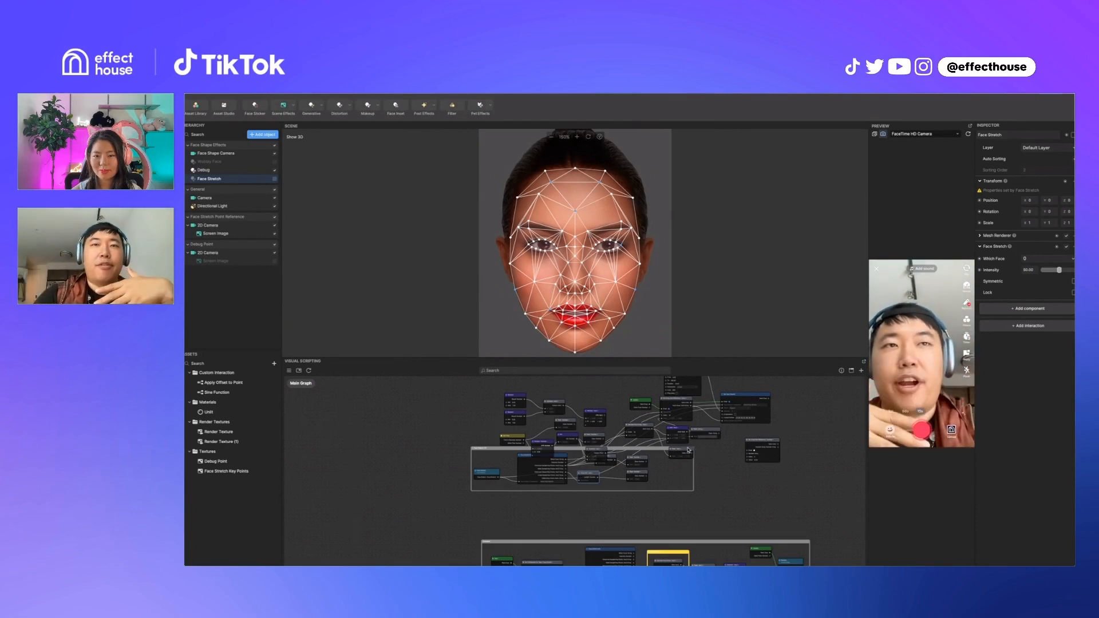
scroll(647, 502, "down", 3)
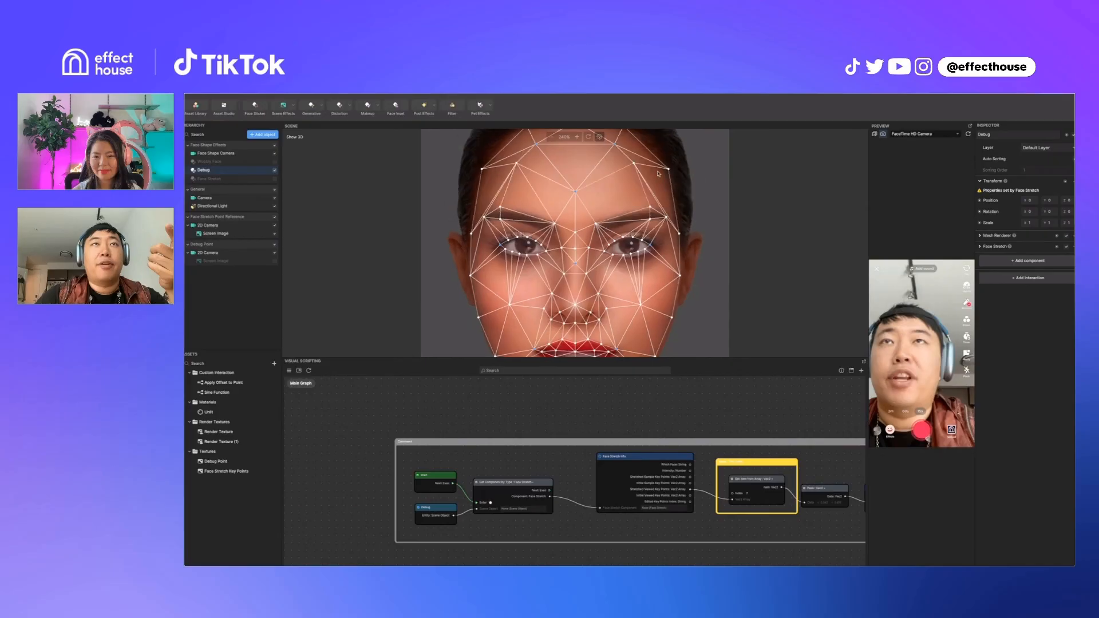
Step: Create a subgraph from the Get Component by Type and Face Stretch Info nodes connected to the Start and Debug nodes
scroll(629, 206, "down", 10)
scroll(585, 233, "up", 10)
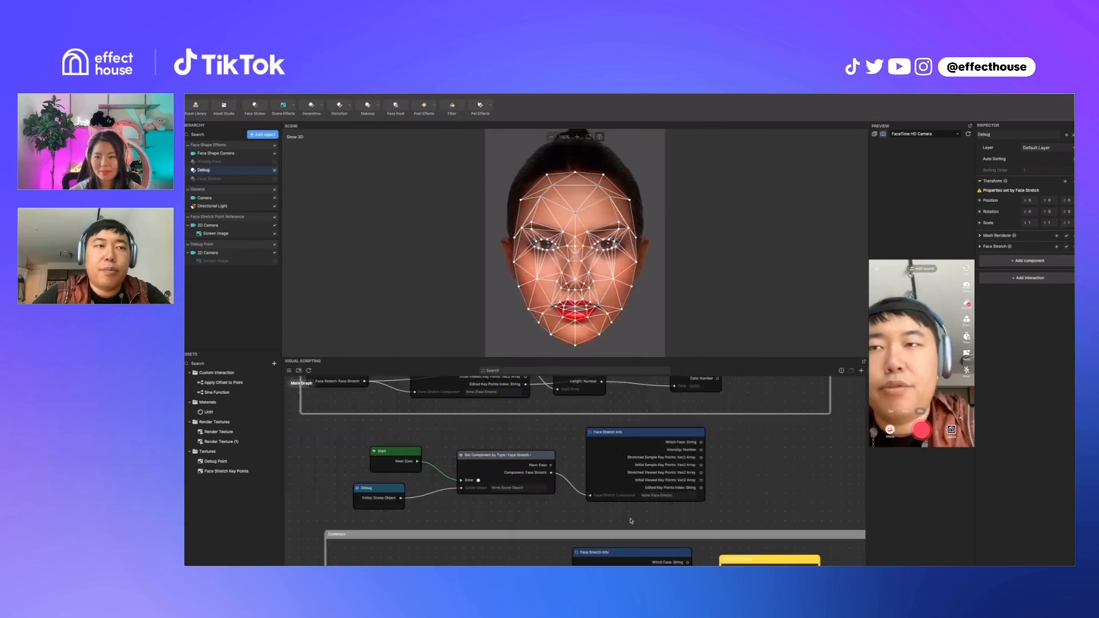
left_click_drag(630, 519, 472, 450)
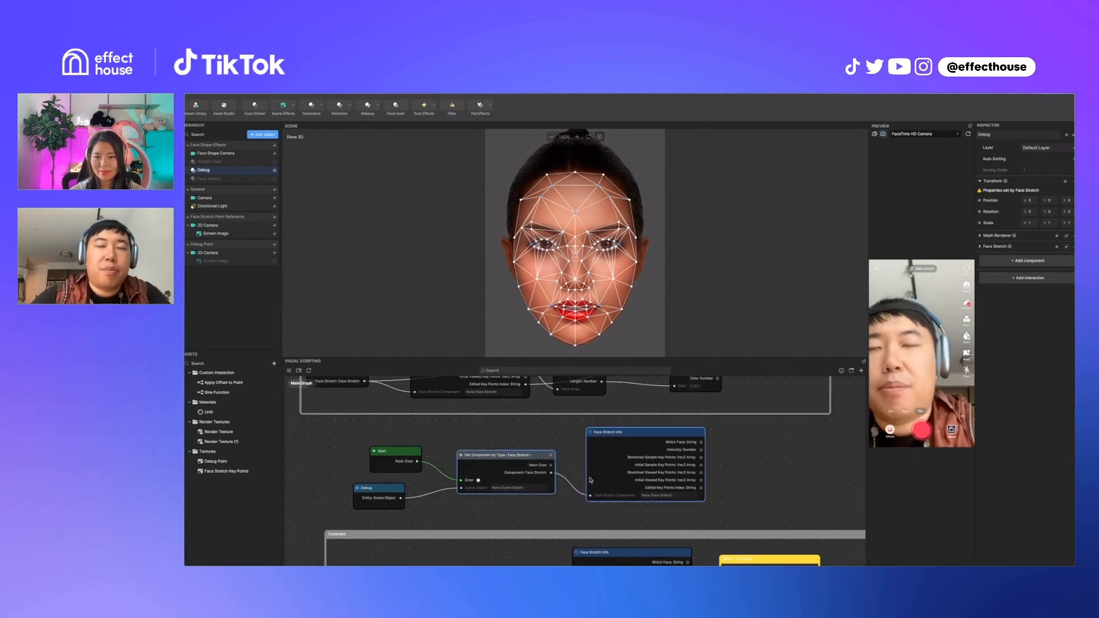
right_click(548, 461)
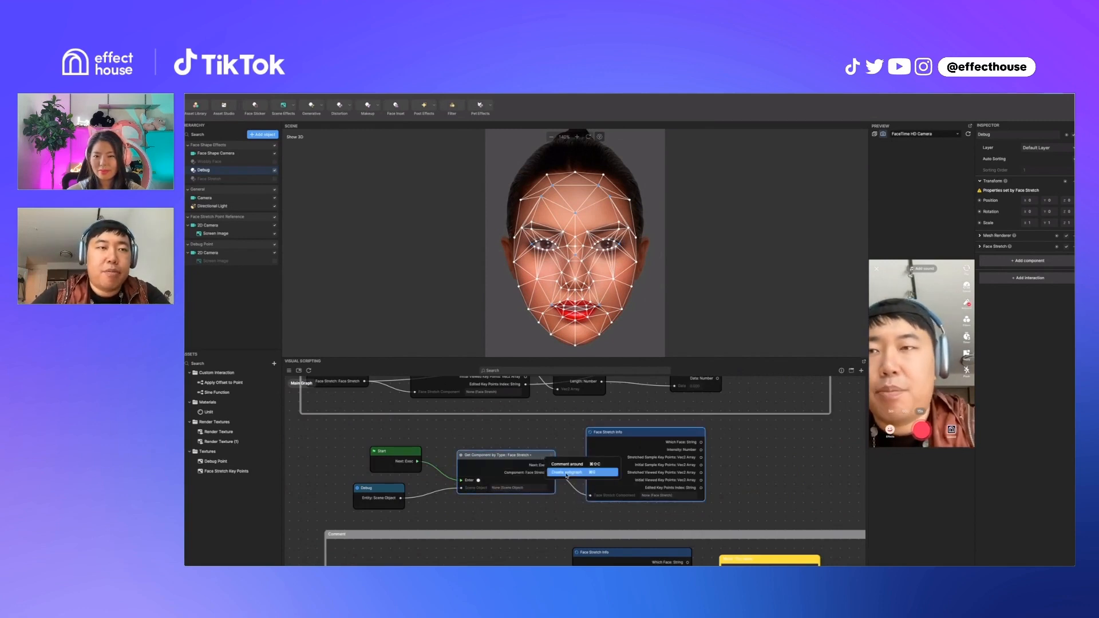
left_click(567, 473)
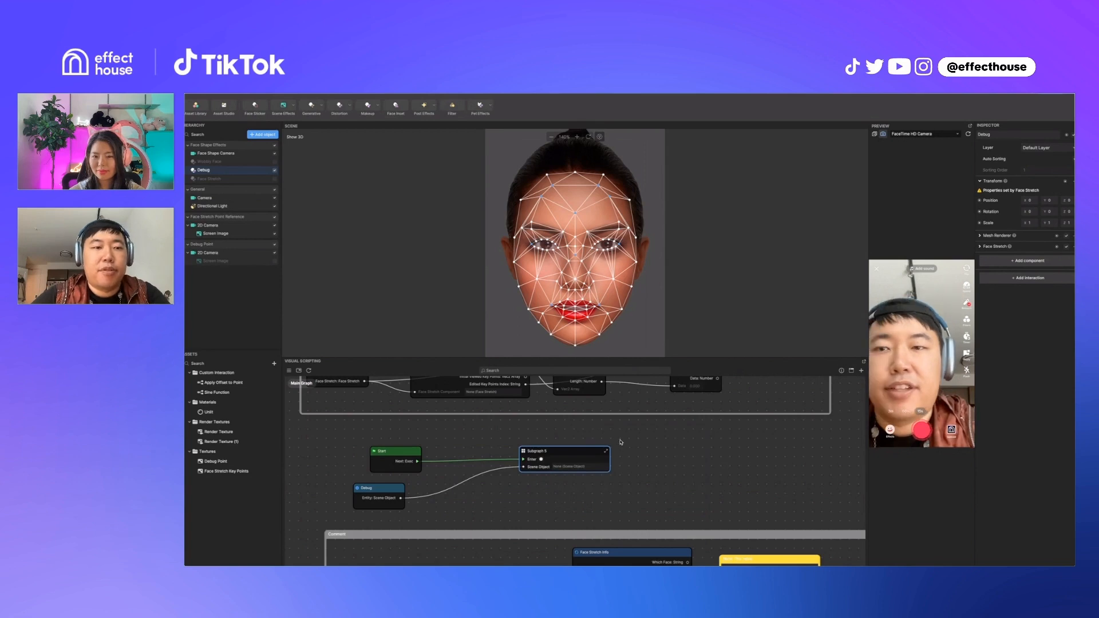